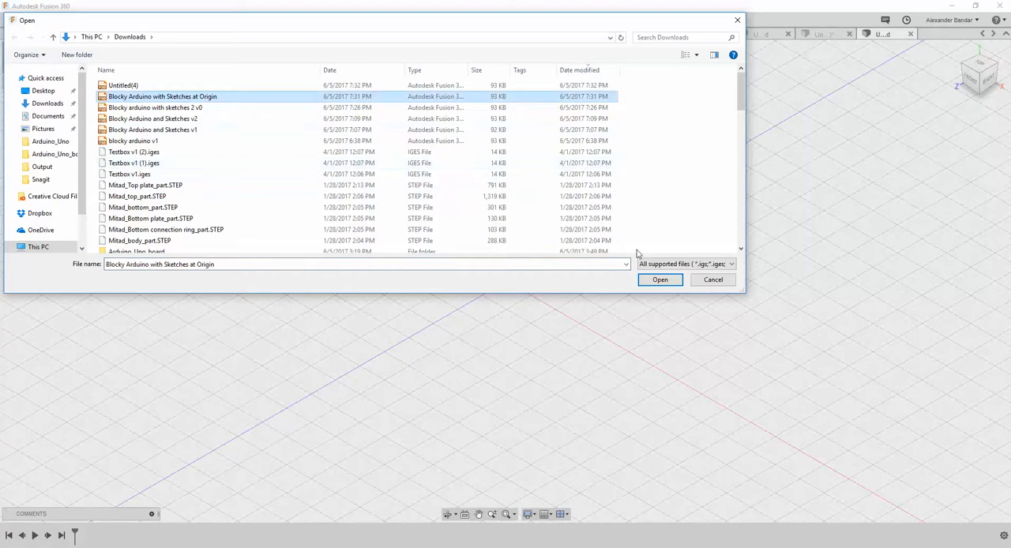
# Open the design Blocky Arduino with Sketches at Origin from Downloads and examine its blocky body from above, below and the side.
pyautogui.click(660, 279)
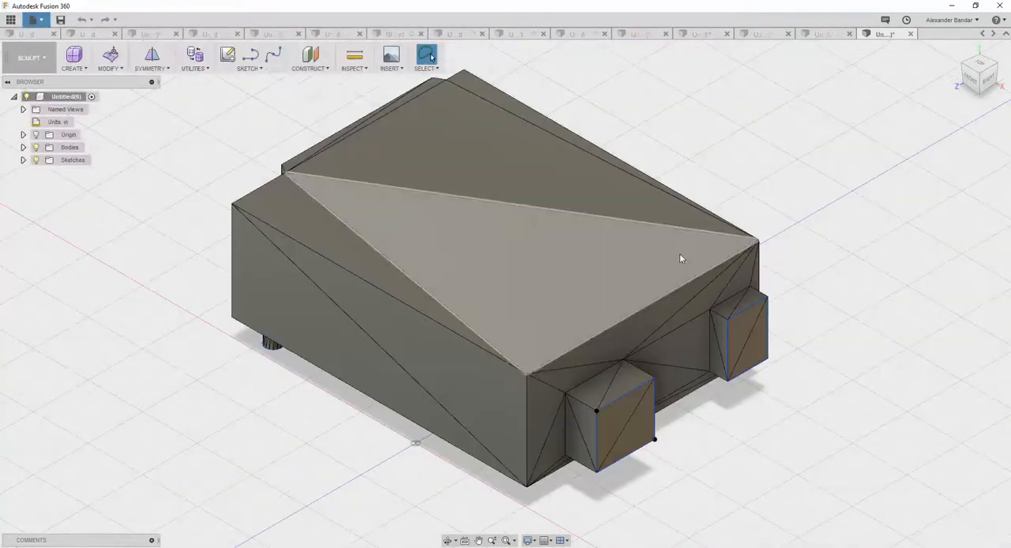
pyautogui.scroll(-4, 680, 251)
pyautogui.keyDown('shift'); pyautogui.moveTo(790, 216); pyautogui.dragTo(712, 245, button='middle'); pyautogui.keyUp('shift')
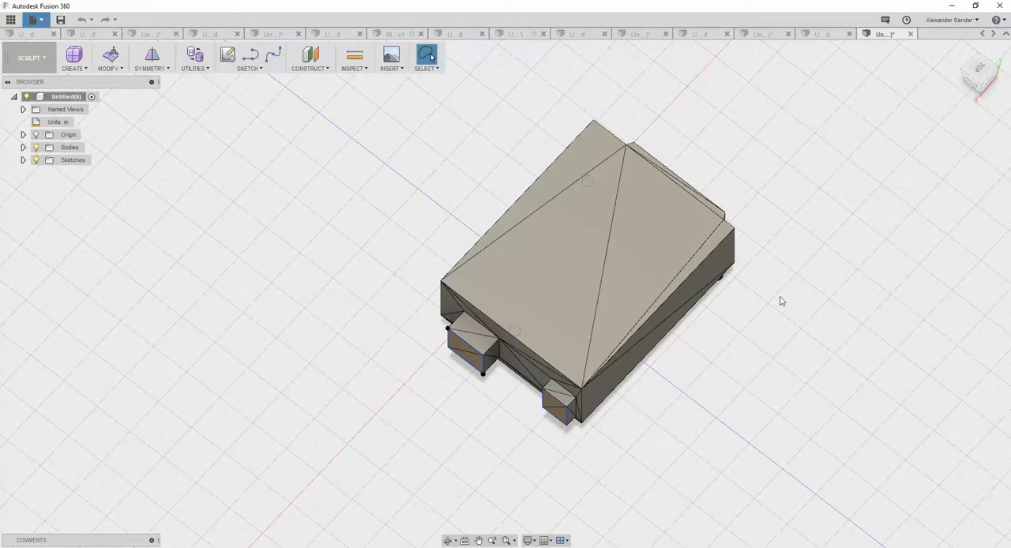
pyautogui.keyDown('shift'); pyautogui.moveTo(766, 310); pyautogui.dragTo(774, 214, button='middle'); pyautogui.keyUp('shift')
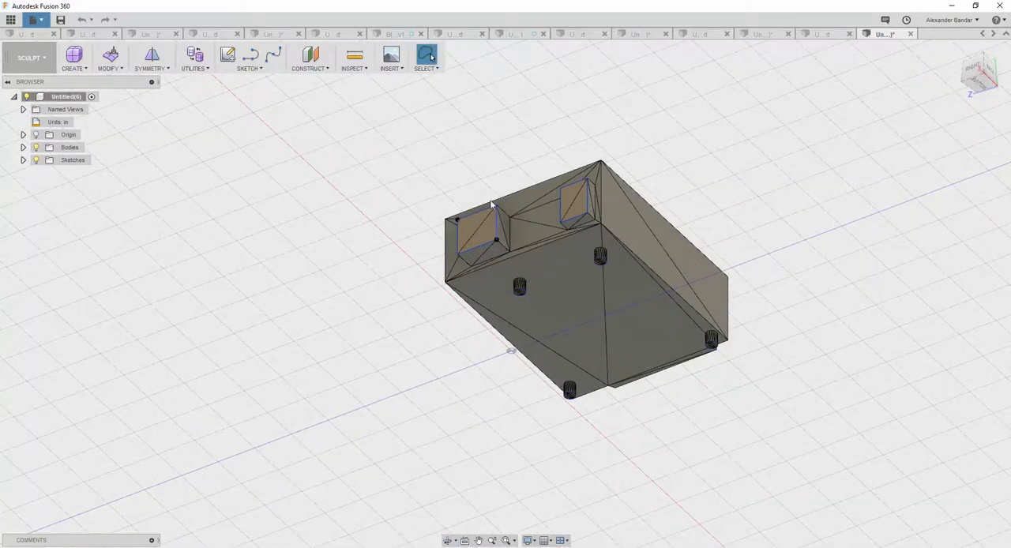
pyautogui.keyDown('shift'); pyautogui.moveTo(508, 151); pyautogui.dragTo(514, 230, button='middle'); pyautogui.keyUp('shift')
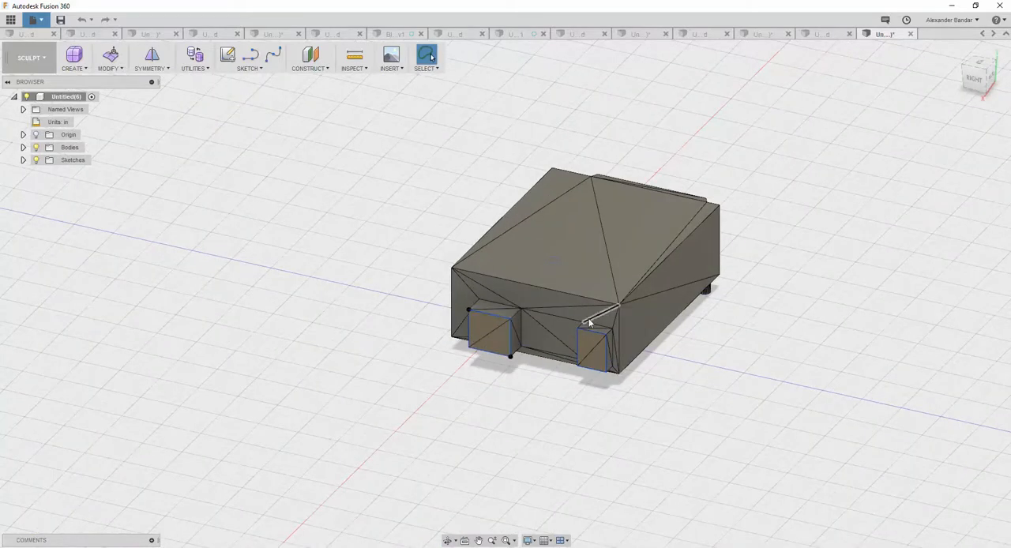
pyautogui.keyDown('shift'); pyautogui.moveTo(525, 400); pyautogui.dragTo(624, 372, button='middle'); pyautogui.keyUp('shift')
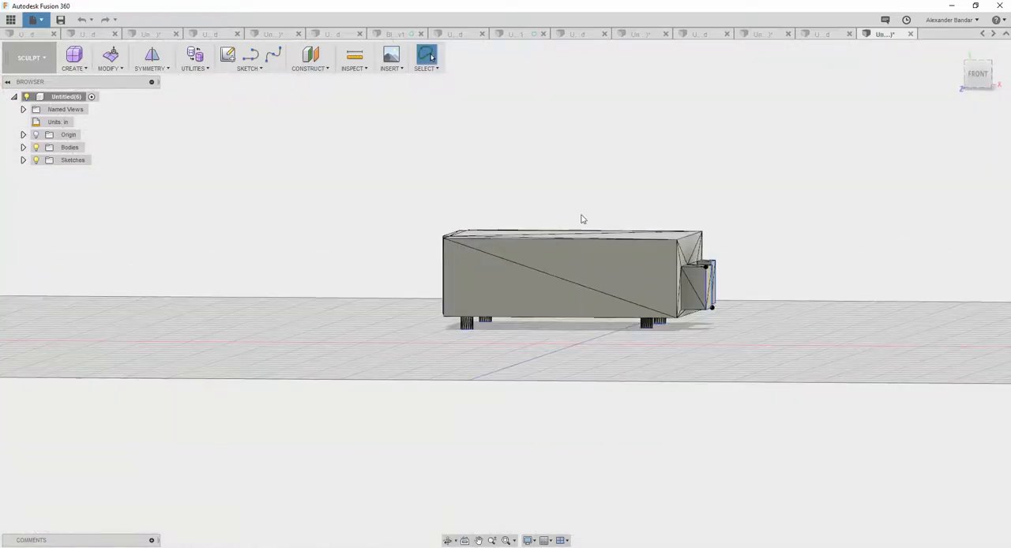
pyautogui.keyDown('shift'); pyautogui.moveTo(775, 245); pyautogui.dragTo(708, 318, button='middle'); pyautogui.keyUp('shift')
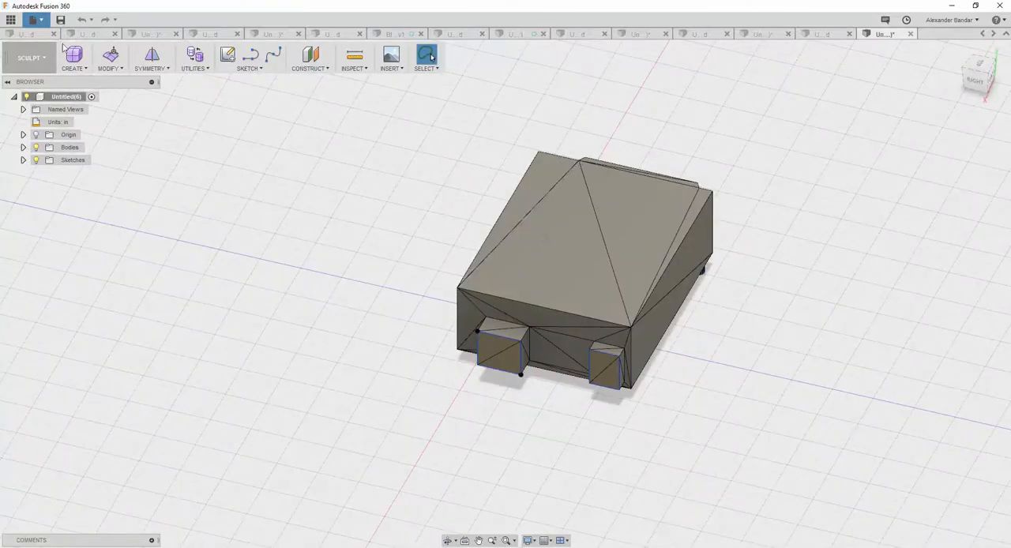
# Create a T-spline box centred over the Arduino body, about 4.87 in long, 6.24 in wide and 4.4 in high.
pyautogui.scroll(-5, 304, 239)
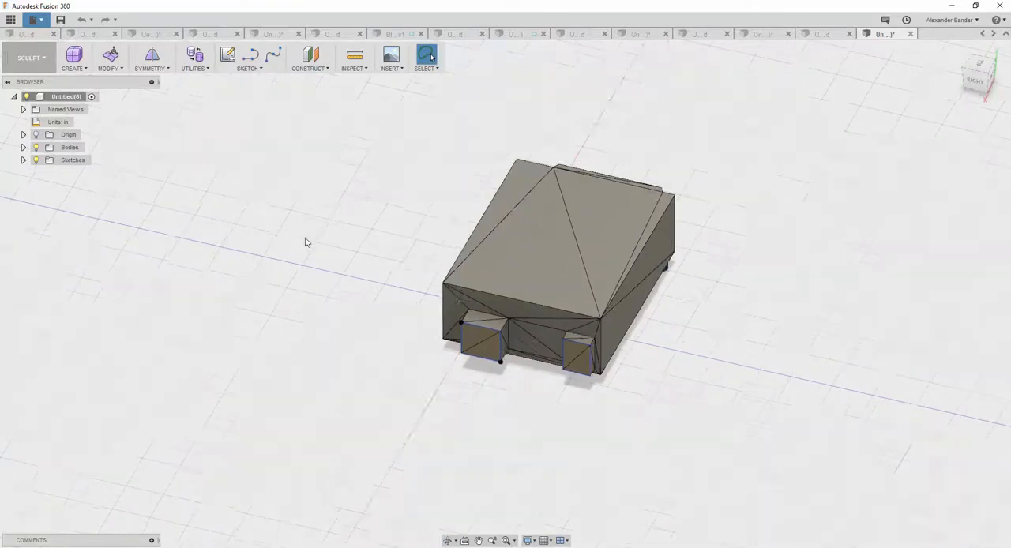
pyautogui.click(85, 70)
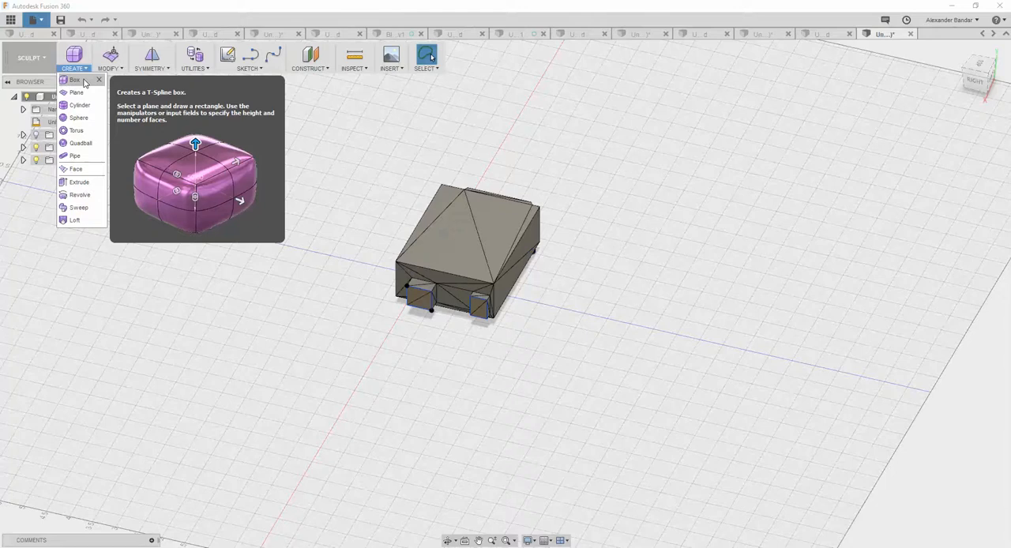
pyautogui.click(74, 79)
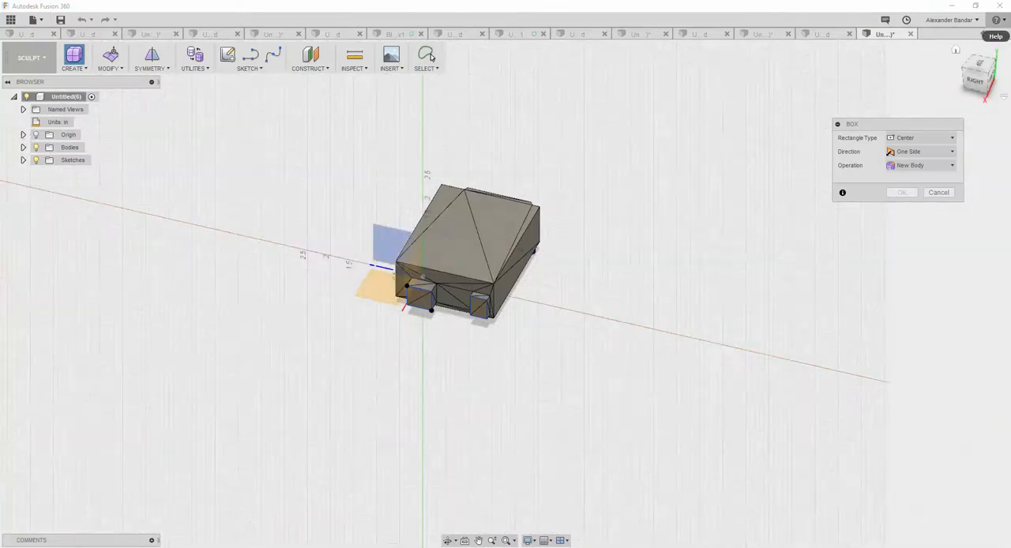
pyautogui.click(977, 68)
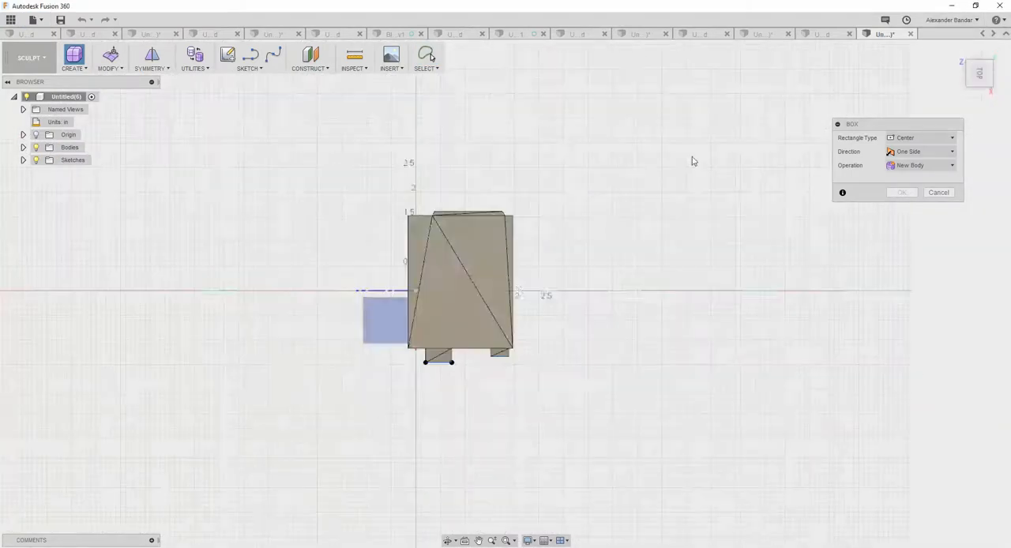
pyautogui.click(464, 289)
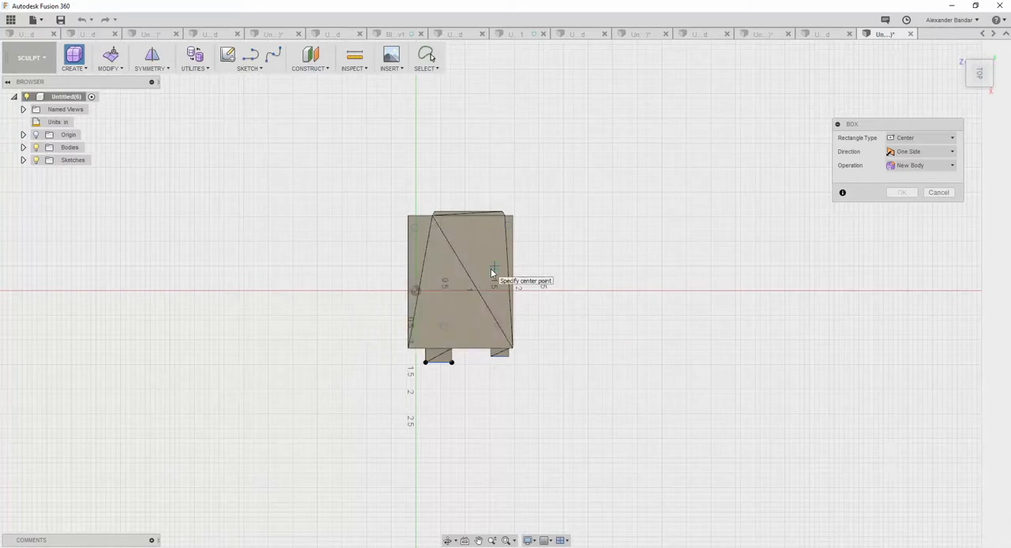
pyautogui.click(464, 282)
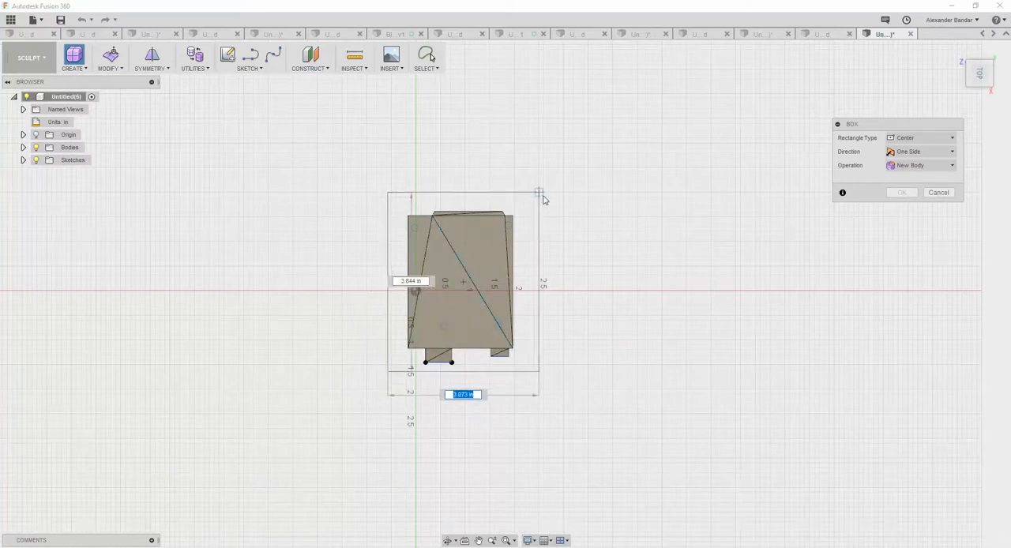
pyautogui.click(580, 132)
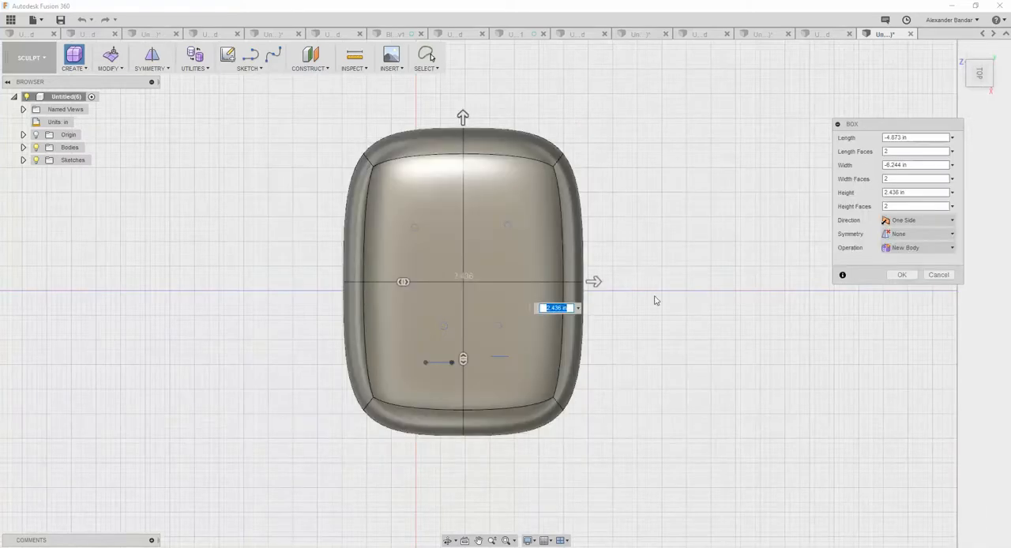
pyautogui.keyDown('shift'); pyautogui.moveTo(651, 298); pyautogui.dragTo(603, 222, button='middle'); pyautogui.keyUp('shift')
pyautogui.moveTo(463, 186); pyautogui.dragTo(463, 92)
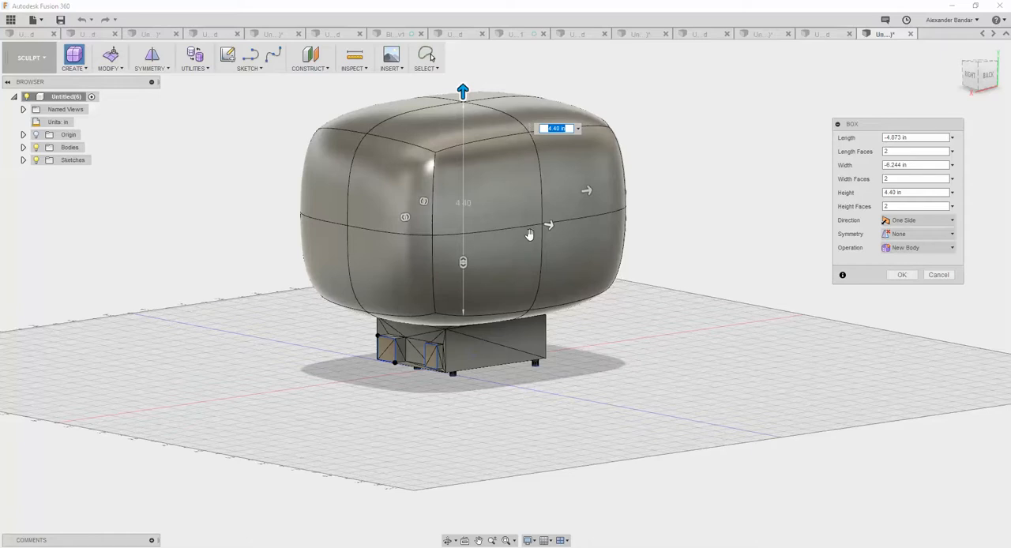
pyautogui.click(903, 275)
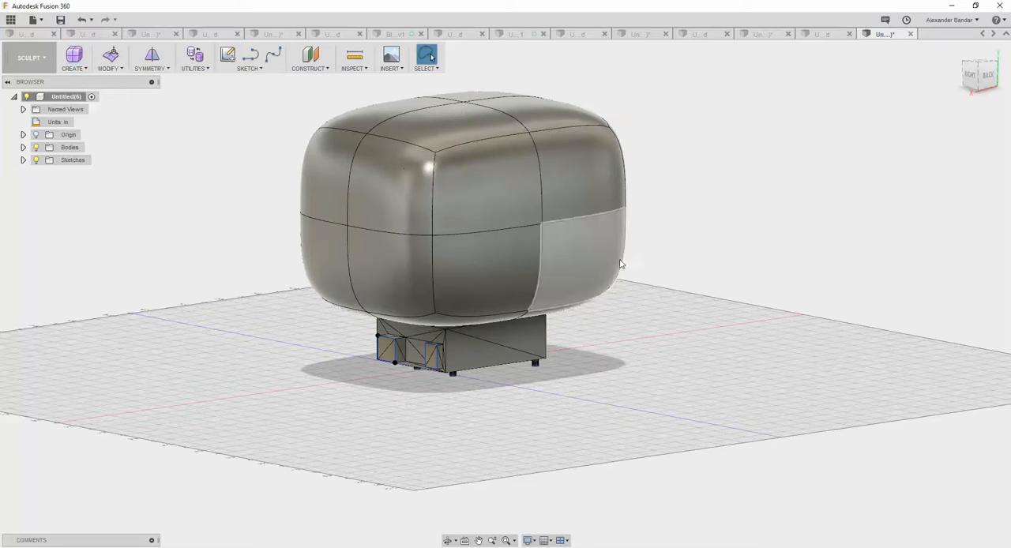
# Rename the new T-spline box body as enclosure.
pyautogui.click(24, 147)
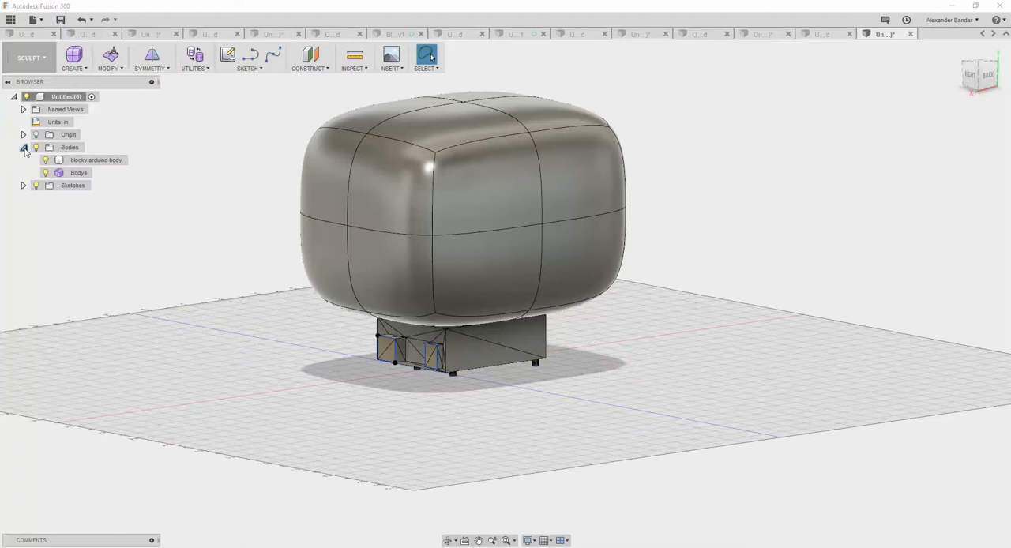
pyautogui.click(85, 160)
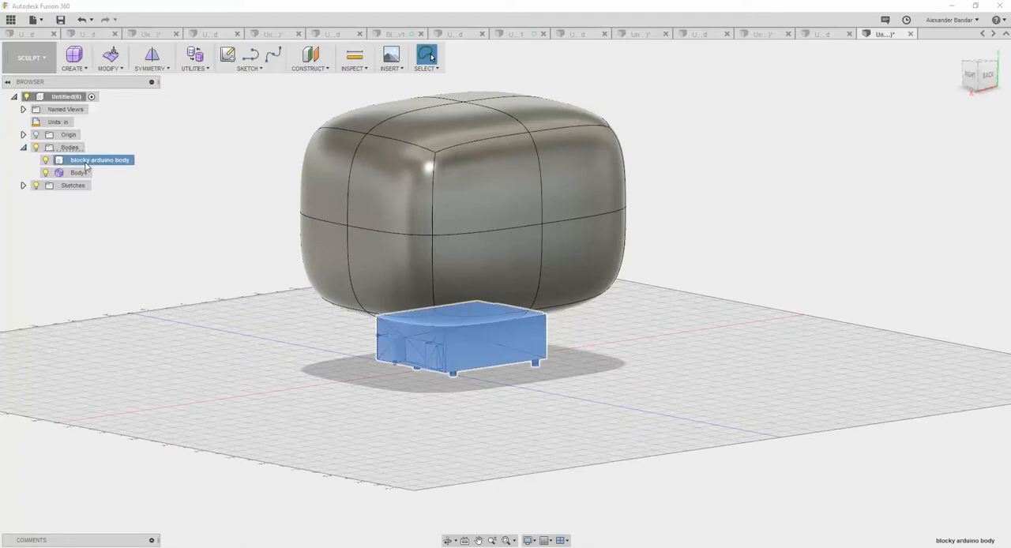
pyautogui.doubleClick(79, 172)
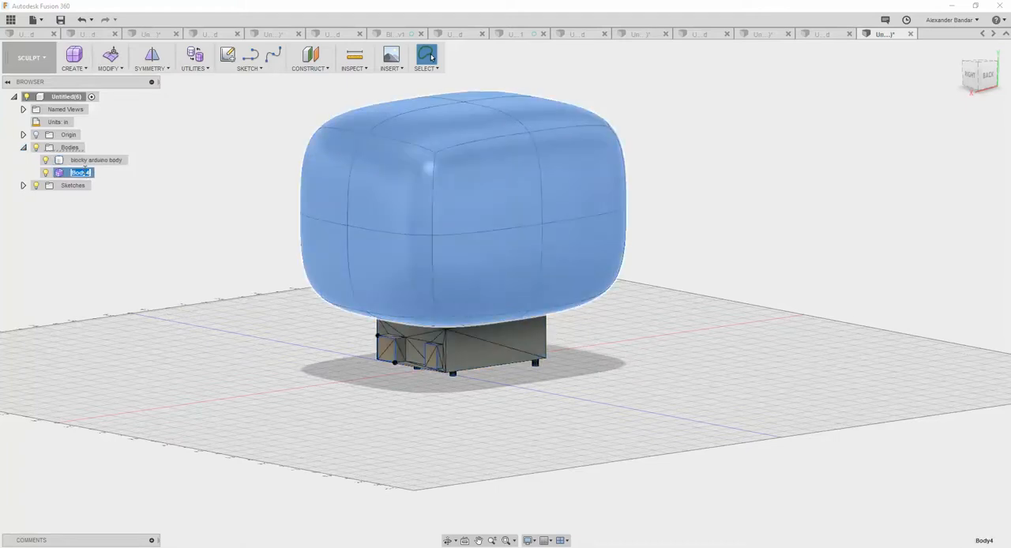
pyautogui.write('enclosure')
pyautogui.press('Return')
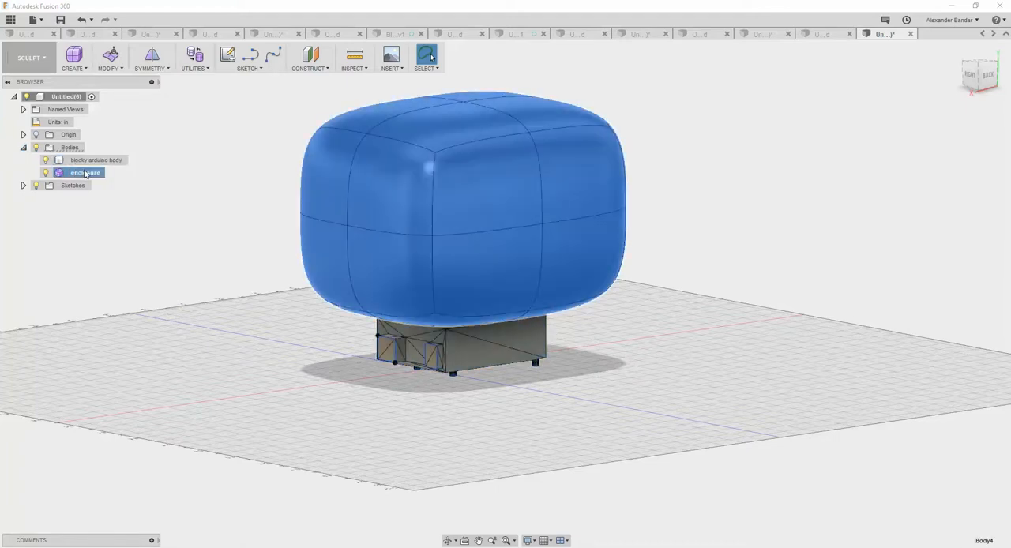
# Move the enclosure body down until it surrounds the whole blocky Arduino body.
pyautogui.rightClick(215, 201)
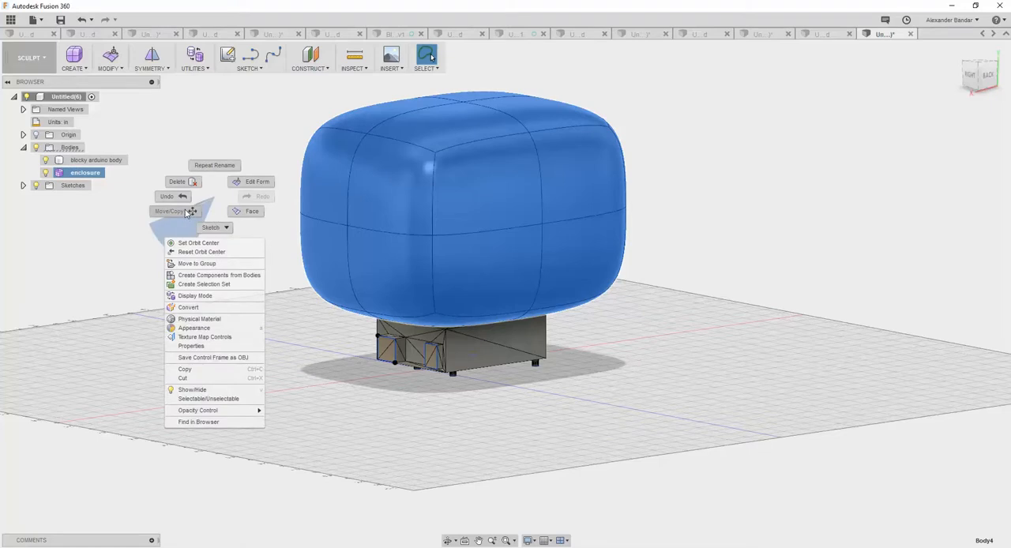
pyautogui.click(190, 211)
pyautogui.moveTo(466, 172); pyautogui.dragTo(496, 245)
pyautogui.click(894, 302)
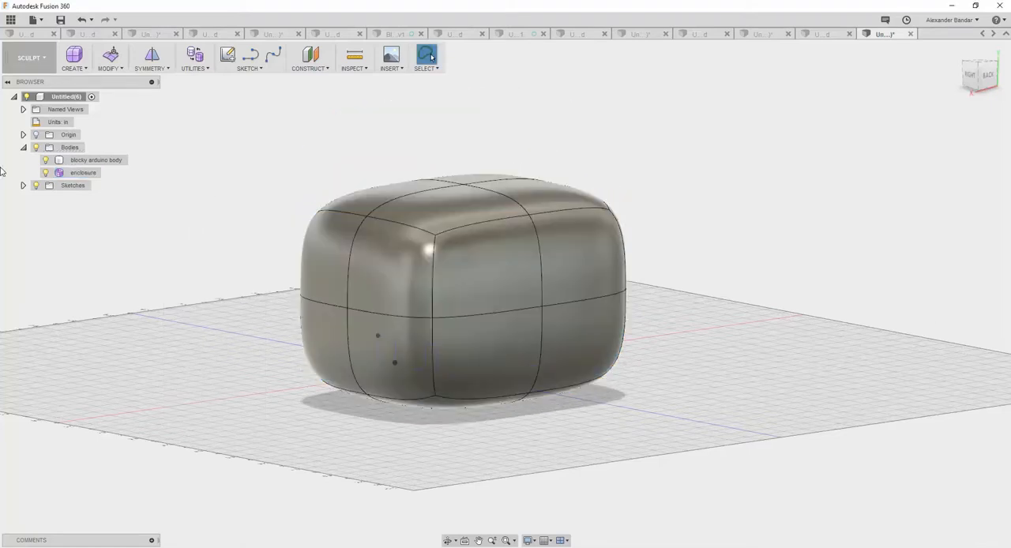
# Lower the enclosure body's opacity so that the Arduino body shows through it.
pyautogui.rightClick(92, 175)
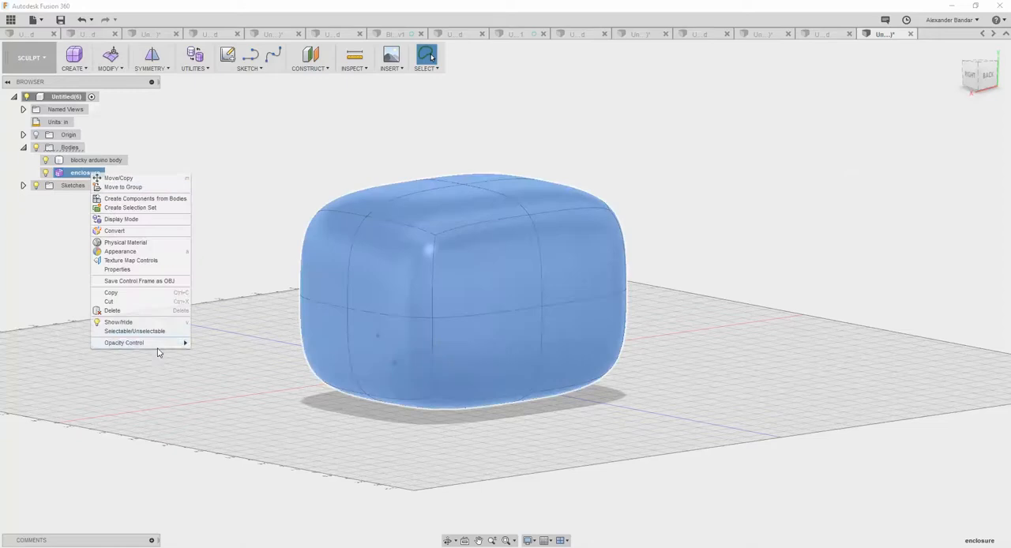
pyautogui.moveTo(156, 343)
pyautogui.click(223, 391)
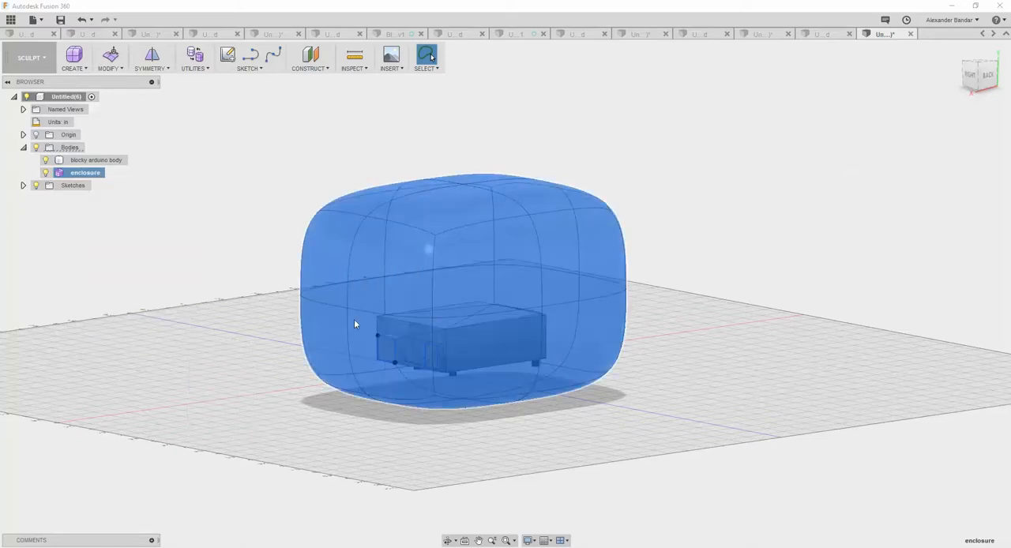
pyautogui.keyDown('shift'); pyautogui.moveTo(253, 271); pyautogui.dragTo(229, 296, button='middle'); pyautogui.keyUp('shift')
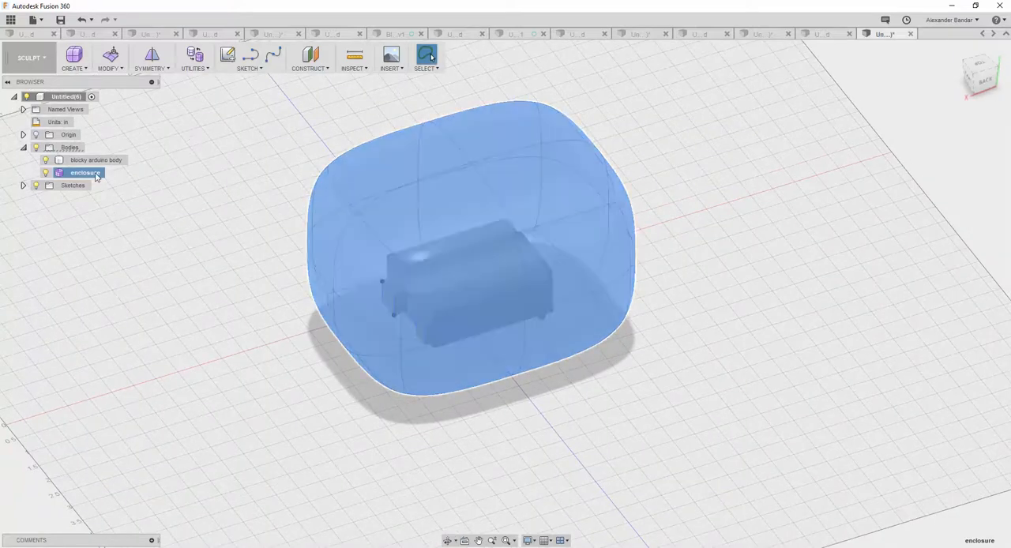
# Edit the enclosure's form, shifting it horizontally by about 0.1 in and scaling it uniformly by about 1.36.
pyautogui.rightClick(97, 175)
pyautogui.click(253, 143)
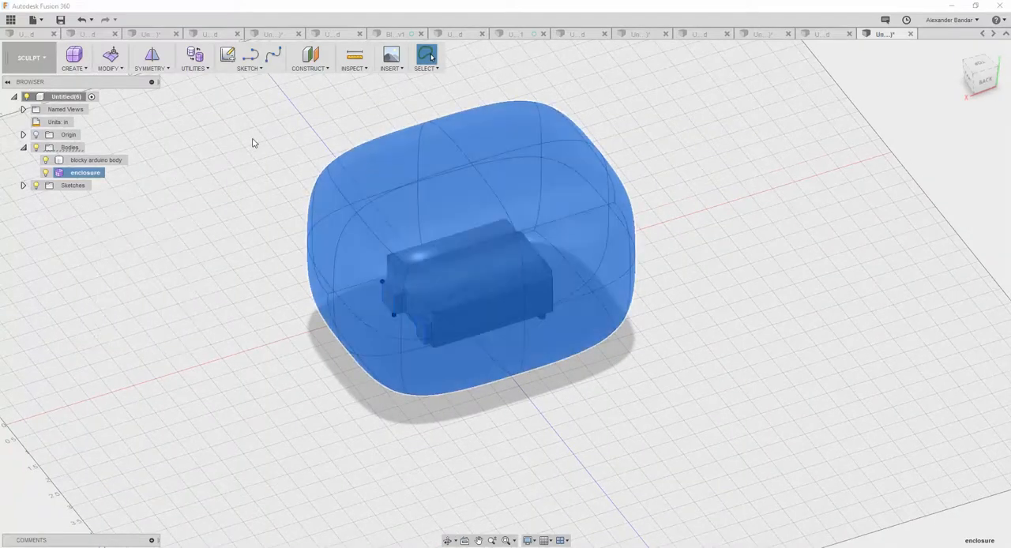
pyautogui.rightClick(249, 201)
pyautogui.click(287, 186)
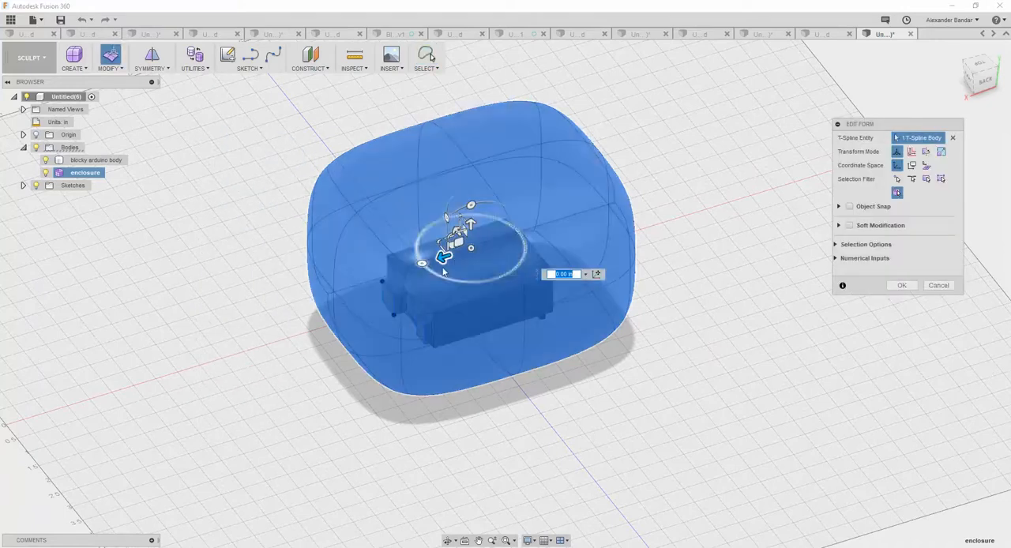
pyautogui.moveTo(444, 256)
pyautogui.mouseDown()
pyautogui.moveTo(407, 260)
pyautogui.moveTo(454, 251)
pyautogui.mouseUp()
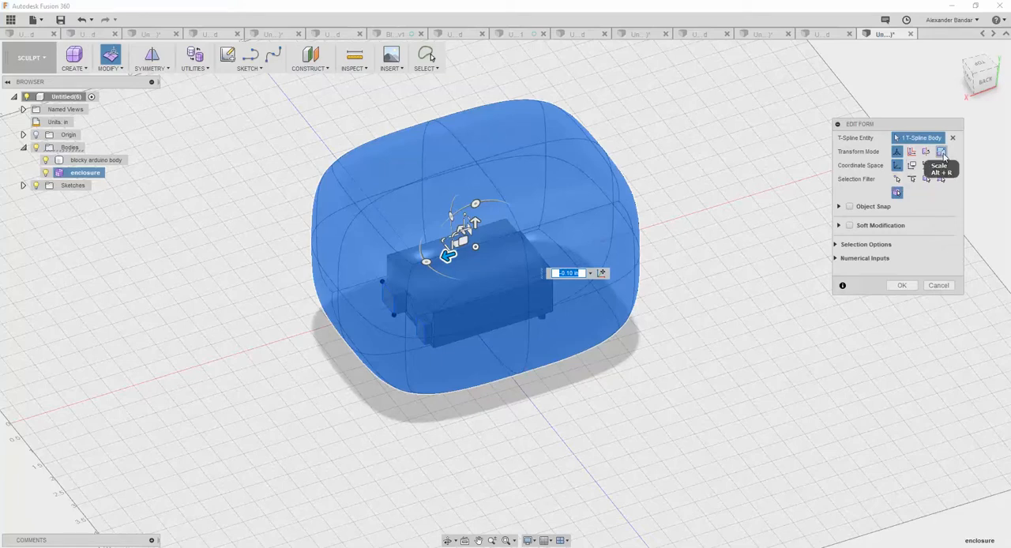
pyautogui.click(939, 152)
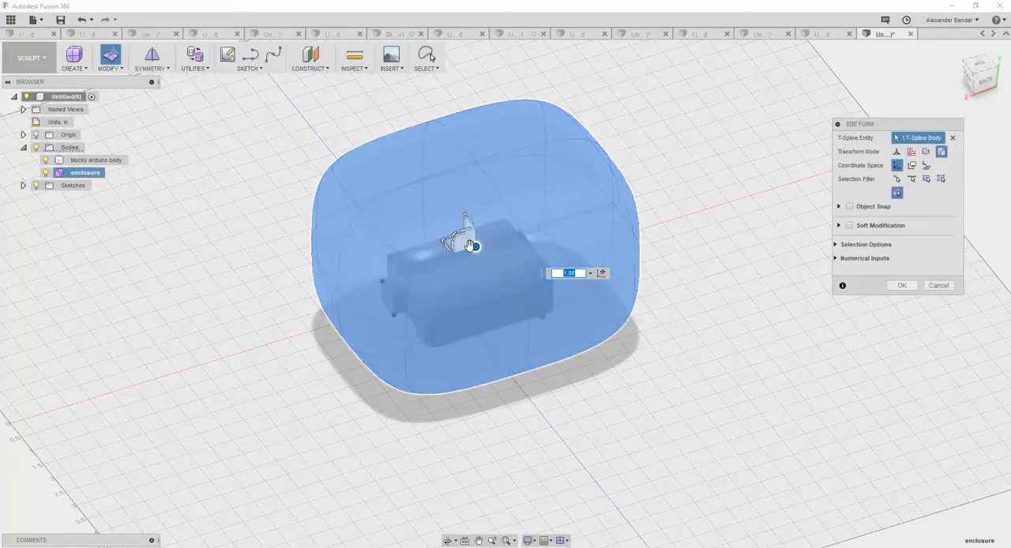
pyautogui.moveTo(474, 246); pyautogui.dragTo(491, 256)
pyautogui.click(888, 285)
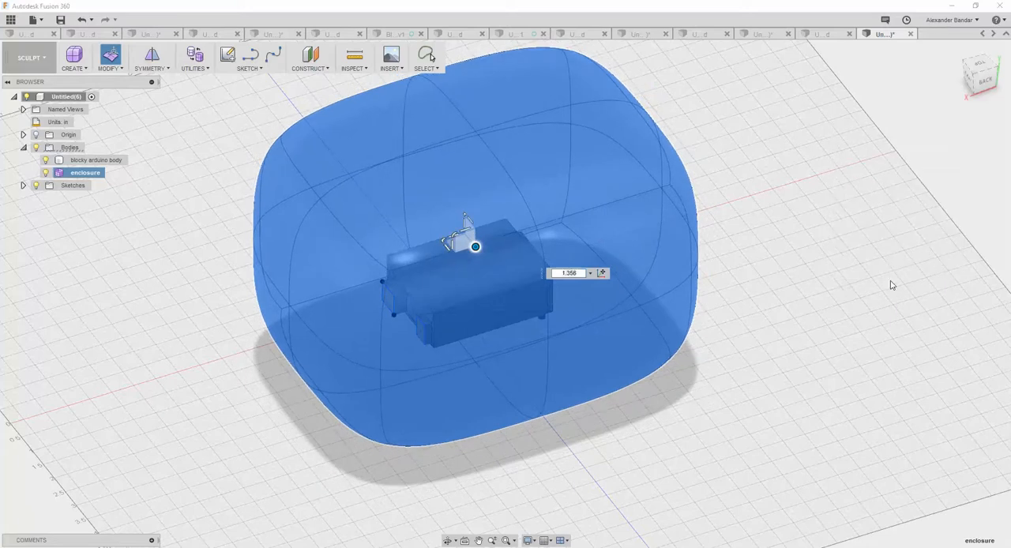
# Subdivide the four faces on the enclosure's underside using the Simple insert mode.
pyautogui.keyDown('shift'); pyautogui.moveTo(758, 296); pyautogui.dragTo(749, 260, button='middle'); pyautogui.keyUp('shift')
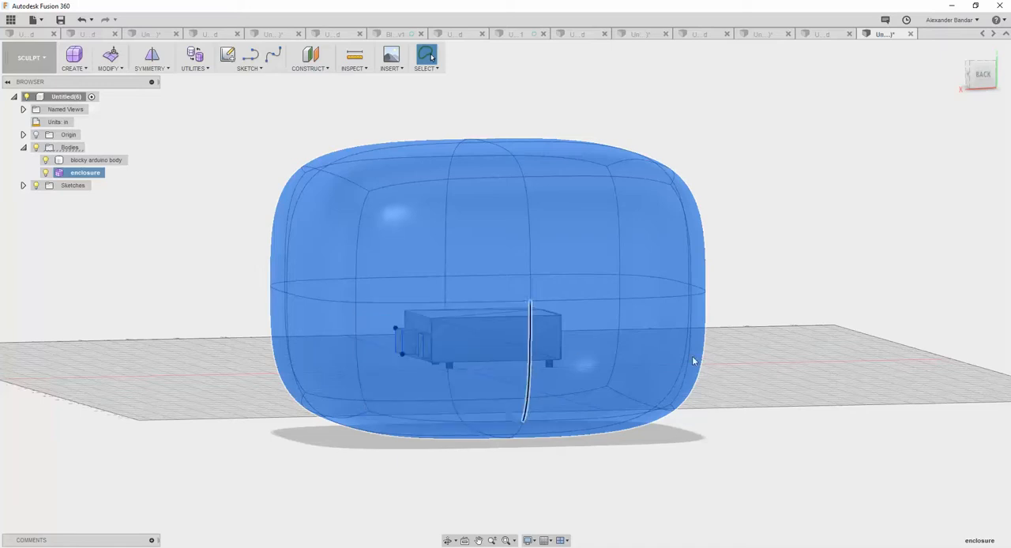
pyautogui.keyDown('shift'); pyautogui.moveTo(787, 355); pyautogui.dragTo(759, 293, button='middle'); pyautogui.keyUp('shift')
pyautogui.click(597, 353)
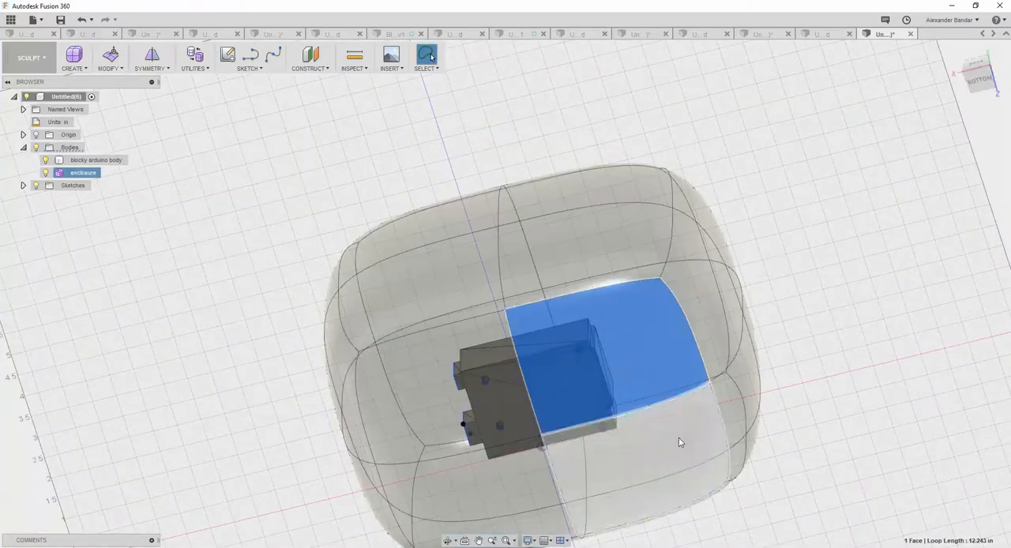
pyautogui.keyDown('ctrl'); pyautogui.click(567, 416); pyautogui.keyUp('ctrl')
pyautogui.keyDown('ctrl'); pyautogui.click(506, 474); pyautogui.keyUp('ctrl')
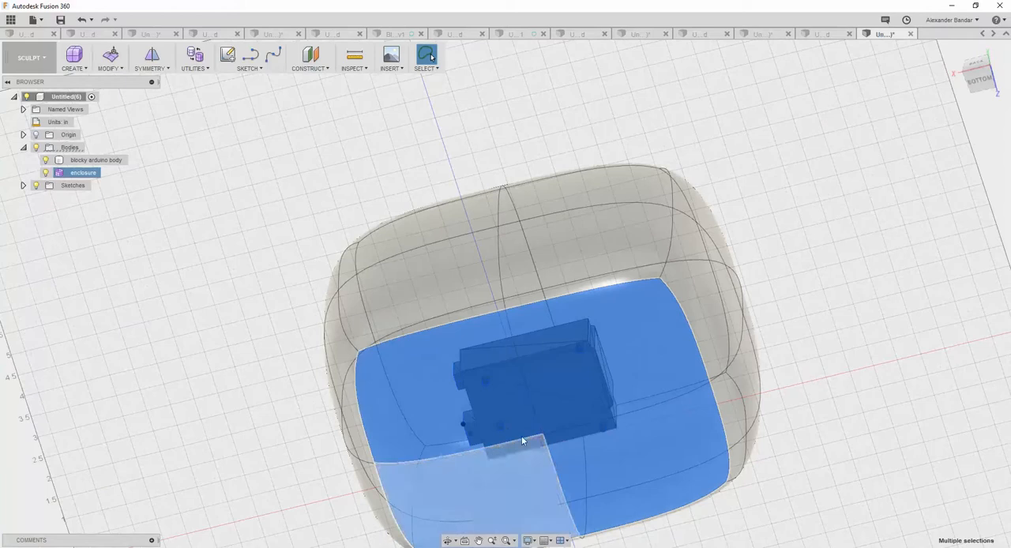
pyautogui.keyDown('ctrl'); pyautogui.click(466, 357); pyautogui.keyUp('ctrl')
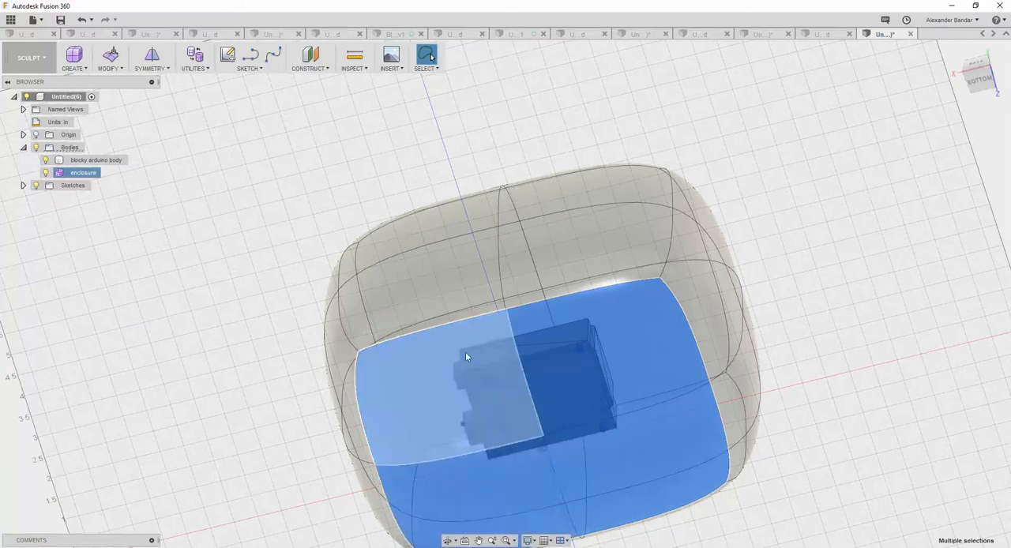
pyautogui.click(207, 69)
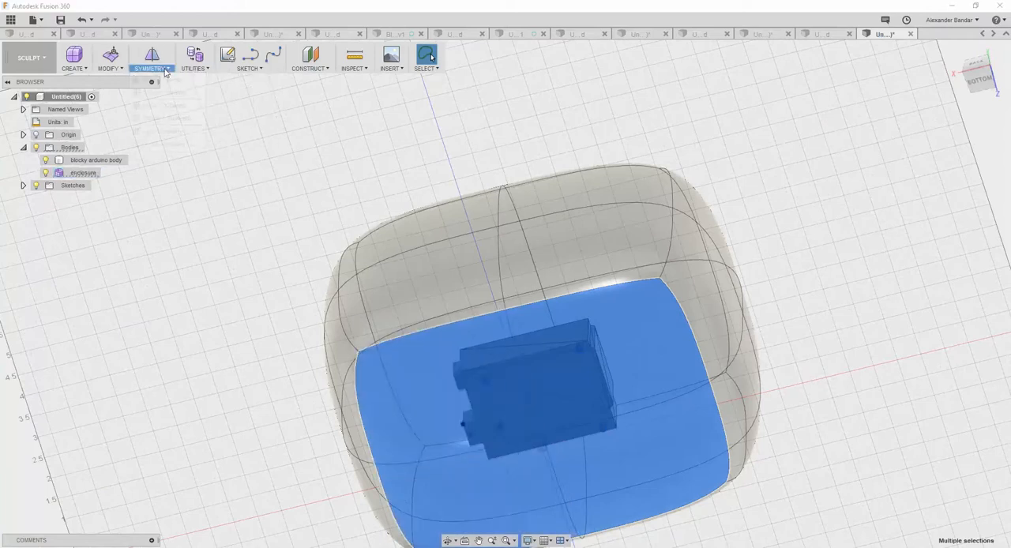
pyautogui.moveTo(120, 72)
pyautogui.click(123, 105)
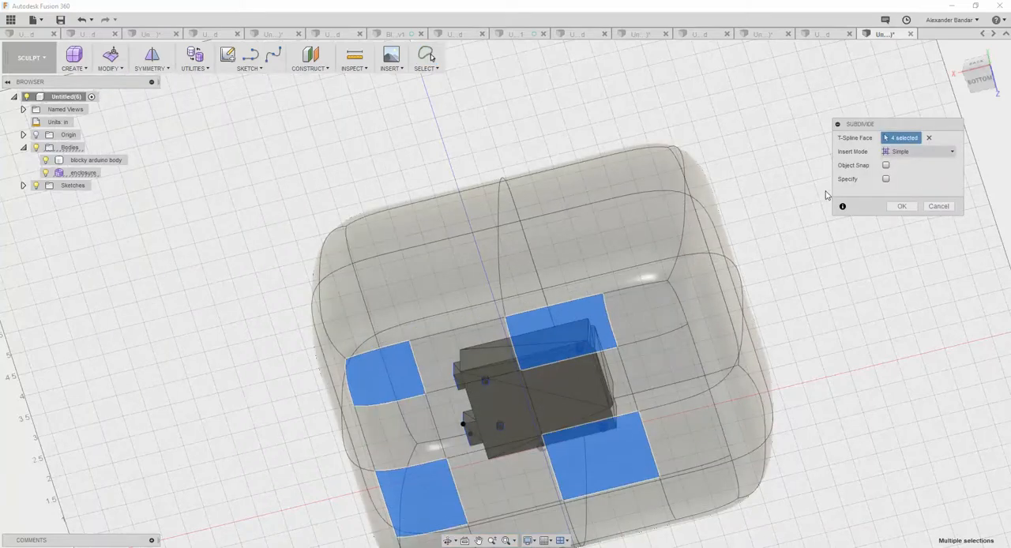
pyautogui.click(901, 206)
# Inspect the enclosure and its subdivided underside from the side, from below and from the back.
pyautogui.keyDown('shift'); pyautogui.moveTo(751, 177); pyautogui.dragTo(699, 343, button='middle'); pyautogui.keyUp('shift')
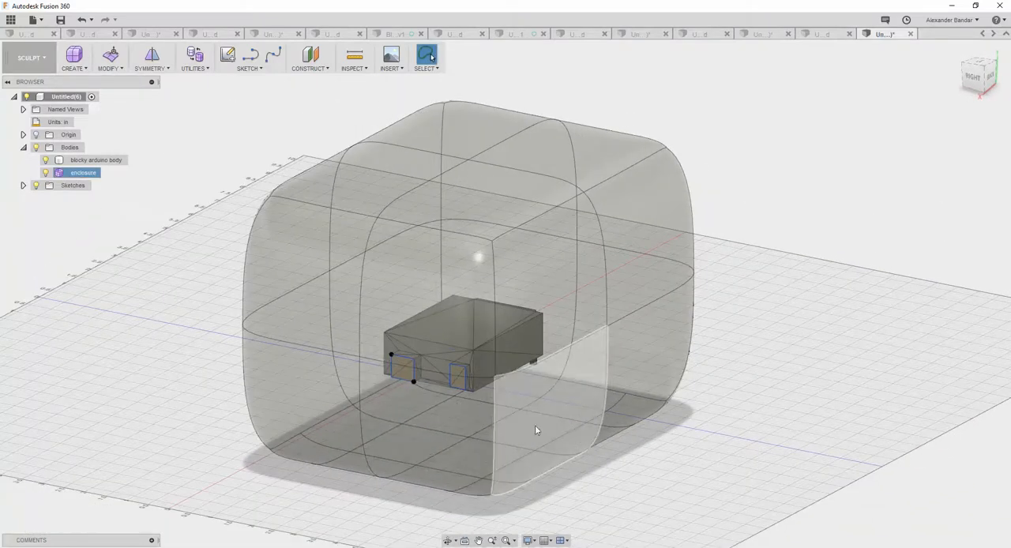
pyautogui.keyDown('shift'); pyautogui.moveTo(580, 433); pyautogui.dragTo(551, 237, button='middle'); pyautogui.keyUp('shift')
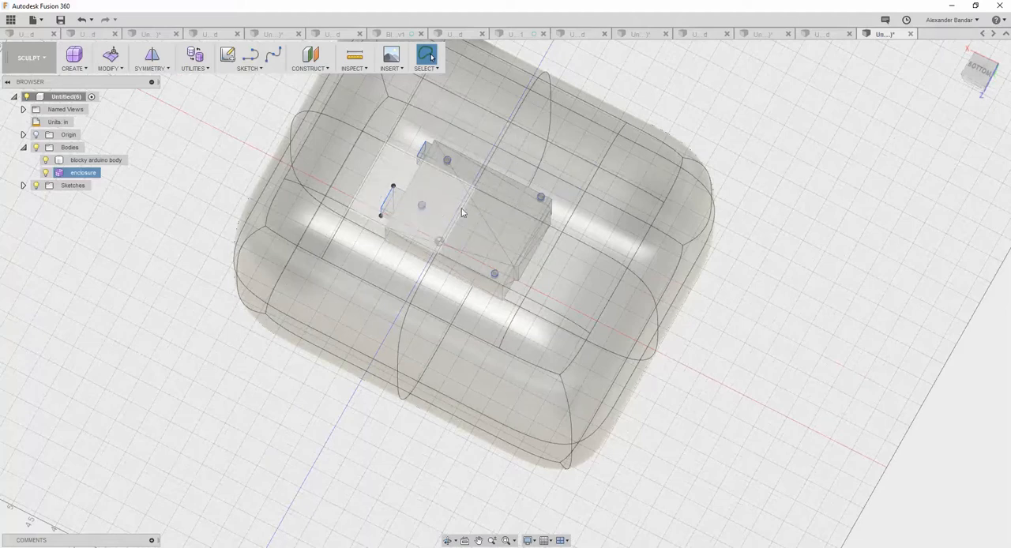
pyautogui.keyDown('shift'); pyautogui.moveTo(641, 111); pyautogui.dragTo(606, 208, button='middle'); pyautogui.keyUp('shift')
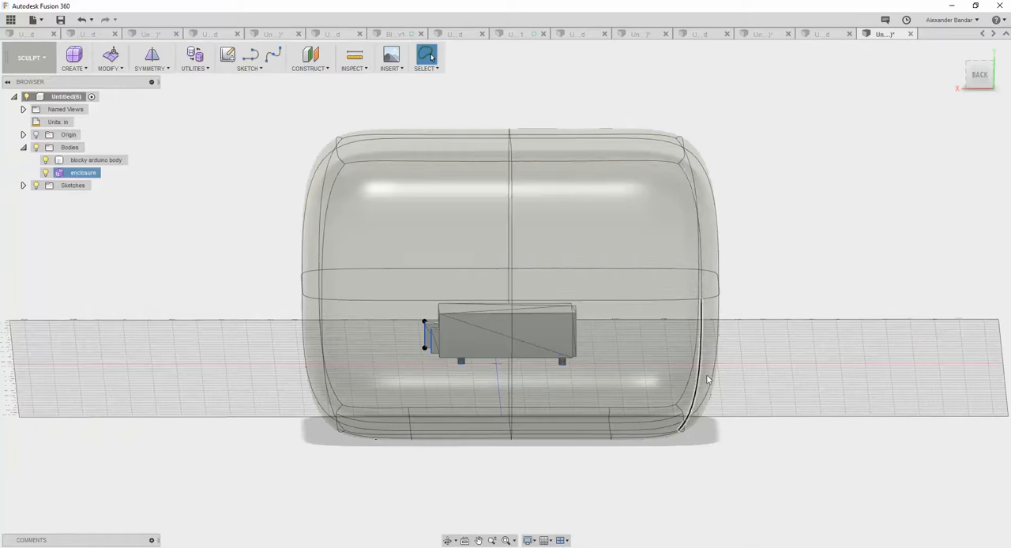
pyautogui.rightClick(87, 173)
pyautogui.press('Escape')
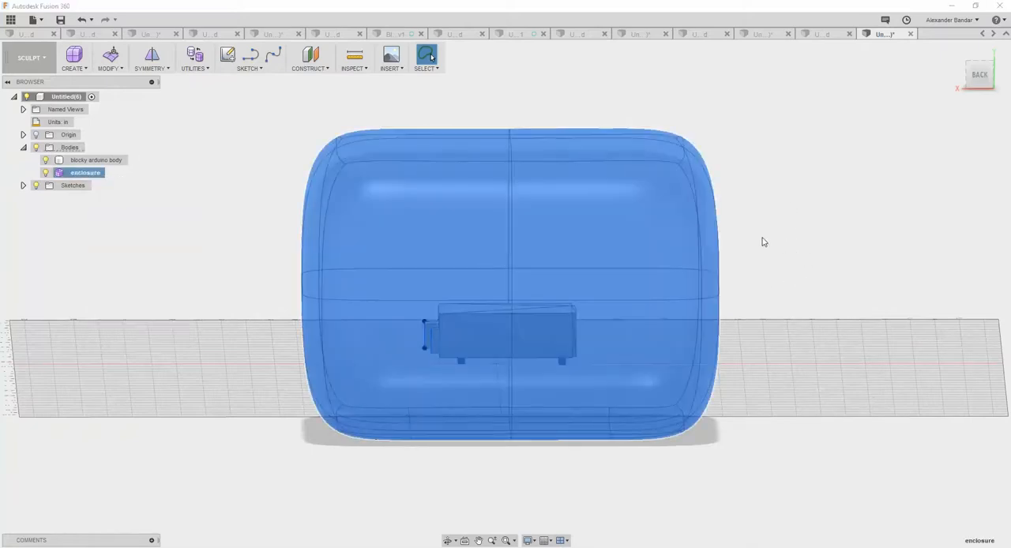
pyautogui.keyDown('shift'); pyautogui.moveTo(798, 260); pyautogui.dragTo(776, 226, button='middle'); pyautogui.keyUp('shift')
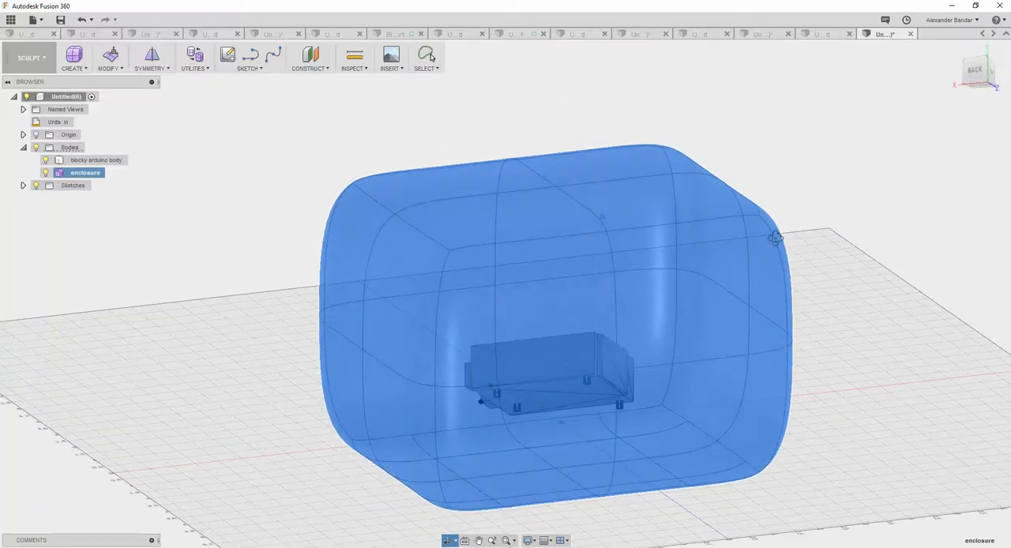
# Try to move the four edges along the enclosure's lower left side vertically by about 0.2 in.
pyautogui.click(679, 415)
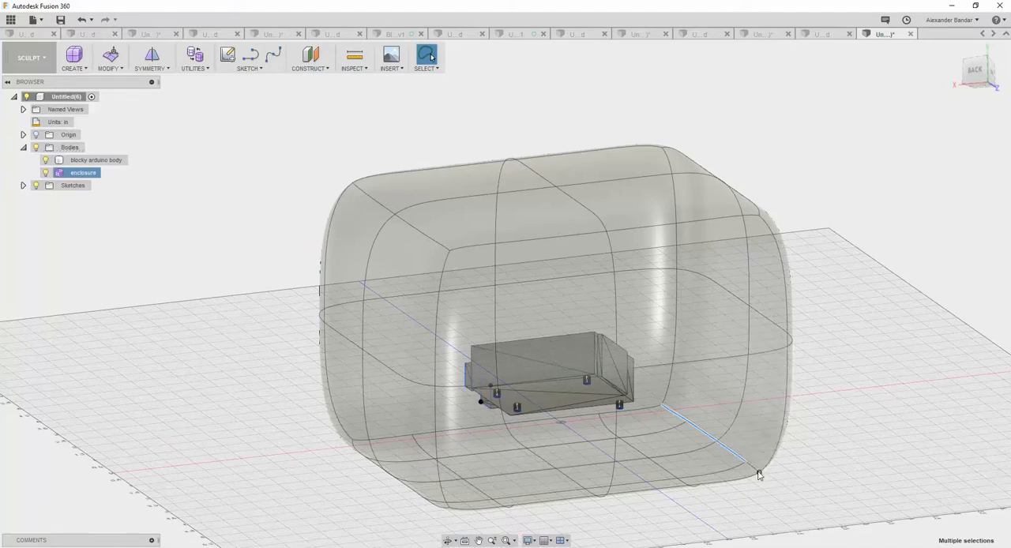
pyautogui.scroll(-2, 762, 495)
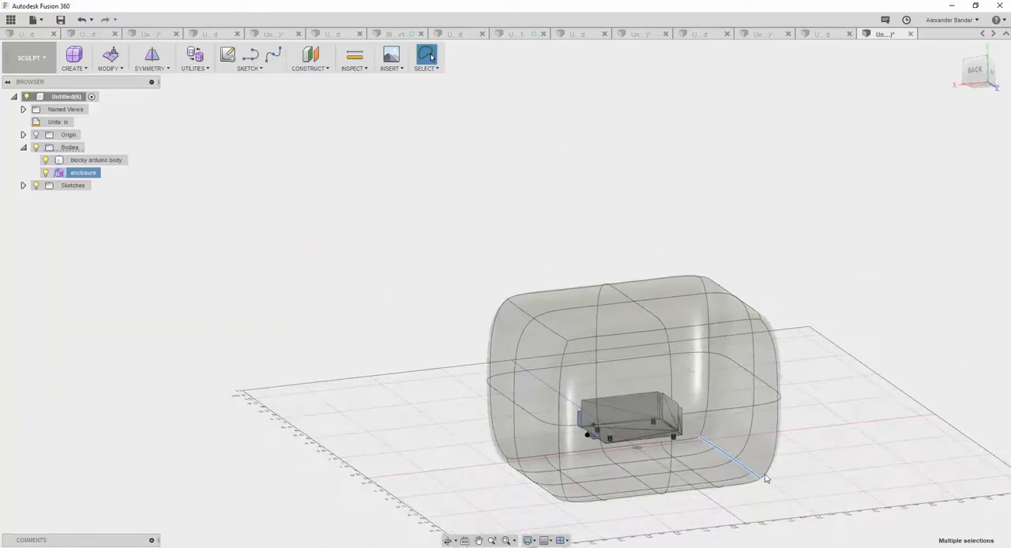
pyautogui.scroll(5, 705, 463)
pyautogui.rightClick(798, 405)
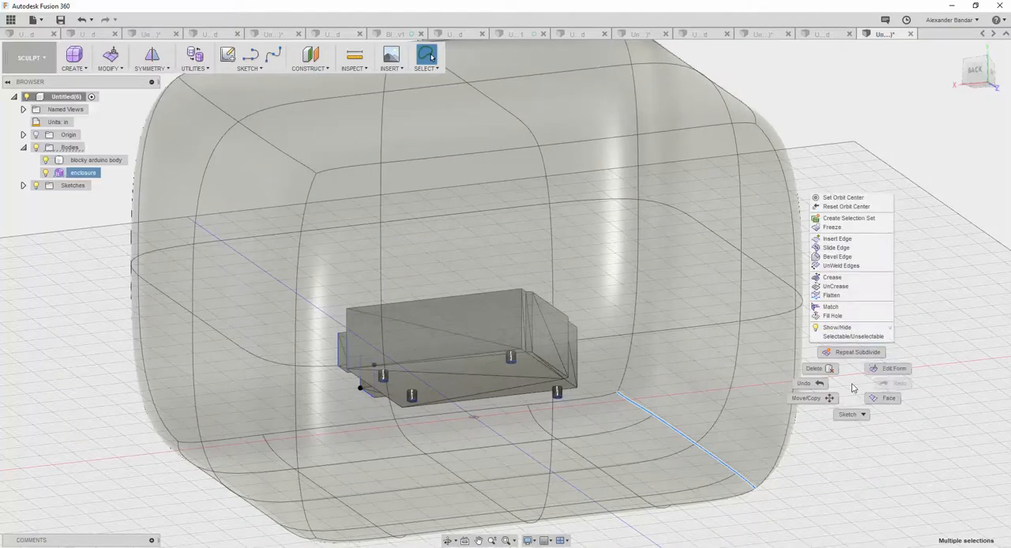
pyautogui.click(824, 407)
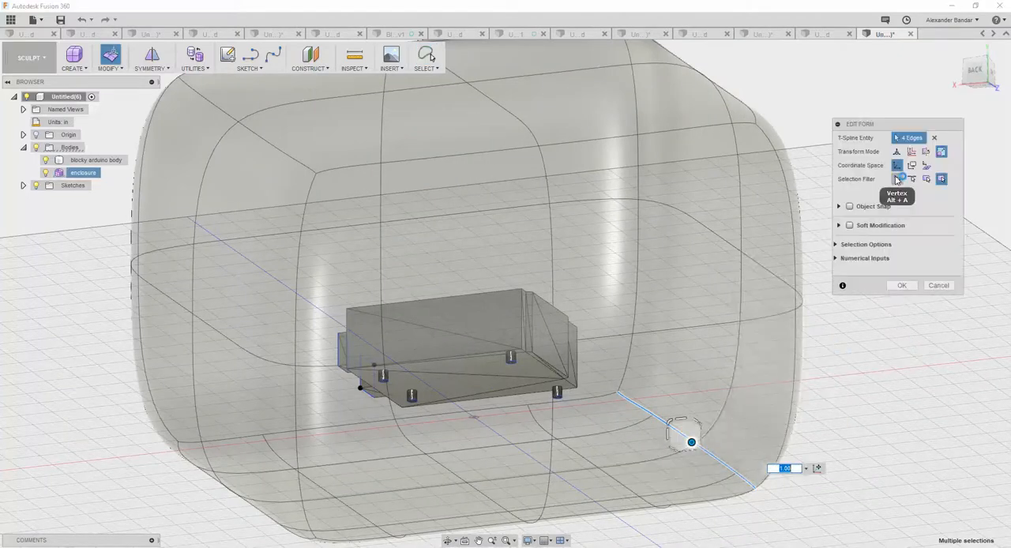
pyautogui.click(897, 151)
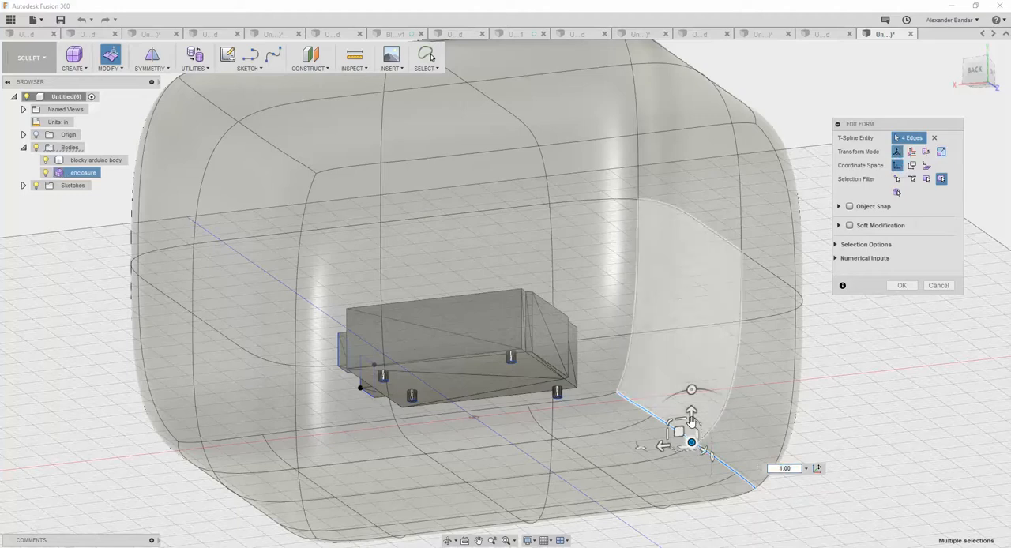
pyautogui.moveTo(690, 413); pyautogui.dragTo(691, 427)
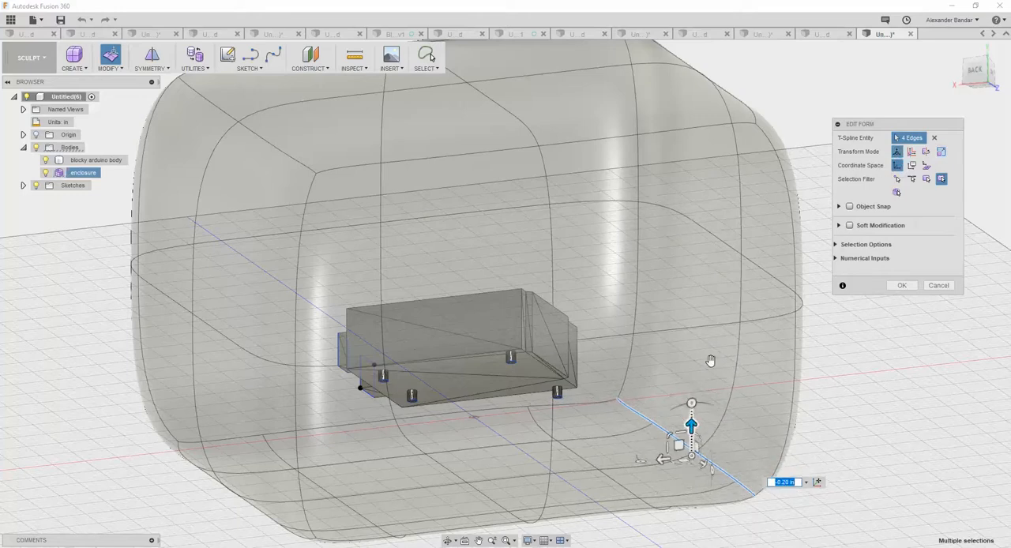
pyautogui.keyDown('shift'); pyautogui.moveTo(595, 282); pyautogui.dragTo(611, 296, button='middle'); pyautogui.keyUp('shift')
pyautogui.moveTo(648, 409); pyautogui.dragTo(648, 386)
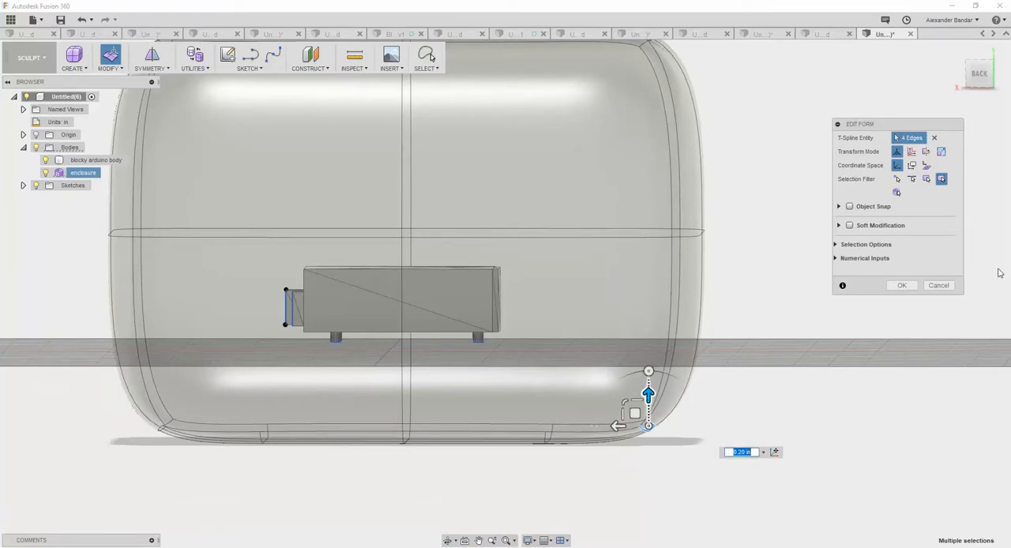
pyautogui.click(938, 286)
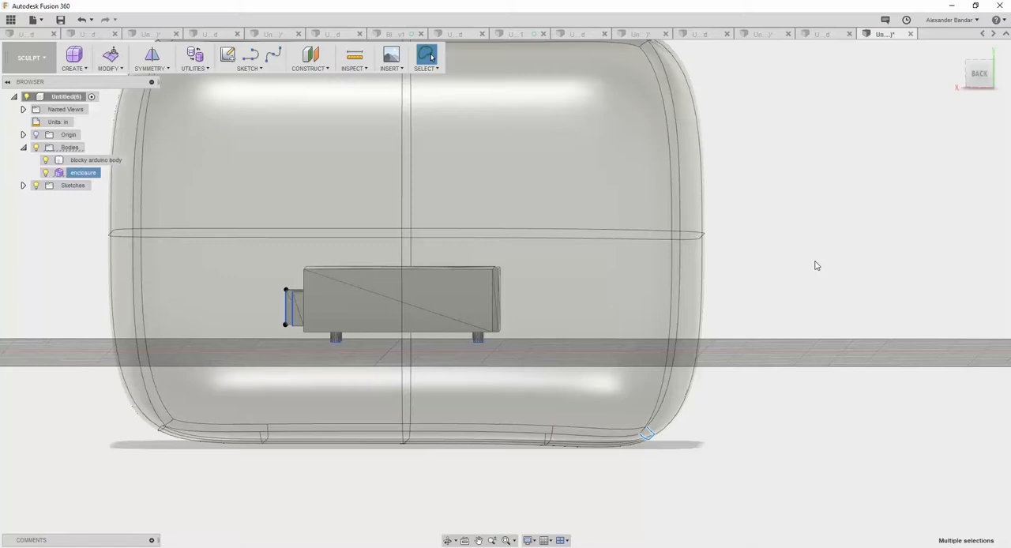
# Edit the form to move the two top corner vertices on the enclosure's left side inward by about 2 in.
pyautogui.keyDown('shift'); pyautogui.moveTo(813, 261); pyautogui.dragTo(776, 276, button='middle'); pyautogui.keyUp('shift')
pyautogui.scroll(-3, 776, 276)
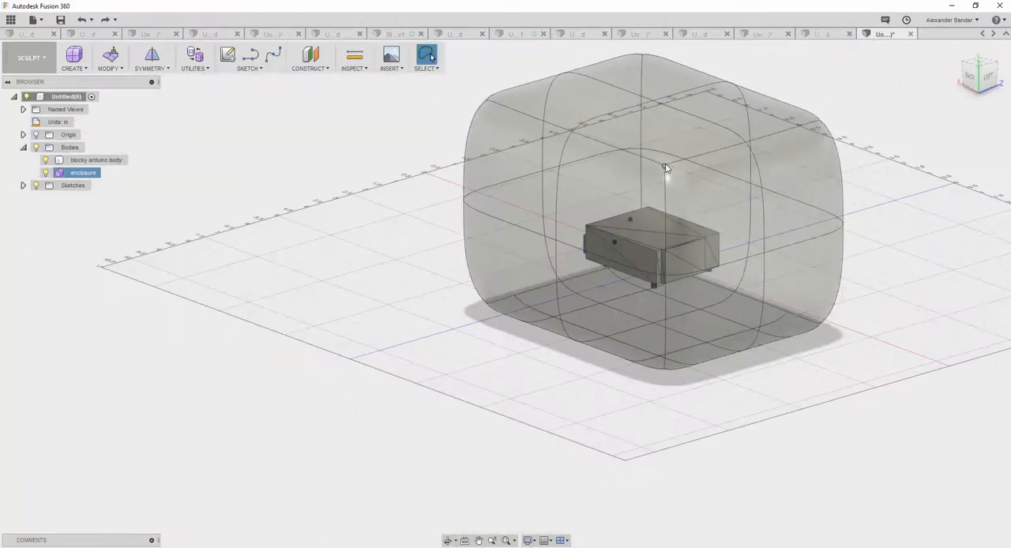
pyautogui.rightClick(821, 122)
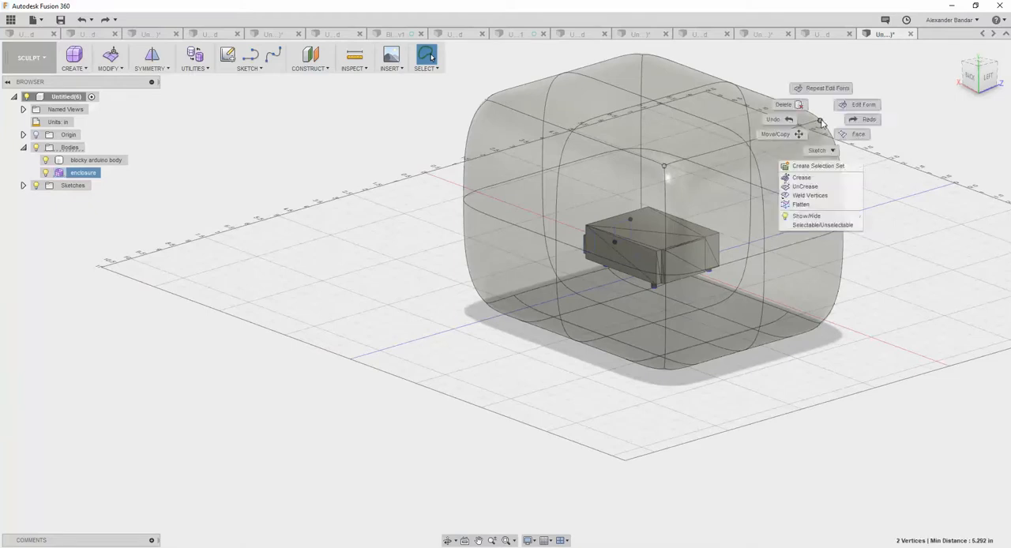
pyautogui.click(841, 85)
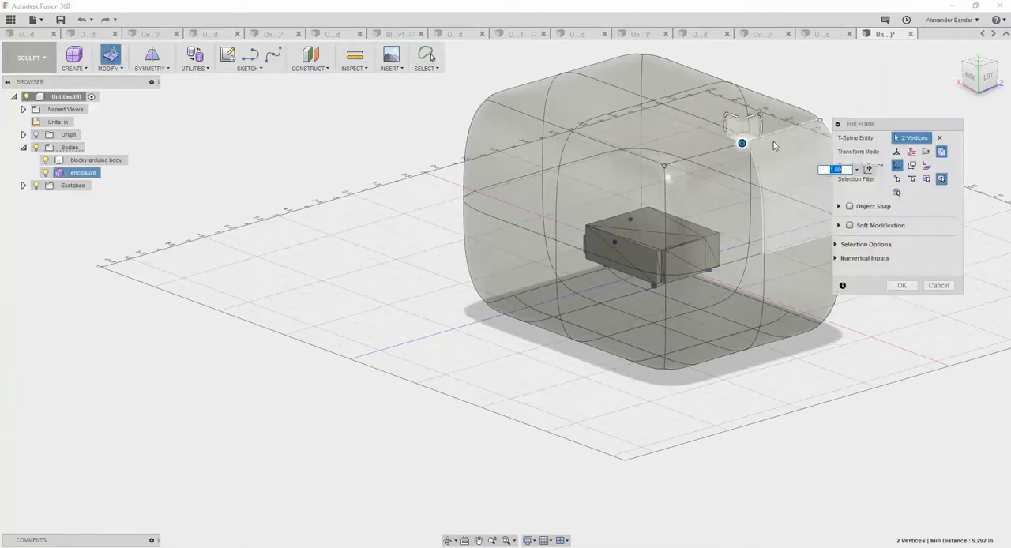
pyautogui.click(896, 151)
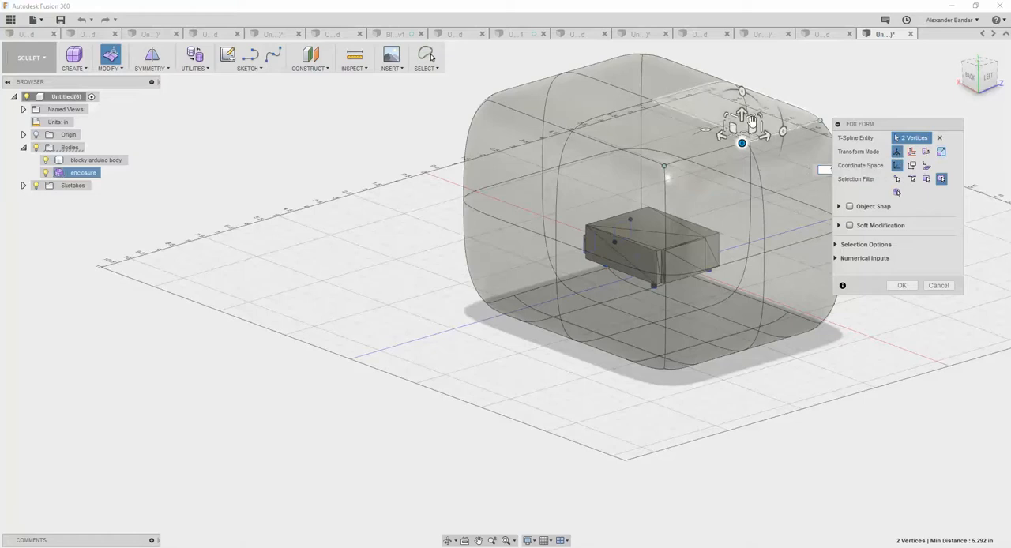
pyautogui.keyDown('shift'); pyautogui.moveTo(713, 318); pyautogui.dragTo(743, 305, button='middle'); pyautogui.keyUp('shift')
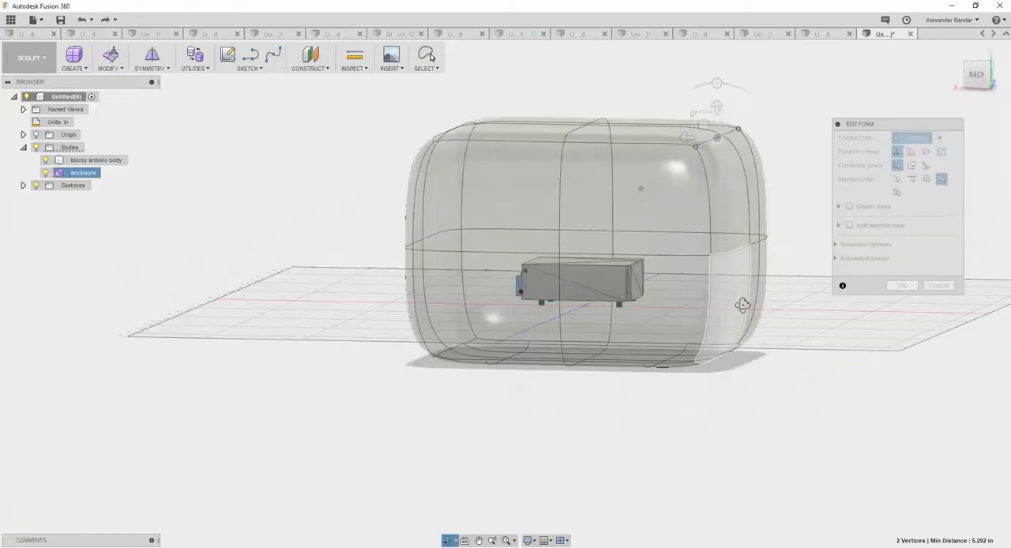
pyautogui.moveTo(685, 136); pyautogui.dragTo(608, 136)
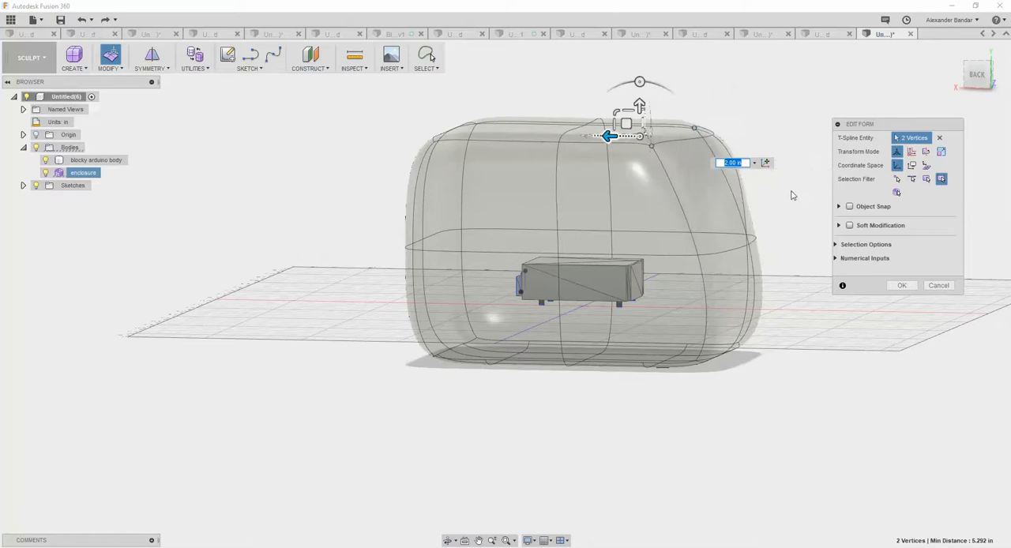
pyautogui.moveTo(785, 196)
pyautogui.keyDown('shift'); pyautogui.mouseDown(button='middle')
pyautogui.moveTo(762, 204)
pyautogui.moveTo(778, 207)
pyautogui.mouseUp(button='middle'); pyautogui.keyUp('shift')
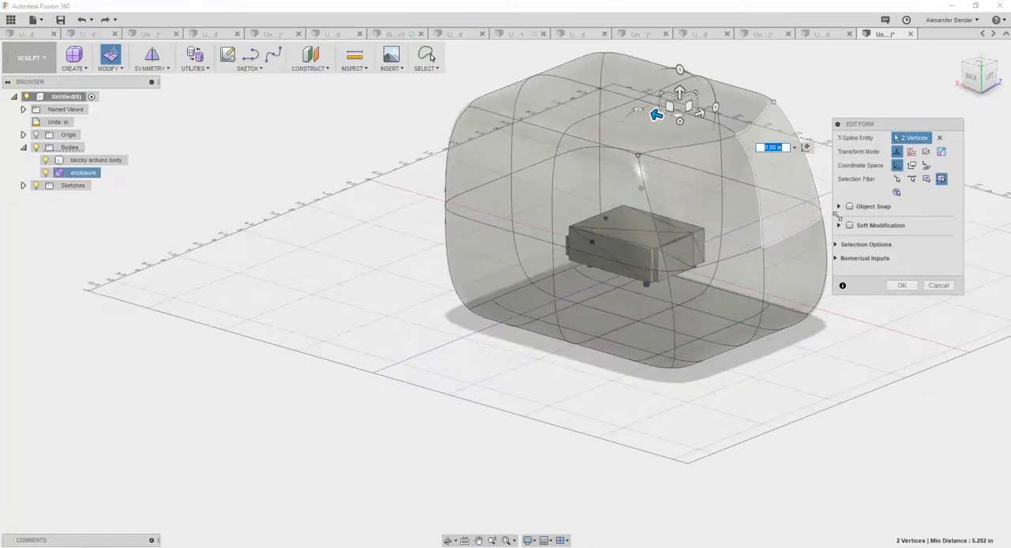
pyautogui.click(898, 285)
# Move the two top corner vertices on the enclosure's opposite side outward by about 2 in and raise them.
pyautogui.moveTo(689, 161); pyautogui.dragTo(650, 280, button='middle')
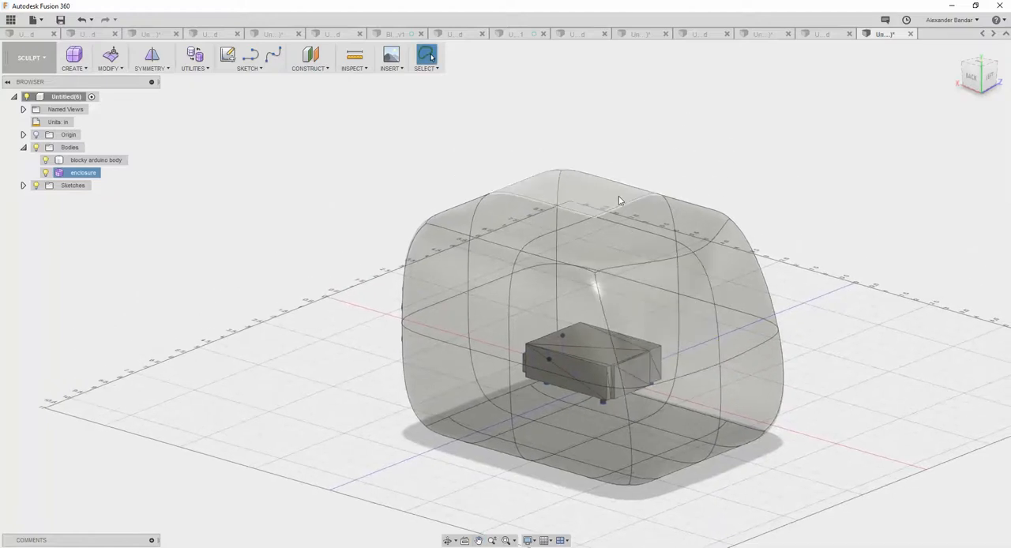
pyautogui.keyDown('shift'); pyautogui.moveTo(553, 207); pyautogui.dragTo(560, 294, button='middle'); pyautogui.keyUp('shift')
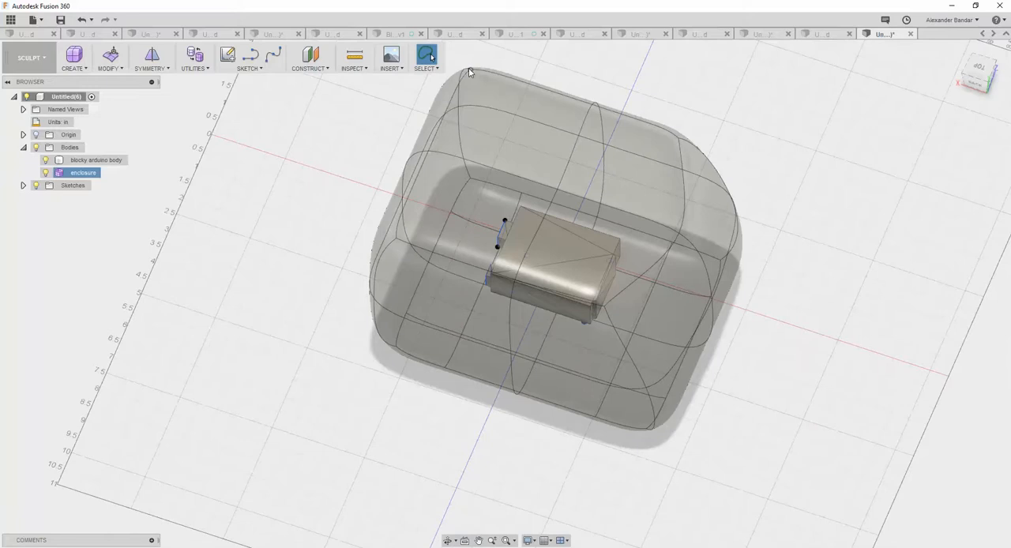
pyautogui.keyDown('shift'); pyautogui.click(396, 235); pyautogui.keyUp('shift')
pyautogui.rightClick(396, 235)
pyautogui.click(436, 223)
pyautogui.moveTo(403, 145); pyautogui.dragTo(327, 128)
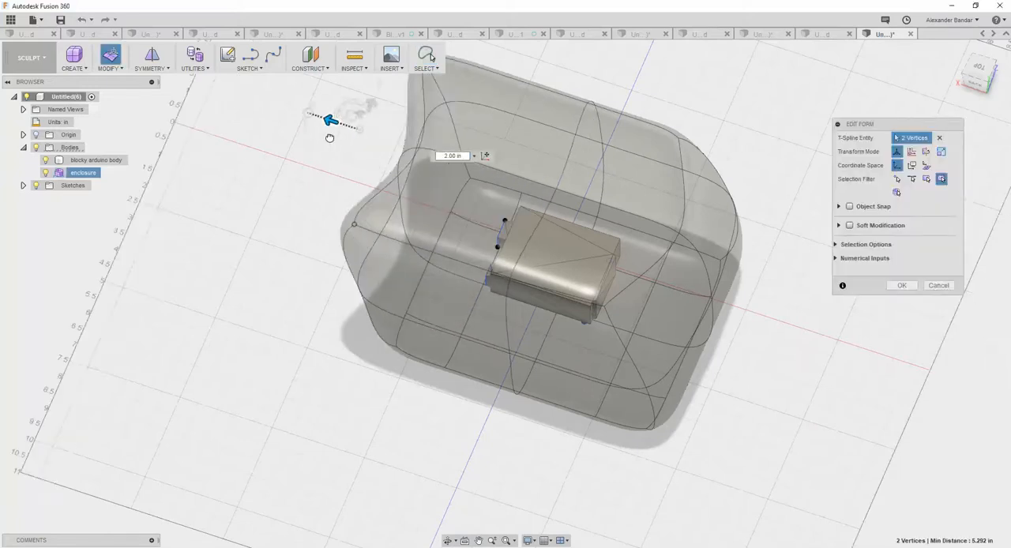
pyautogui.keyDown('shift'); pyautogui.moveTo(328, 193); pyautogui.dragTo(324, 164, button='middle'); pyautogui.keyUp('shift')
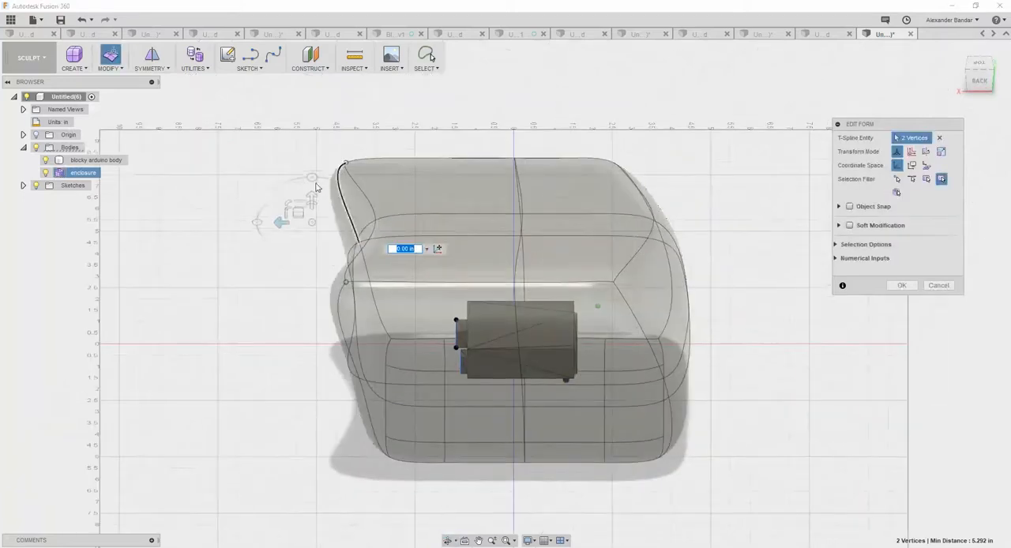
pyautogui.moveTo(311, 203)
pyautogui.keyDown('shift'); pyautogui.mouseDown(button='middle')
pyautogui.moveTo(316, 177)
pyautogui.moveTo(308, 204)
pyautogui.mouseUp(button='middle'); pyautogui.keyUp('shift')
pyautogui.moveTo(308, 212); pyautogui.dragTo(307, 157)
pyautogui.click(902, 285)
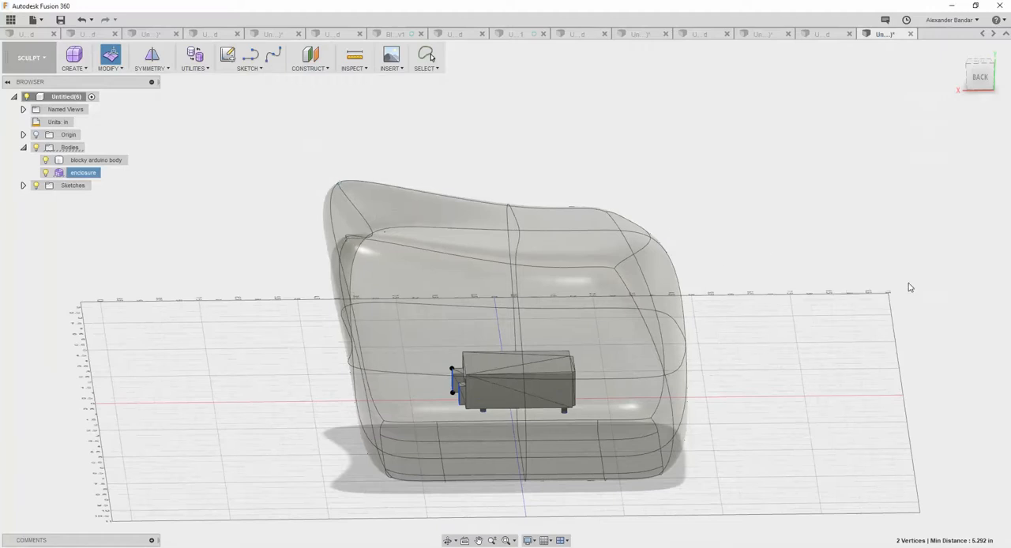
# Shift the middle vertex of the enclosure's left top edge slightly inward and lower it by about 1.5 in.
pyautogui.moveTo(748, 257)
pyautogui.keyDown('shift'); pyautogui.mouseDown(button='middle')
pyautogui.moveTo(726, 243)
pyautogui.moveTo(693, 255)
pyautogui.moveTo(689, 237)
pyautogui.moveTo(758, 255)
pyautogui.moveTo(722, 261)
pyautogui.moveTo(730, 249)
pyautogui.moveTo(742, 255)
pyautogui.mouseUp(button='middle'); pyautogui.keyUp('shift')
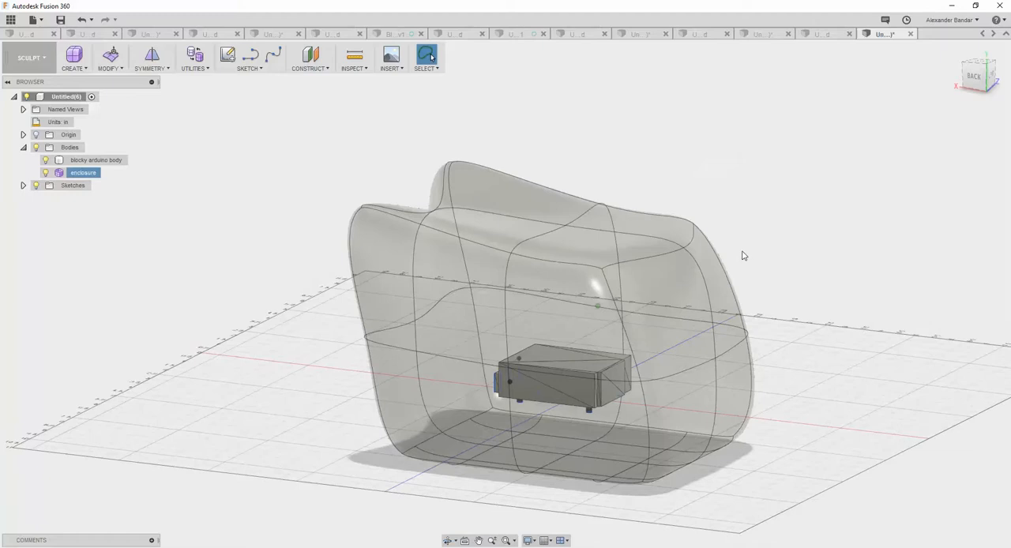
pyautogui.rightClick(685, 247)
pyautogui.click(710, 235)
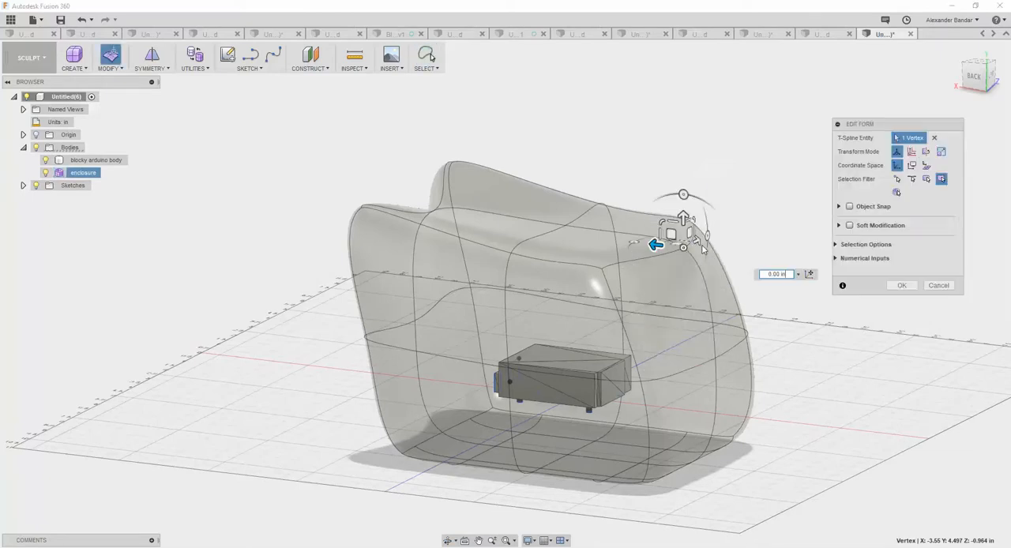
pyautogui.moveTo(670, 242); pyautogui.dragTo(569, 234)
pyautogui.moveTo(629, 244); pyautogui.dragTo(660, 276)
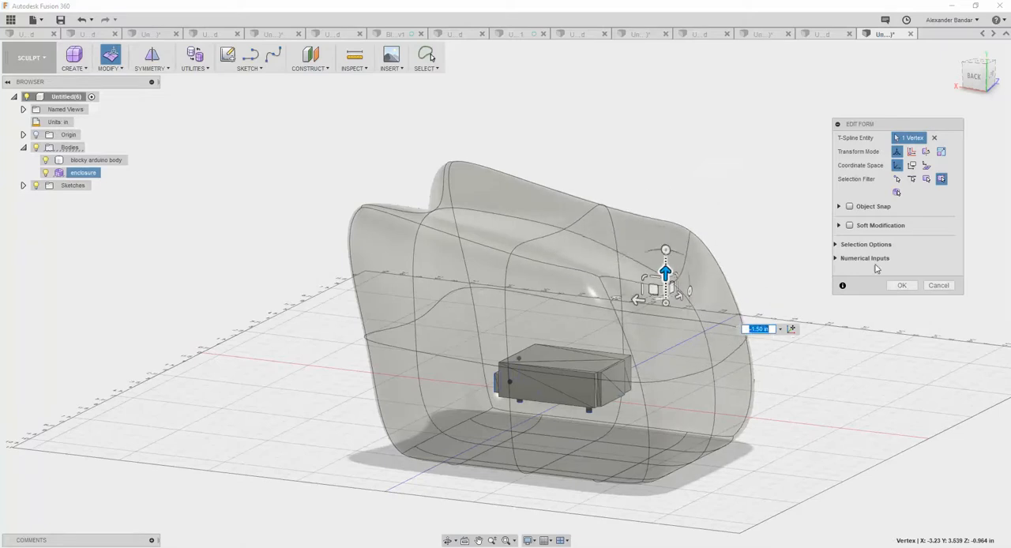
pyautogui.click(927, 286)
pyautogui.moveTo(852, 248)
pyautogui.keyDown('shift'); pyautogui.mouseDown(button='middle')
pyautogui.moveTo(767, 221)
pyautogui.moveTo(844, 251)
pyautogui.moveTo(864, 233)
pyautogui.mouseUp(button='middle'); pyautogui.keyUp('shift')
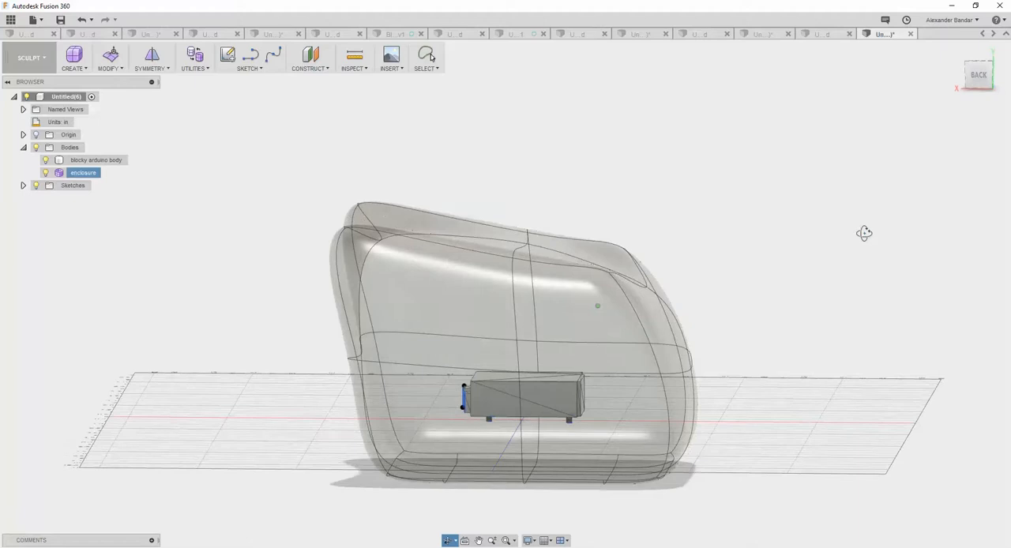
# Switch to the Model workspace and convert the enclosure form from T-Splines to BRep as a new body.
pyautogui.press('Escape')
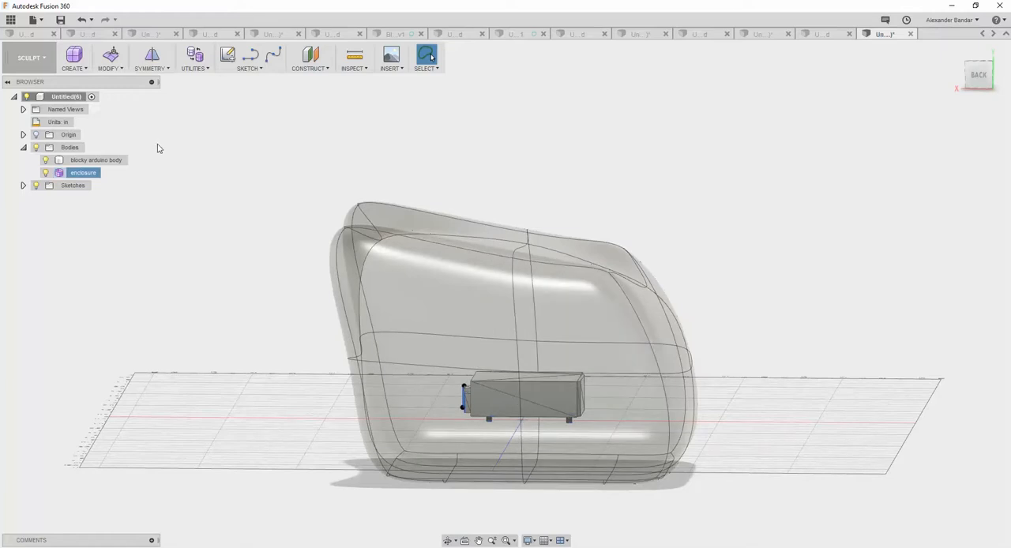
pyautogui.click(45, 64)
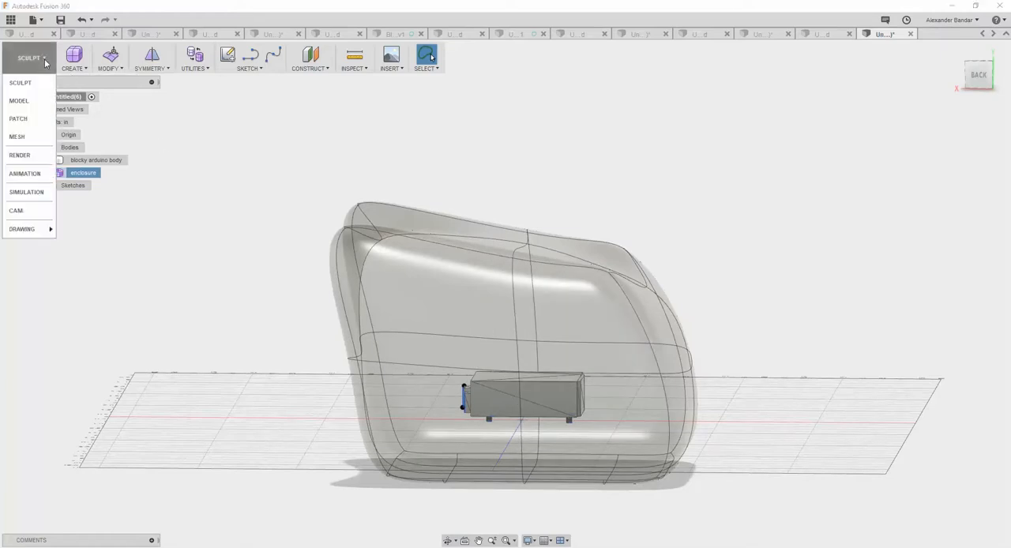
pyautogui.click(33, 101)
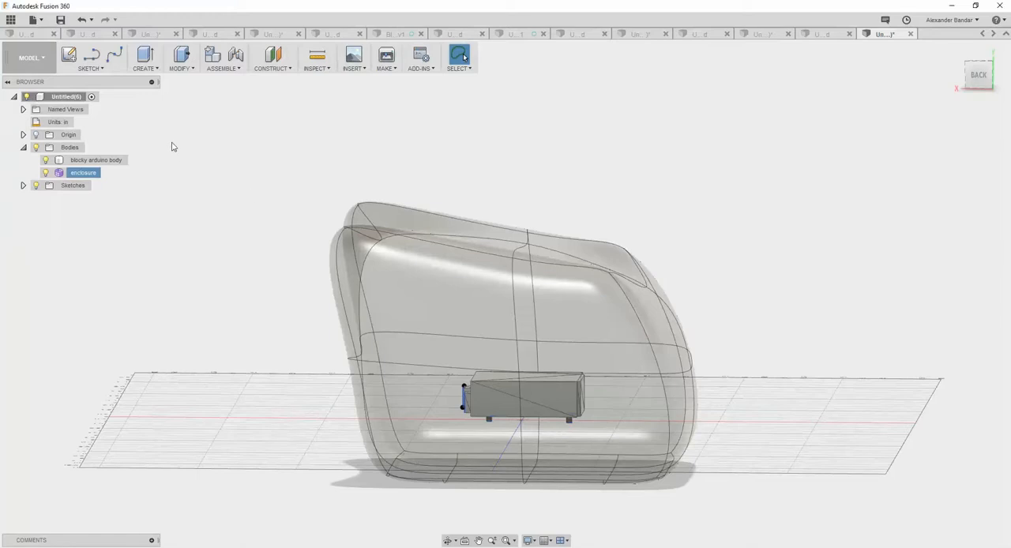
pyautogui.click(83, 173)
pyautogui.rightClick(83, 174)
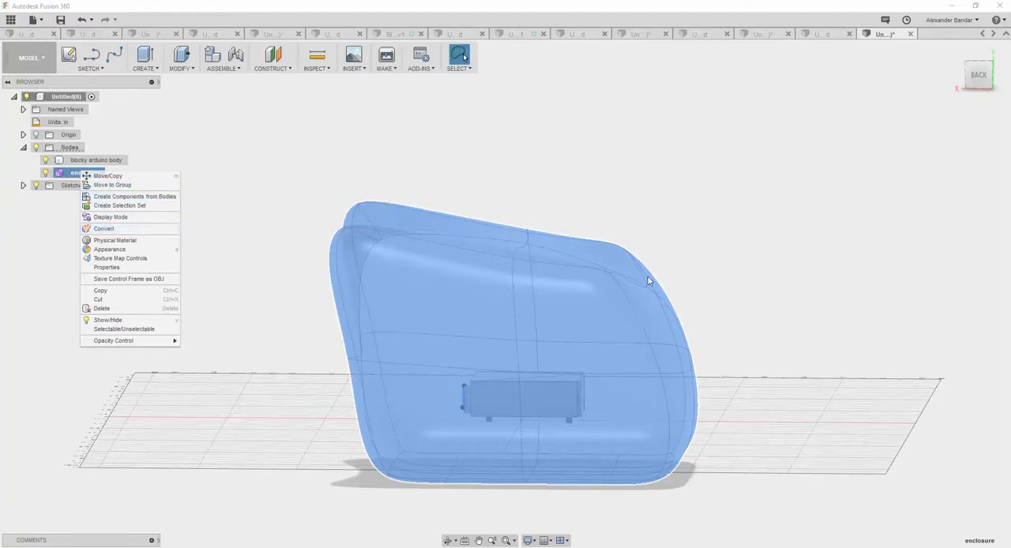
pyautogui.click(111, 230)
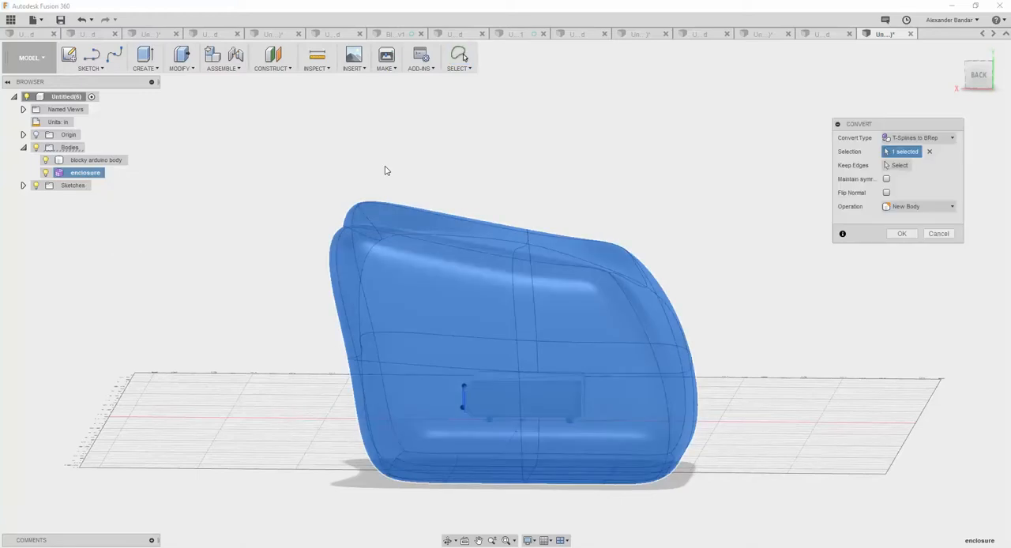
pyautogui.click(952, 139)
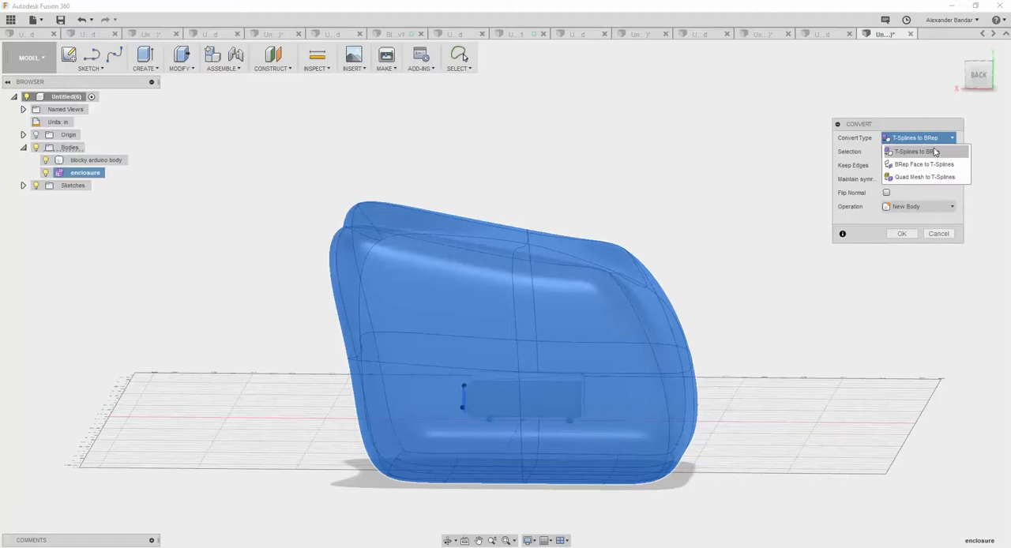
pyautogui.click(934, 152)
pyautogui.click(902, 234)
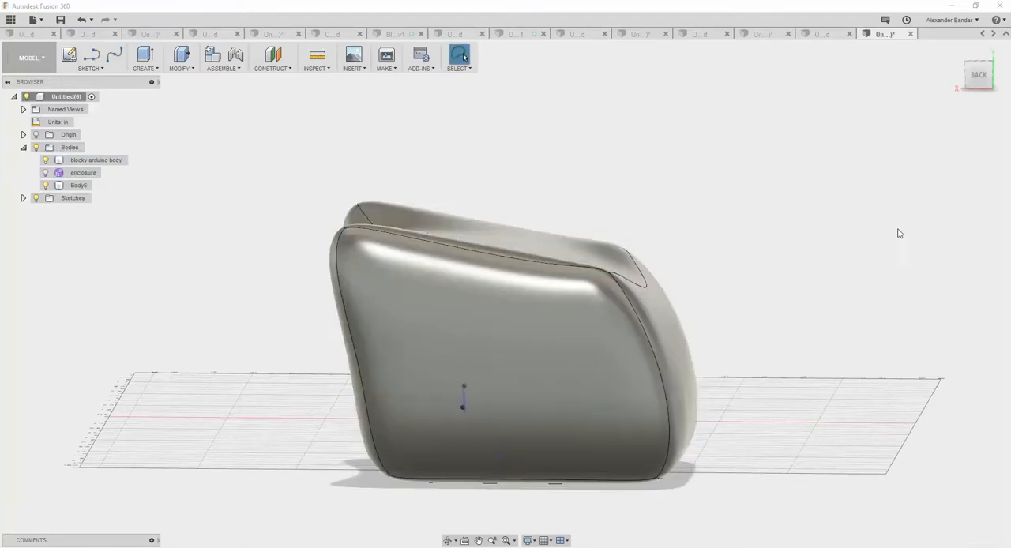
# Rename the converted solid body as enclosure brep.
pyautogui.keyDown('shift'); pyautogui.moveTo(645, 191); pyautogui.dragTo(612, 198, button='middle'); pyautogui.keyUp('shift')
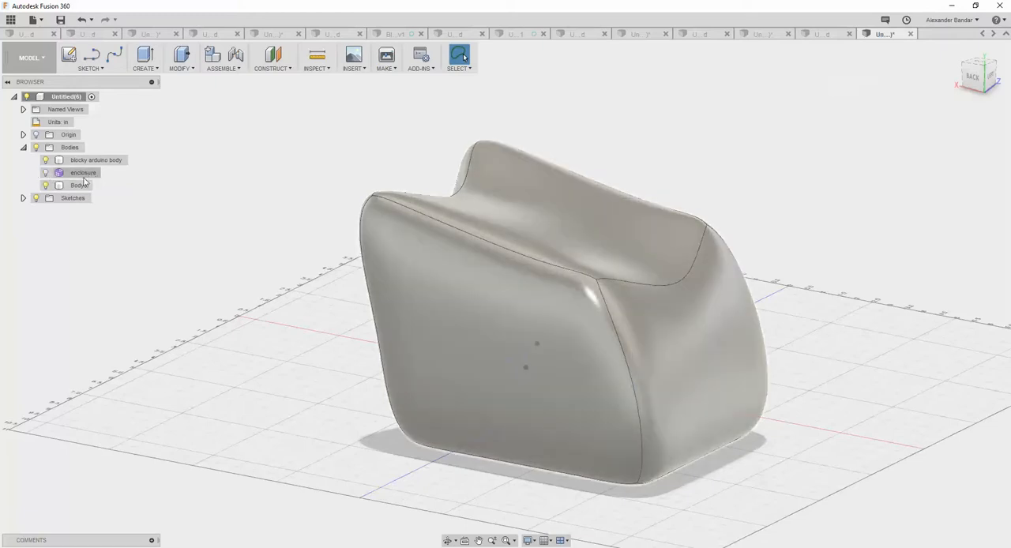
pyautogui.doubleClick(80, 185)
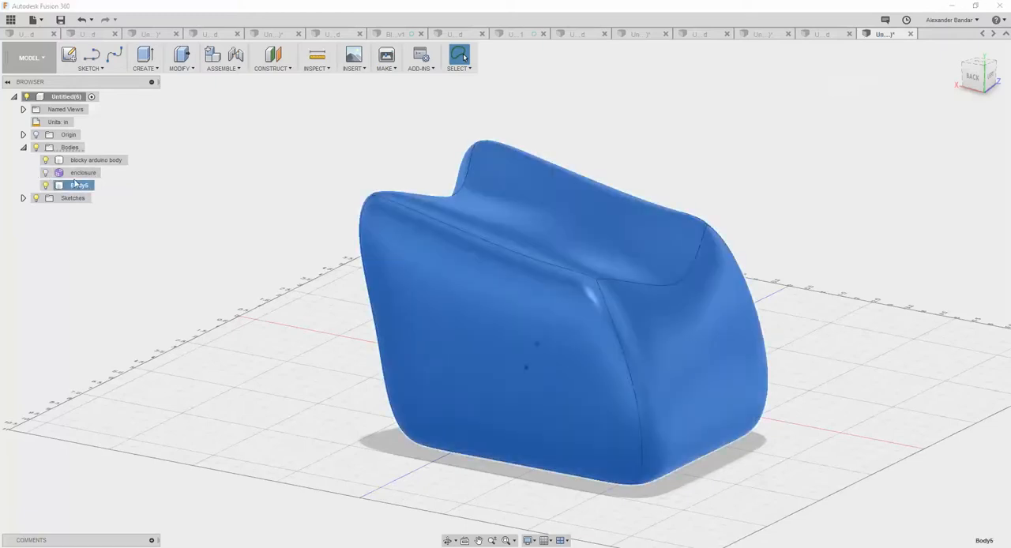
pyautogui.press('e')
pyautogui.press('l')
pyautogui.press('Escape')
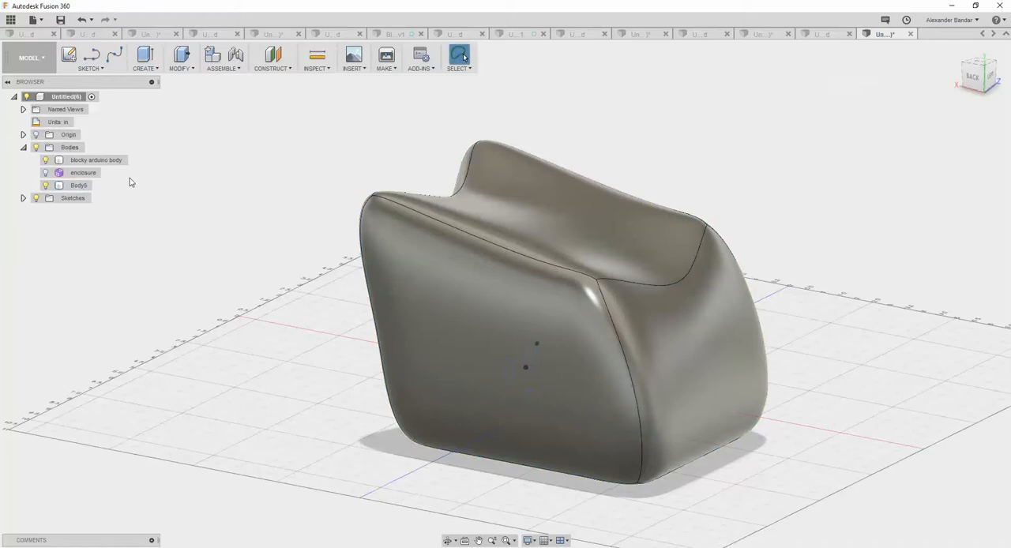
pyautogui.click(75, 186)
pyautogui.doubleClick(79, 185)
pyautogui.write('enclosure brep')
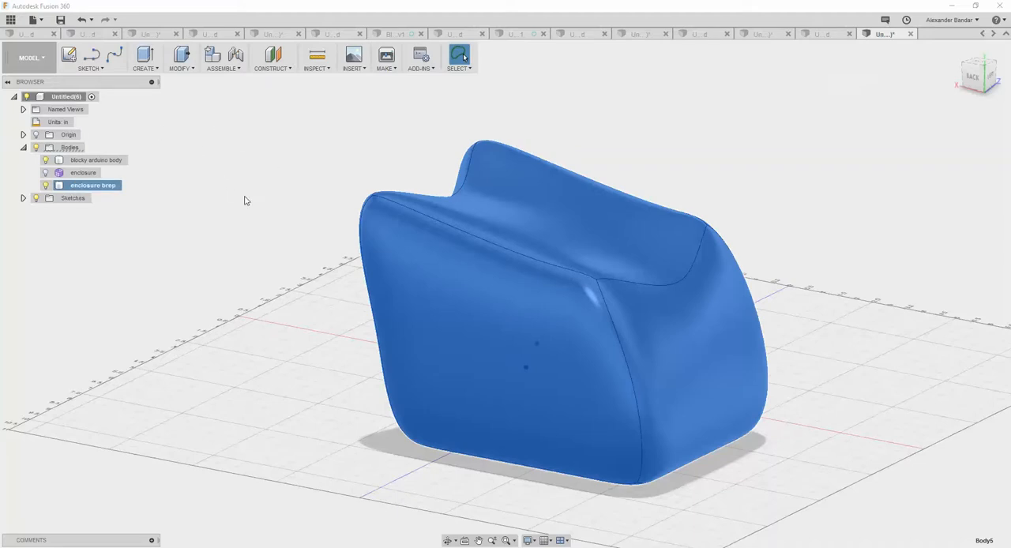
# Shell the whole enclosure brep body toward the outside with a thickness of 0.125 in.
pyautogui.keyDown('shift'); pyautogui.moveTo(249, 206); pyautogui.dragTo(234, 172, button='middle'); pyautogui.keyUp('shift')
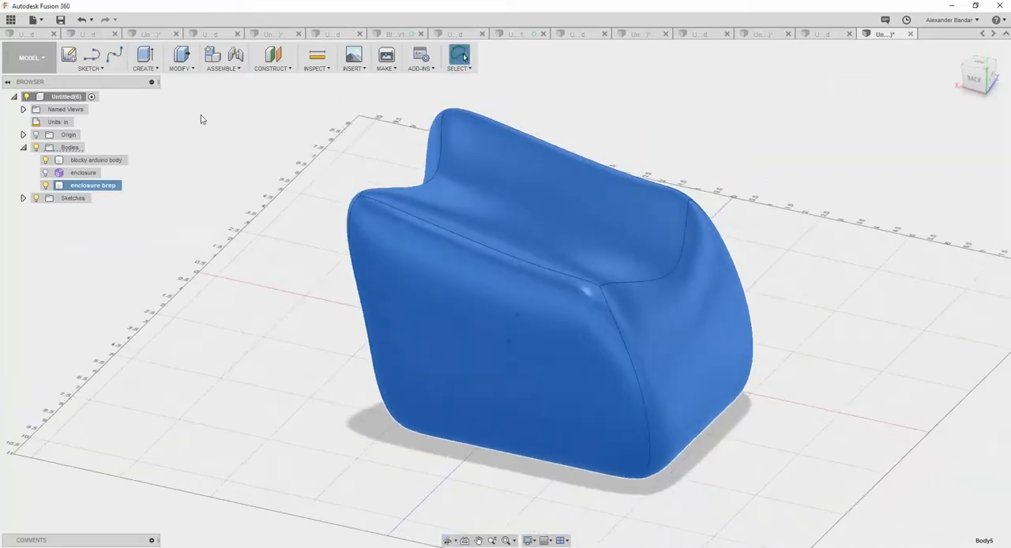
pyautogui.click(192, 70)
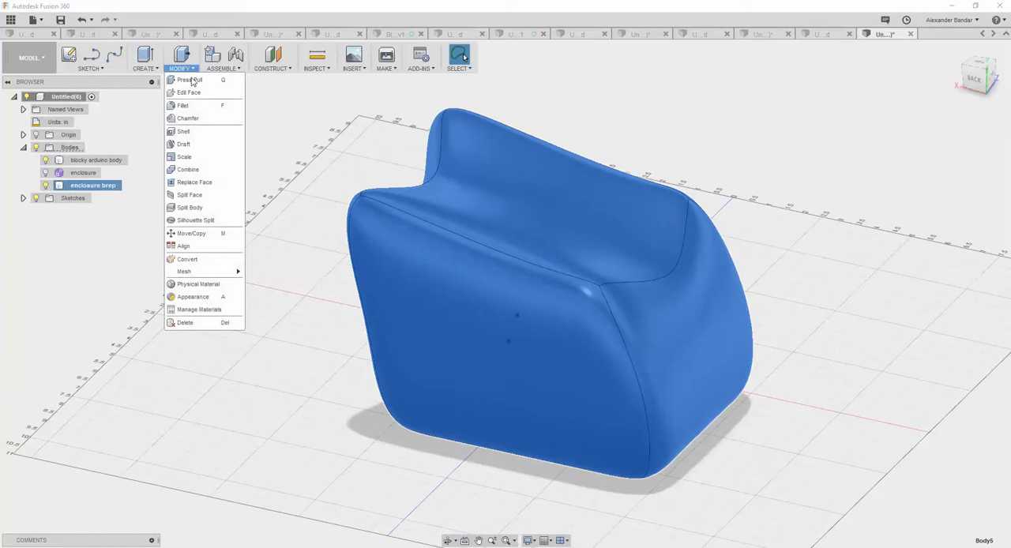
pyautogui.click(199, 131)
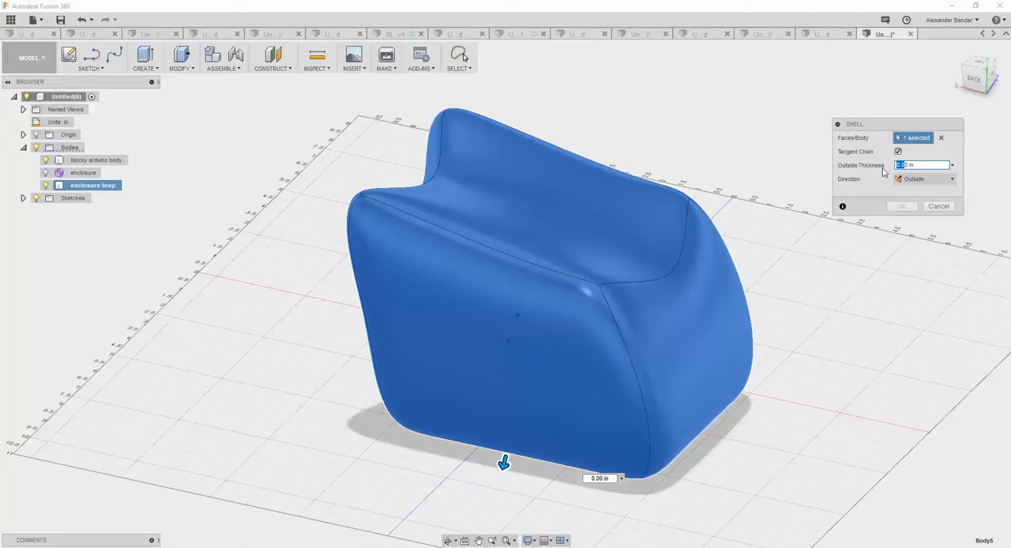
pyautogui.write('3')
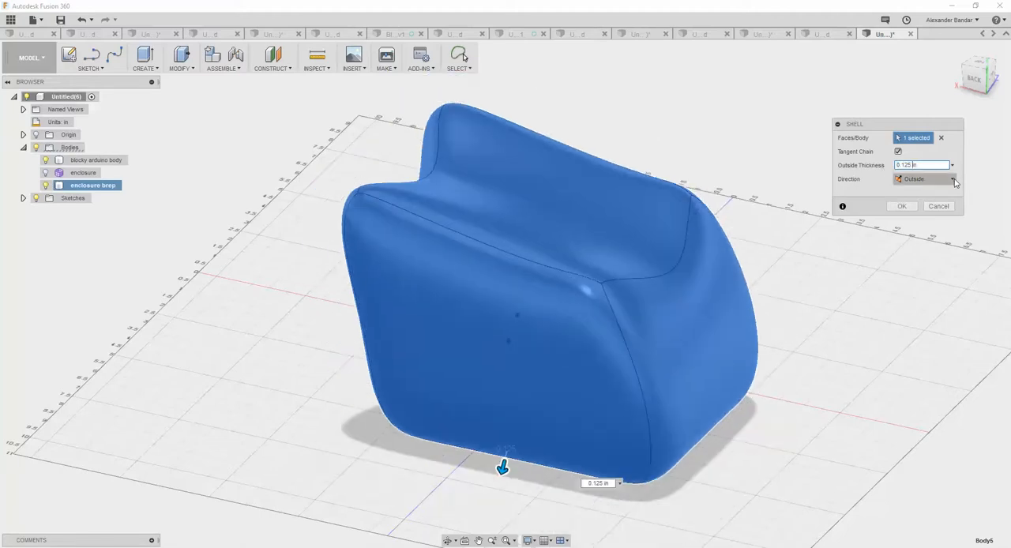
pyautogui.click(902, 206)
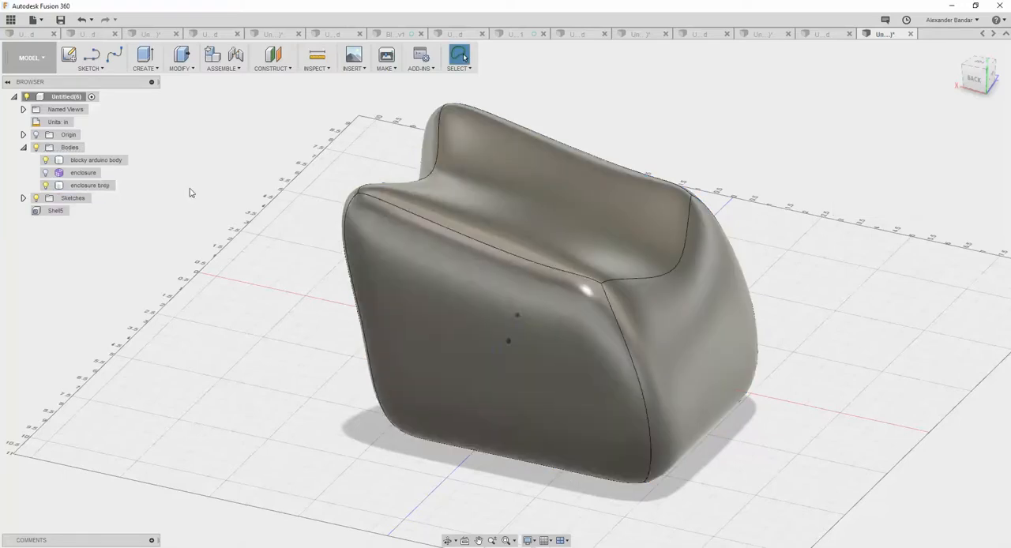
# Reduce the opacity of the enclosure brep body to make it see-through.
pyautogui.rightClick(79, 186)
pyautogui.moveTo(143, 374)
pyautogui.click(219, 421)
# Examine the shelled enclosure's walls and the Arduino body's position inside it from several angles.
pyautogui.keyDown('shift'); pyautogui.moveTo(294, 308); pyautogui.dragTo(372, 298, button='middle'); pyautogui.keyUp('shift')
pyautogui.scroll(-3, 375, 313)
pyautogui.scroll(9, 365, 304)
pyautogui.moveTo(398, 341)
pyautogui.keyDown('shift'); pyautogui.mouseDown(button='middle')
pyautogui.moveTo(431, 320)
pyautogui.moveTo(410, 336)
pyautogui.mouseUp(button='middle'); pyautogui.keyUp('shift')
pyautogui.scroll(-4, 411, 334)
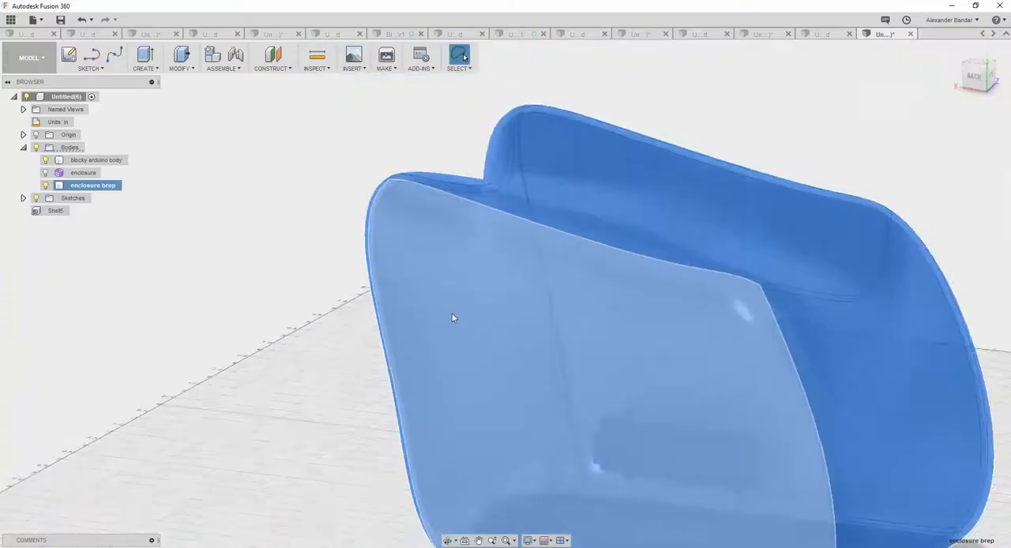
pyautogui.scroll(-4, 446, 315)
pyautogui.moveTo(847, 300)
pyautogui.keyDown('shift'); pyautogui.mouseDown(button='middle')
pyautogui.moveTo(738, 308)
pyautogui.moveTo(608, 293)
pyautogui.moveTo(828, 300)
pyautogui.moveTo(860, 275)
pyautogui.moveTo(862, 291)
pyautogui.moveTo(860, 277)
pyautogui.moveTo(846, 298)
pyautogui.mouseUp(button='middle'); pyautogui.keyUp('shift')
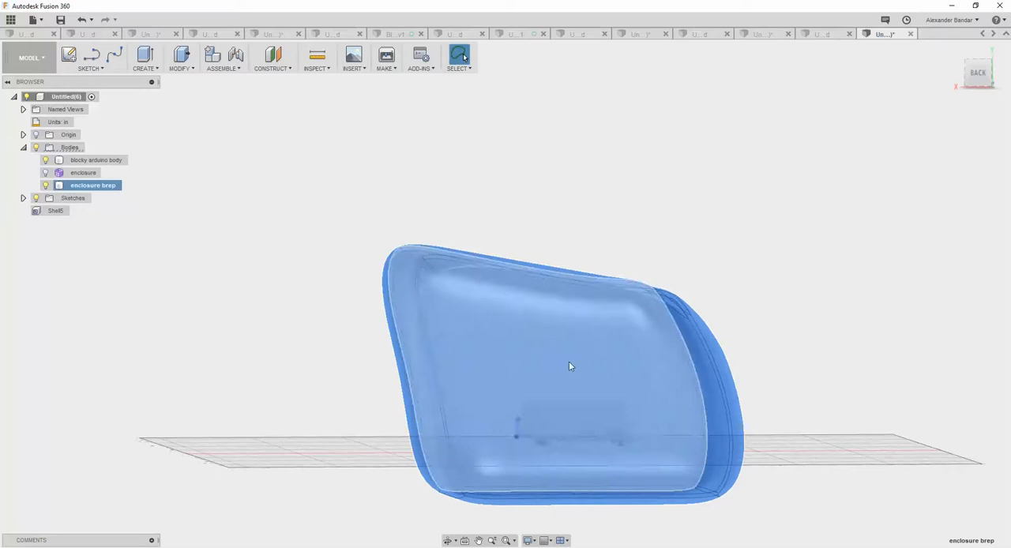
pyautogui.keyDown('shift'); pyautogui.moveTo(621, 431); pyautogui.dragTo(598, 411, button='middle'); pyautogui.keyUp('shift')
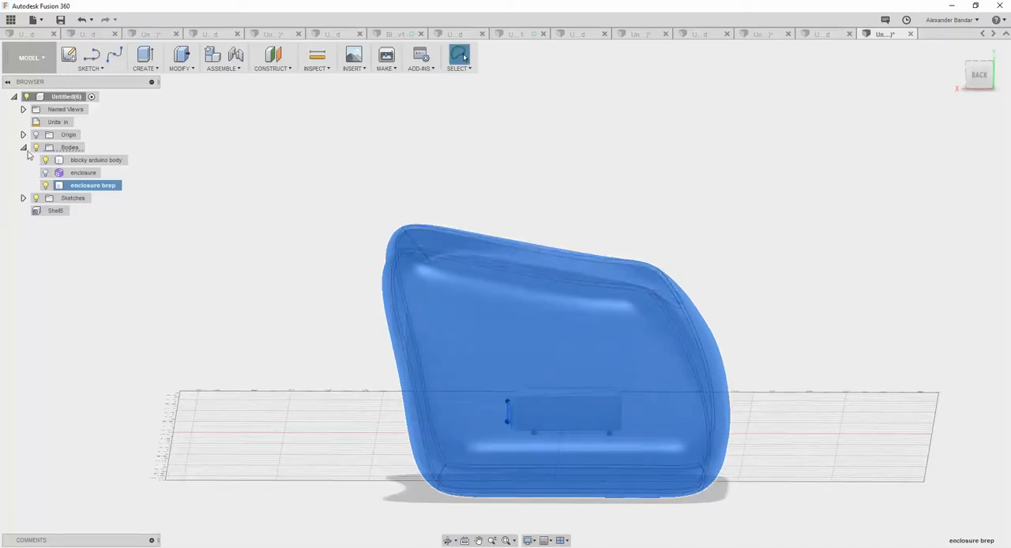
# Highlight the blocky arduino body, the mounting hole sketch and the usb and power sketch to check their placement inside the enclosure.
pyautogui.click(23, 198)
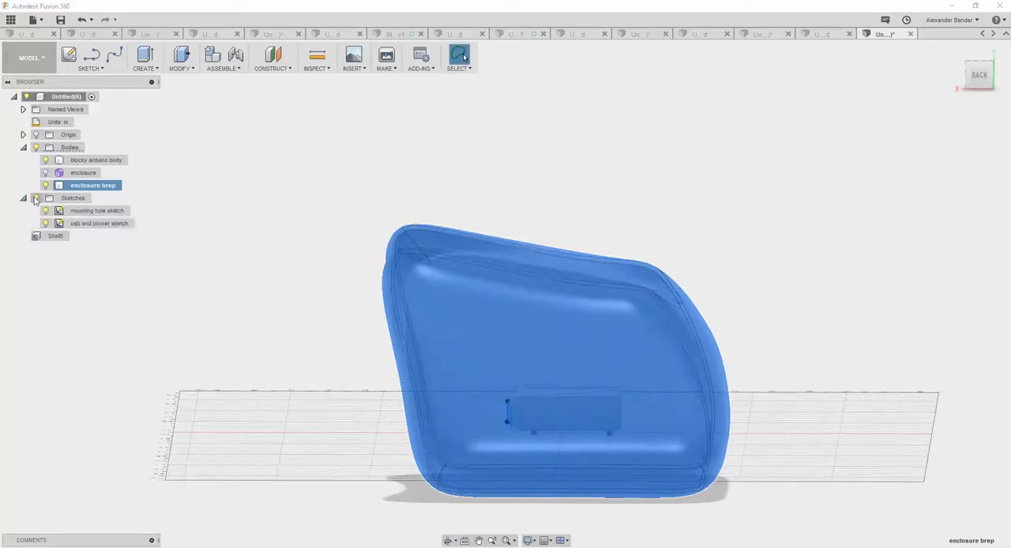
pyautogui.click(76, 160)
pyautogui.keyDown('ctrl'); pyautogui.click(118, 211); pyautogui.keyUp('ctrl')
pyautogui.keyDown('ctrl'); pyautogui.click(123, 224); pyautogui.keyUp('ctrl')
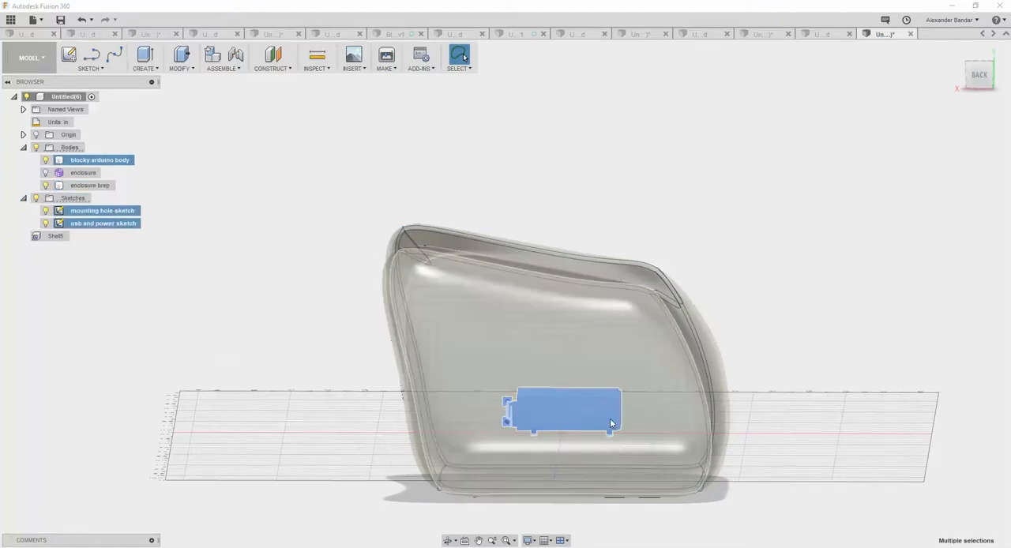
pyautogui.keyDown('ctrl'); pyautogui.click(544, 447); pyautogui.keyUp('ctrl')
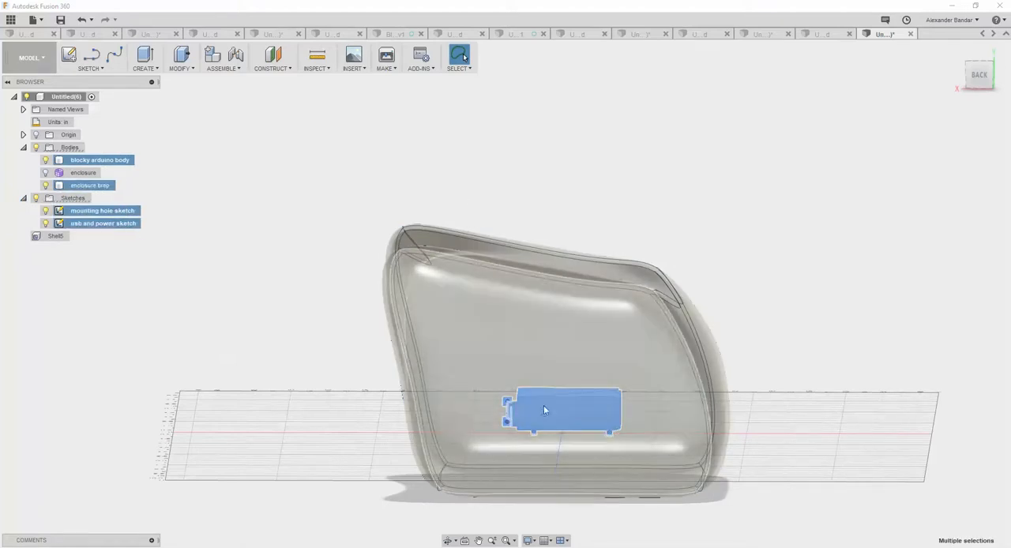
pyautogui.keyDown('shift'); pyautogui.moveTo(348, 357); pyautogui.dragTo(471, 418, button='middle'); pyautogui.keyUp('shift')
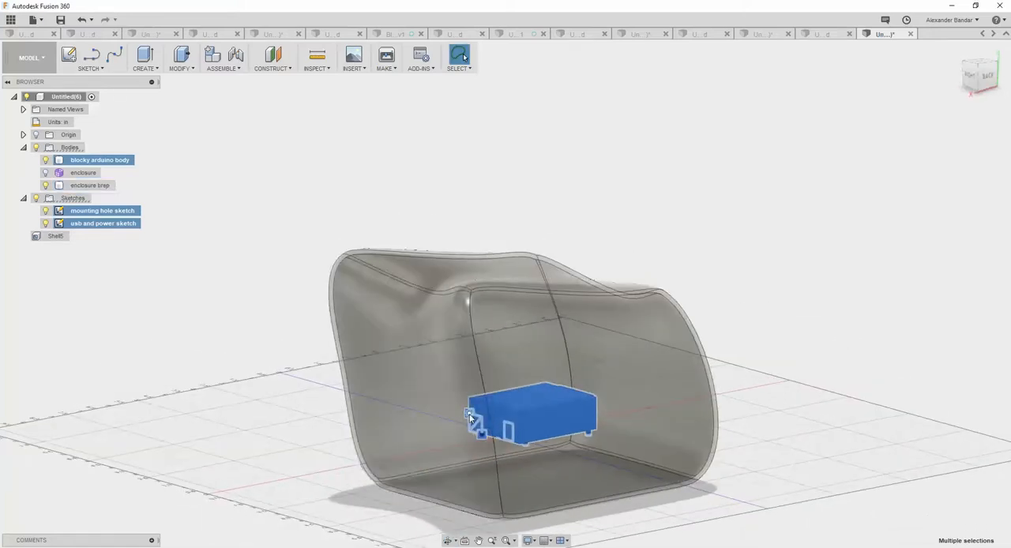
pyautogui.keyDown('shift'); pyautogui.moveTo(520, 285); pyautogui.dragTo(273, 337, button='middle'); pyautogui.keyUp('shift')
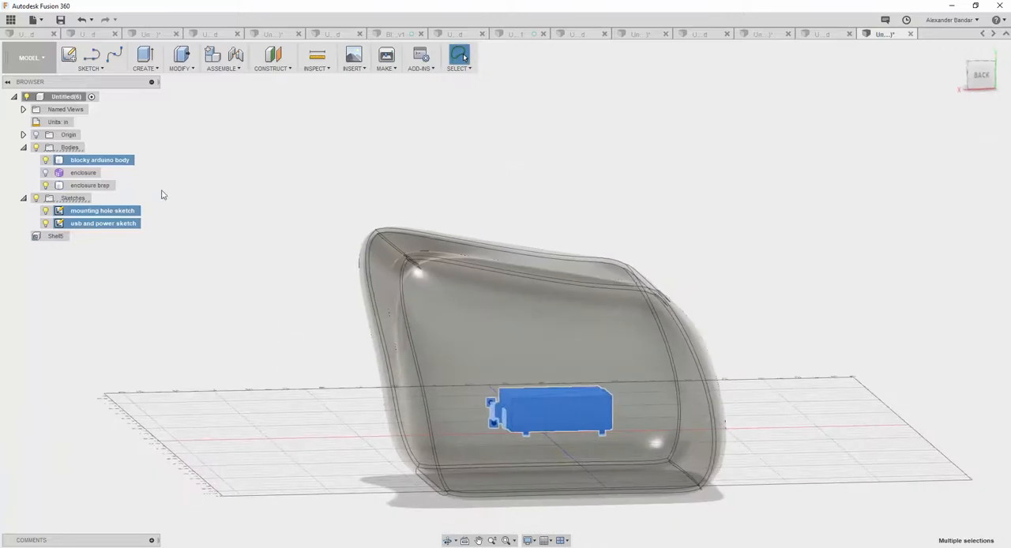
# Move the enclosure brep body up 1.50 in along Y toward the Arduino body's feet.
pyautogui.click(90, 185)
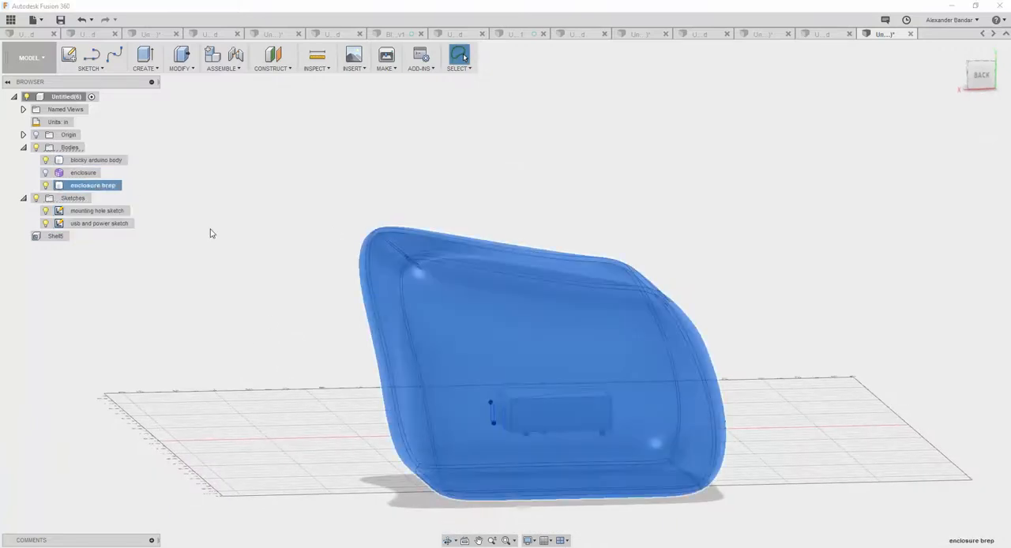
pyautogui.rightClick(227, 245)
pyautogui.press('Escape')
pyautogui.press('m')
pyautogui.moveTo(728, 472); pyautogui.dragTo(725, 416)
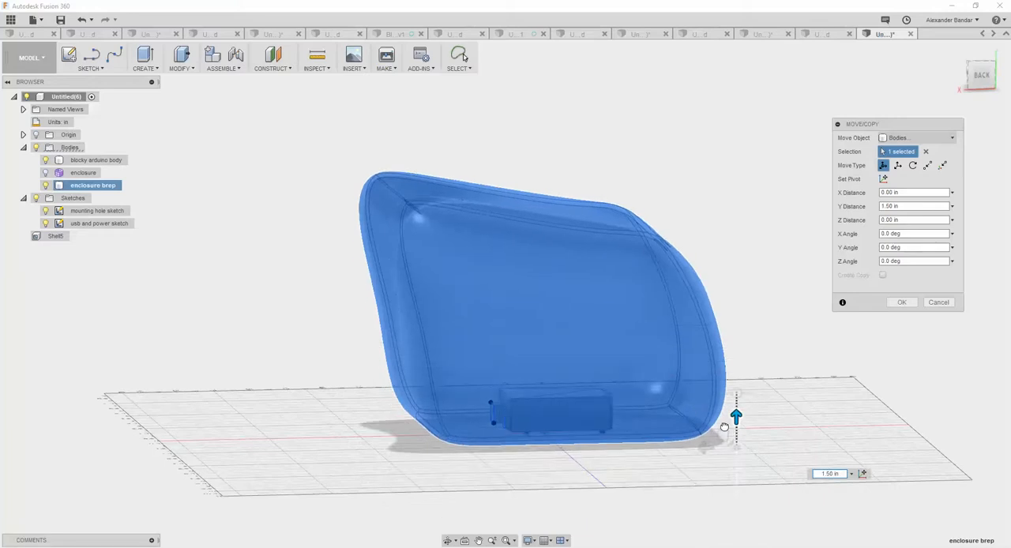
pyautogui.click(980, 75)
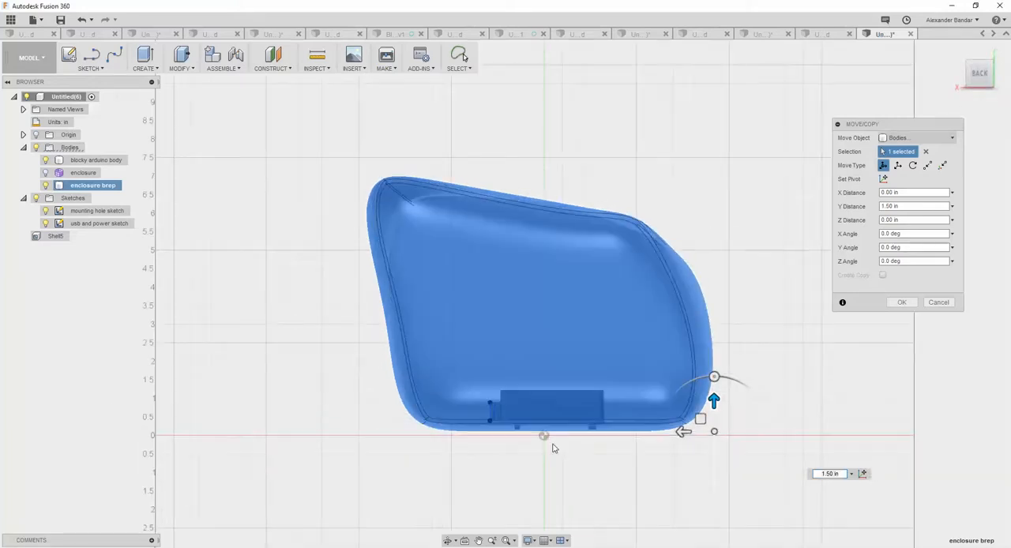
pyautogui.scroll(5, 551, 452)
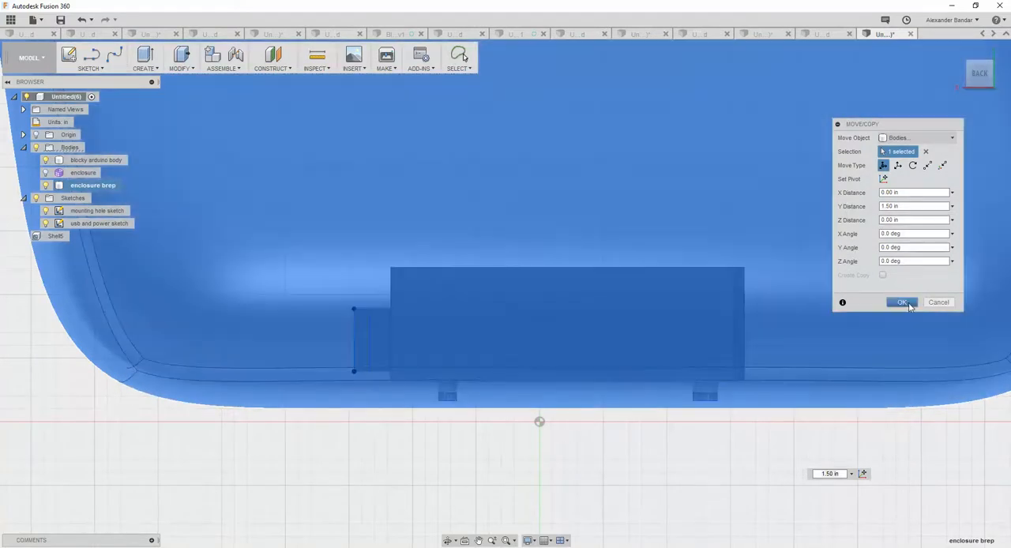
pyautogui.click(901, 301)
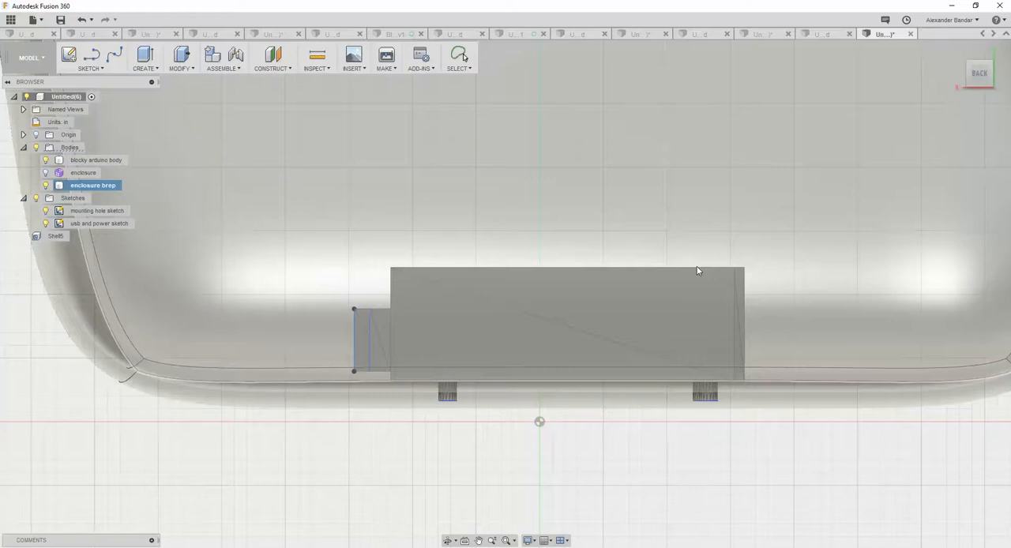
# Move the enclosure brep body -0.20 in along Y so its floor sits below the Arduino body's mounting feet.
pyautogui.keyDown('shift'); pyautogui.moveTo(573, 271); pyautogui.dragTo(609, 266, button='middle'); pyautogui.keyUp('shift')
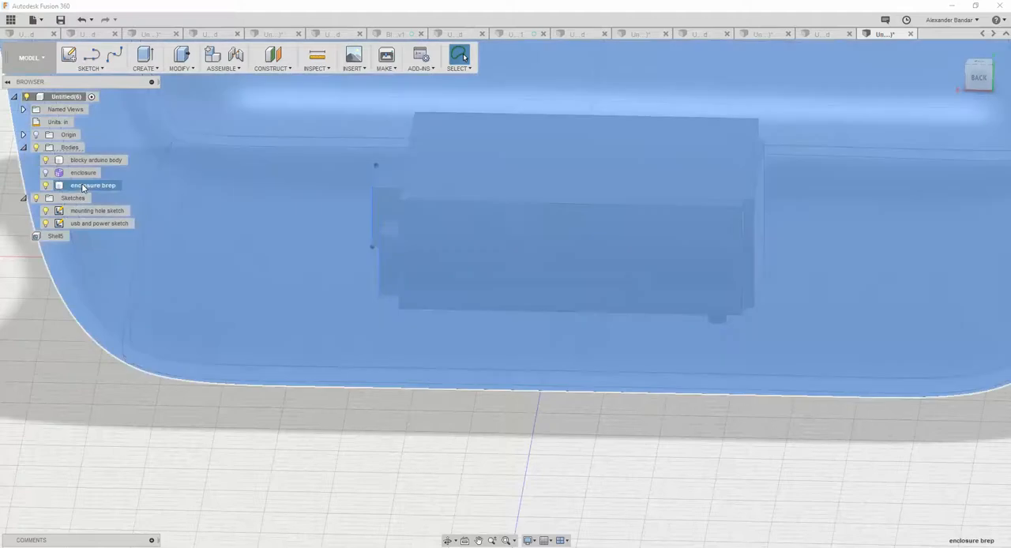
pyautogui.rightClick(86, 186)
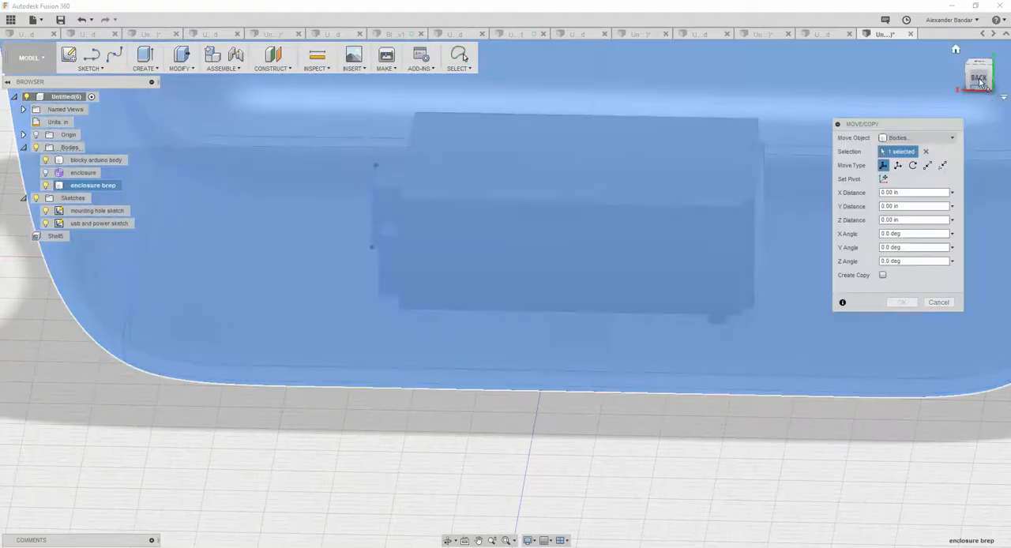
pyautogui.click(978, 78)
pyautogui.scroll(-10, 786, 243)
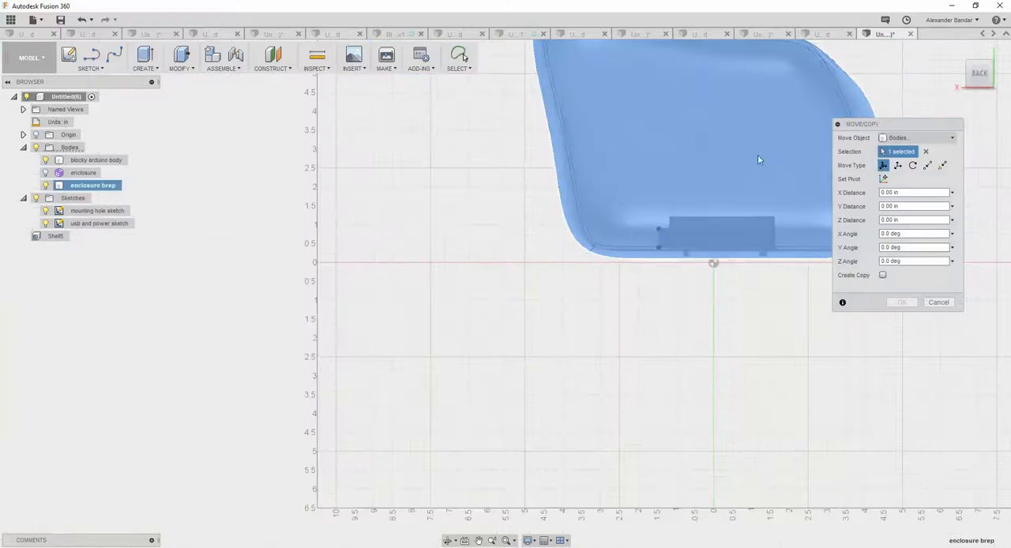
pyautogui.scroll(-5, 769, 128)
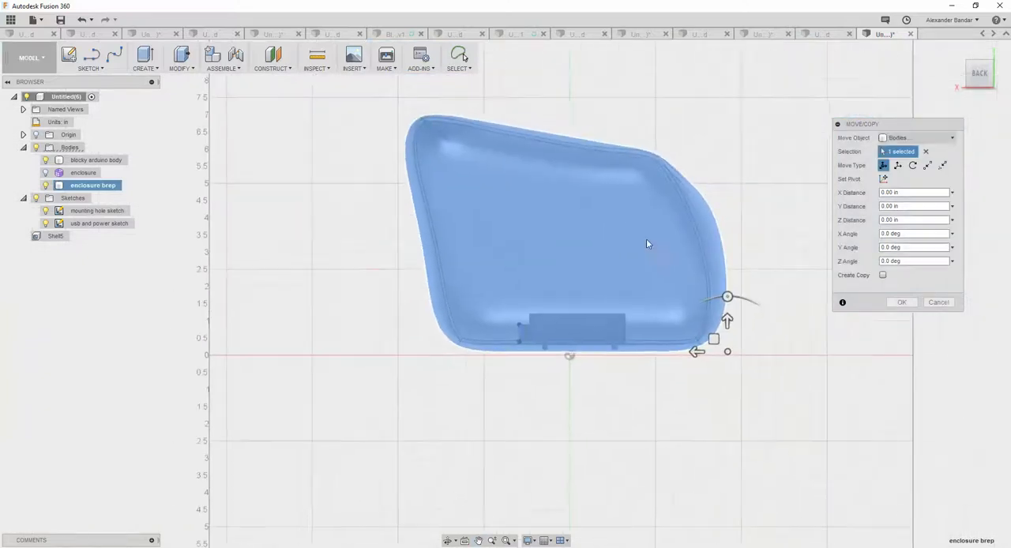
pyautogui.moveTo(726, 320)
pyautogui.mouseDown()
pyautogui.moveTo(726, 331)
pyautogui.moveTo(730, 322)
pyautogui.mouseUp()
pyautogui.scroll(5, 711, 320)
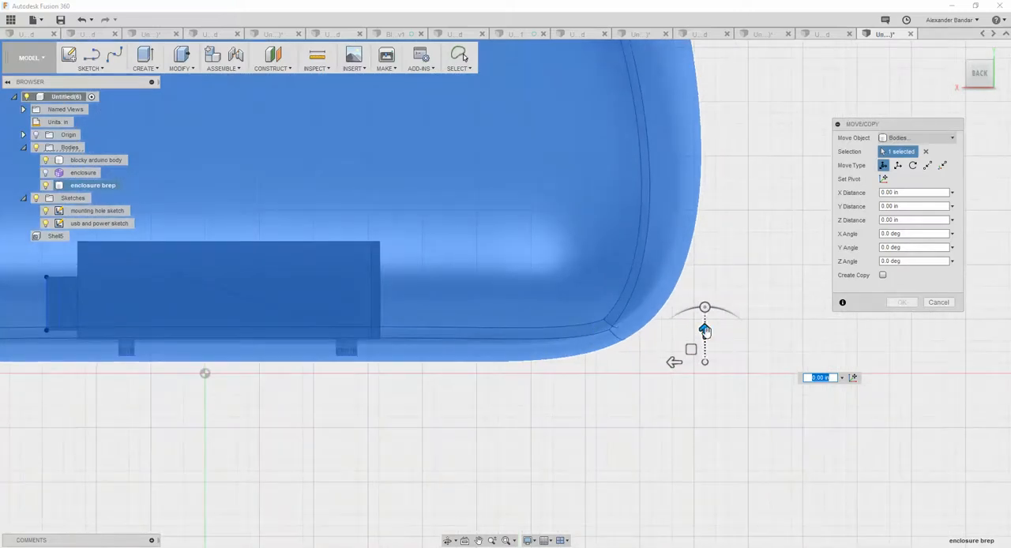
pyautogui.moveTo(705, 329); pyautogui.dragTo(704, 352)
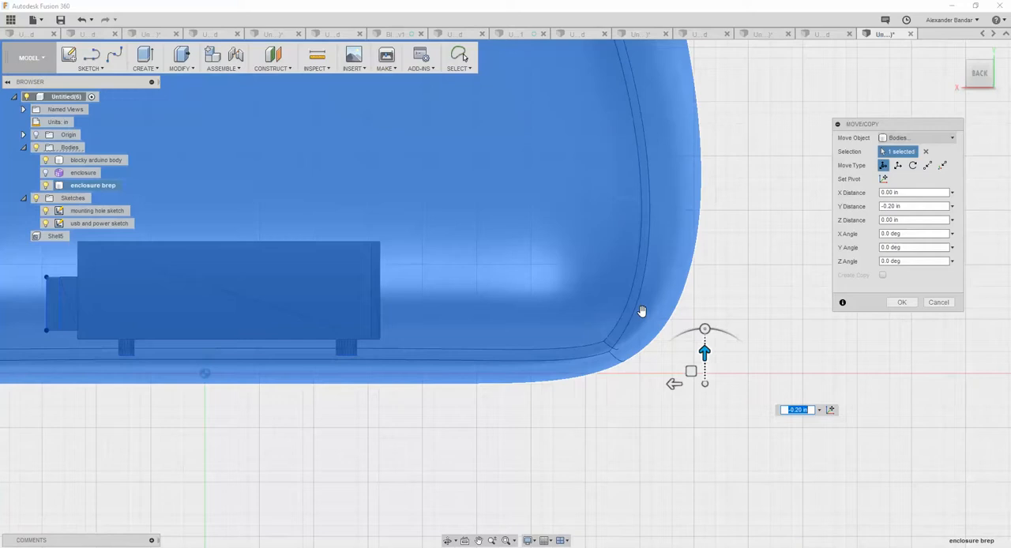
pyautogui.press('Return')
pyautogui.keyDown('shift'); pyautogui.moveTo(699, 247); pyautogui.dragTo(826, 259, button='middle'); pyautogui.keyUp('shift')
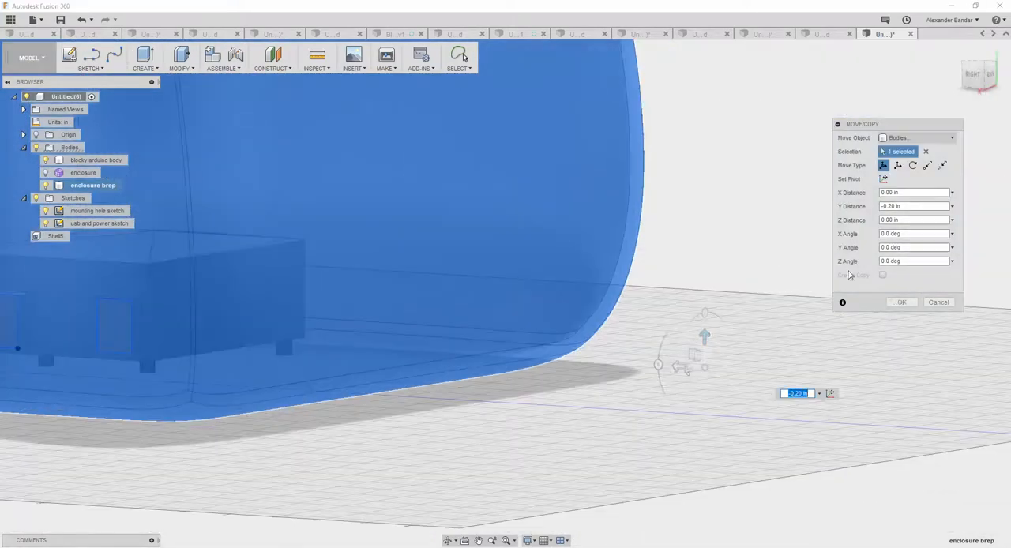
pyautogui.click(913, 303)
pyautogui.scroll(-3, 615, 314)
pyautogui.scroll(-2, 617, 313)
pyautogui.keyDown('shift'); pyautogui.moveTo(617, 313); pyautogui.dragTo(385, 278, button='middle'); pyautogui.keyUp('shift')
pyautogui.keyDown('shift'); pyautogui.moveTo(480, 262); pyautogui.dragTo(331, 251, button='middle'); pyautogui.keyUp('shift')
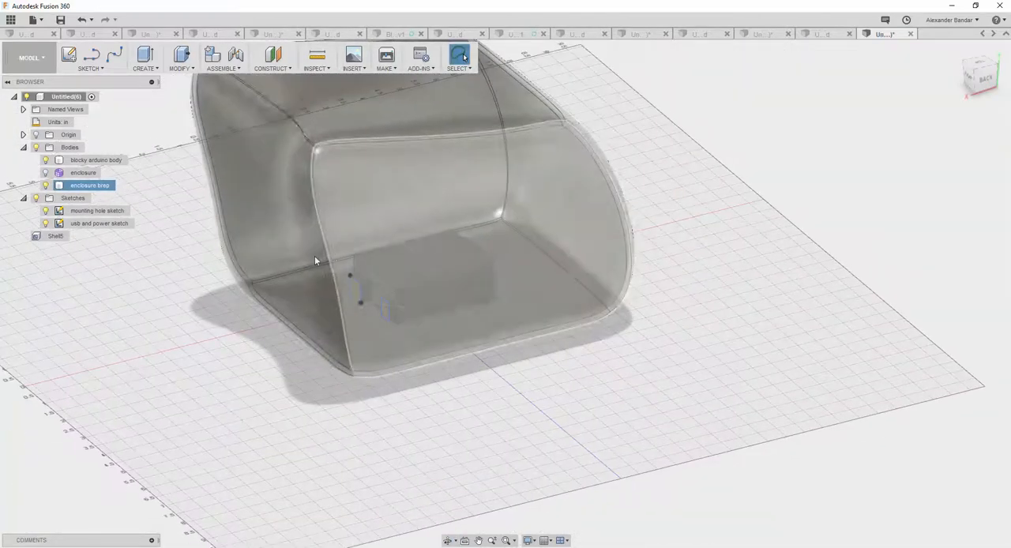
pyautogui.keyDown('shift'); pyautogui.moveTo(469, 253); pyautogui.dragTo(443, 250, button='middle'); pyautogui.keyUp('shift')
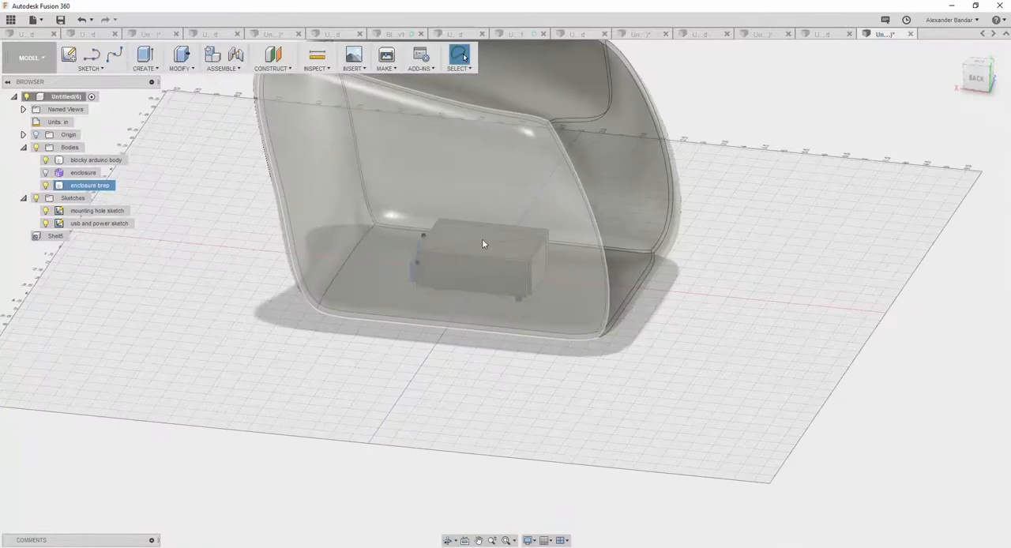
pyautogui.rightClick(334, 213)
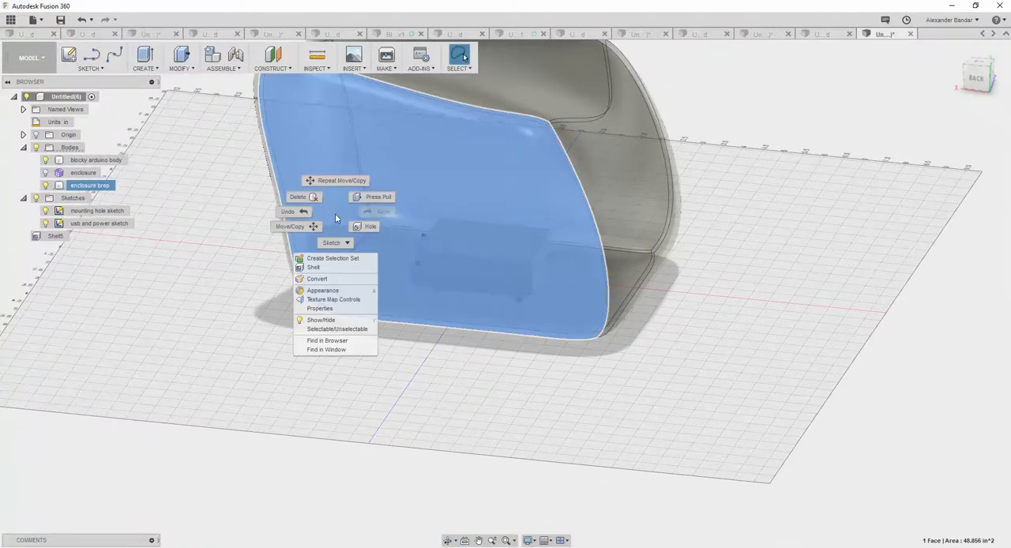
pyautogui.click(312, 227)
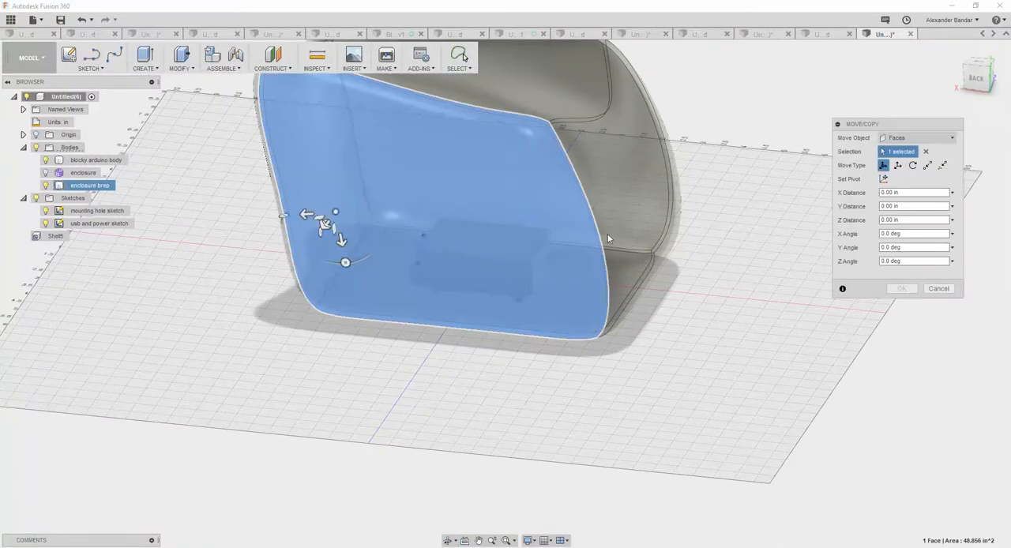
pyautogui.keyDown('shift'); pyautogui.moveTo(362, 338); pyautogui.dragTo(374, 329, button='middle'); pyautogui.keyUp('shift')
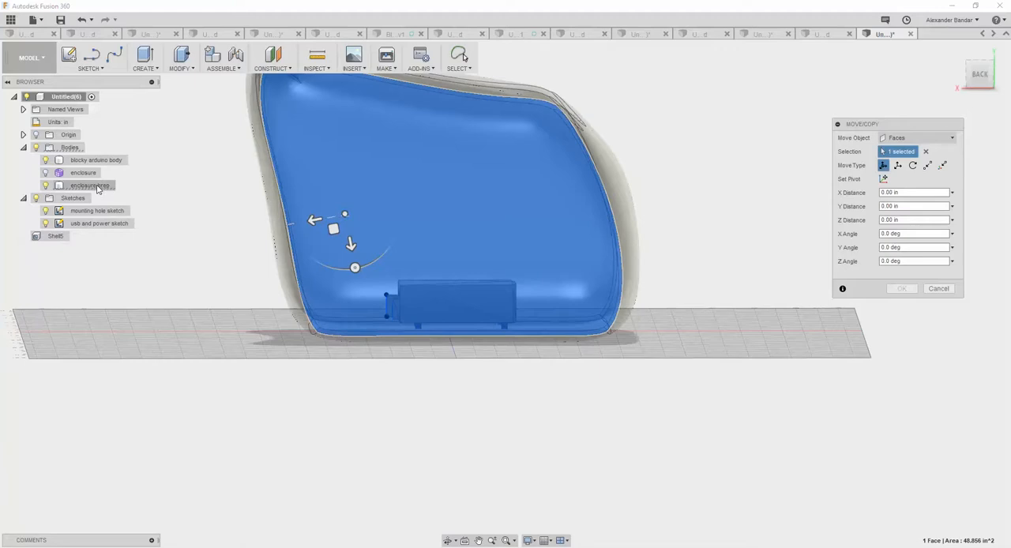
pyautogui.click(927, 291)
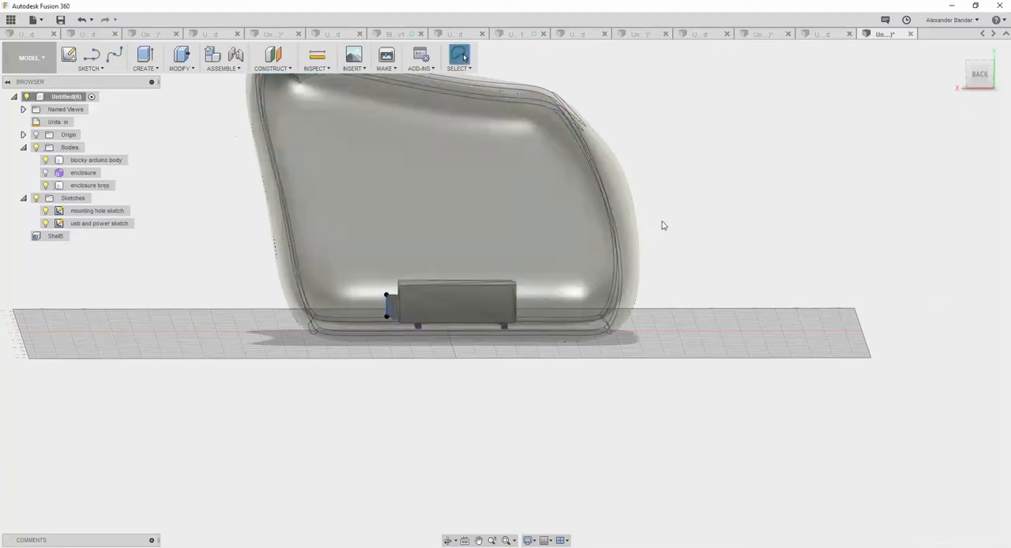
# Move the enclosure brep body -1.50 in along X to bring its side wall closer to the Arduino body's connectors.
pyautogui.click(101, 186)
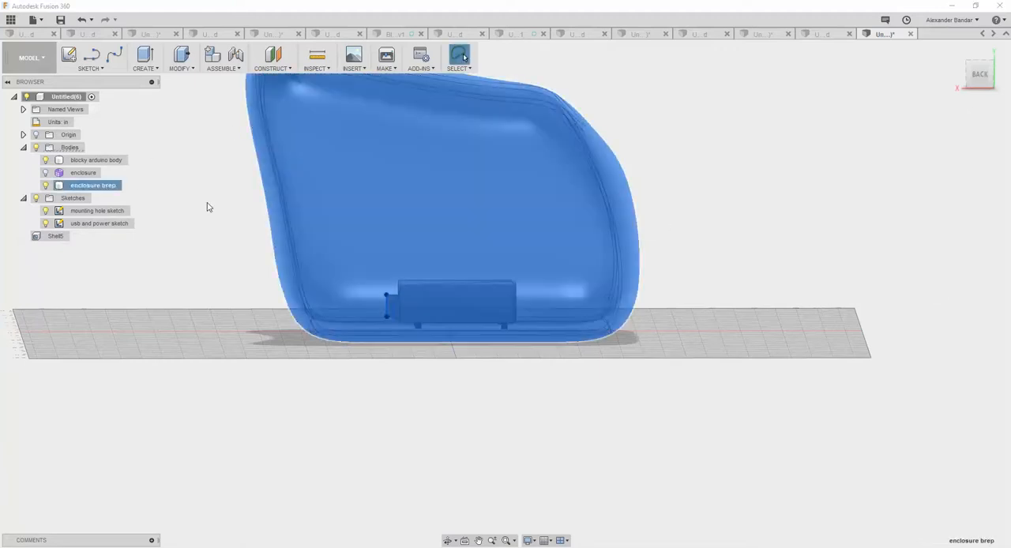
pyautogui.rightClick(208, 207)
pyautogui.click(166, 217)
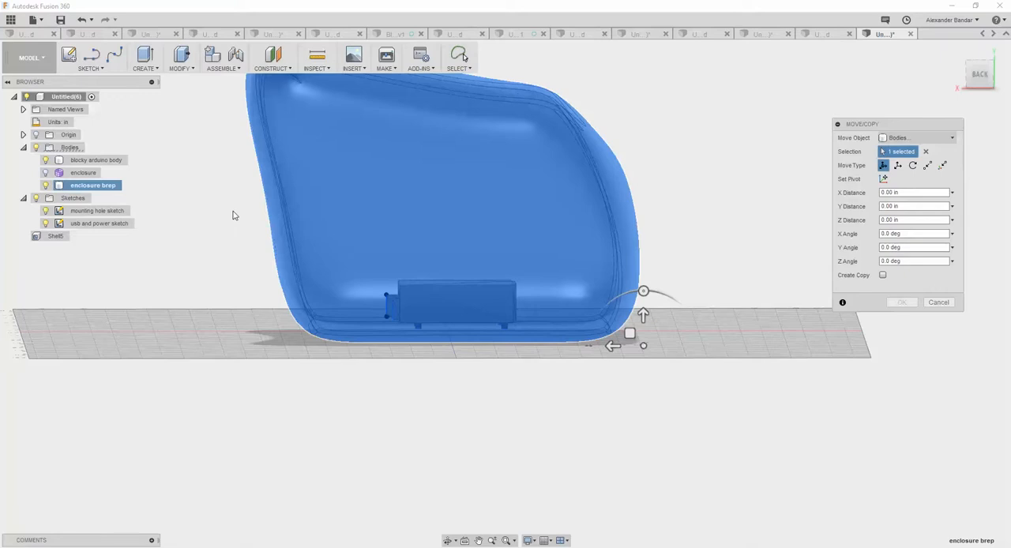
pyautogui.moveTo(613, 345); pyautogui.dragTo(673, 346)
pyautogui.scroll(-4, 323, 273)
pyautogui.scroll(9, 377, 327)
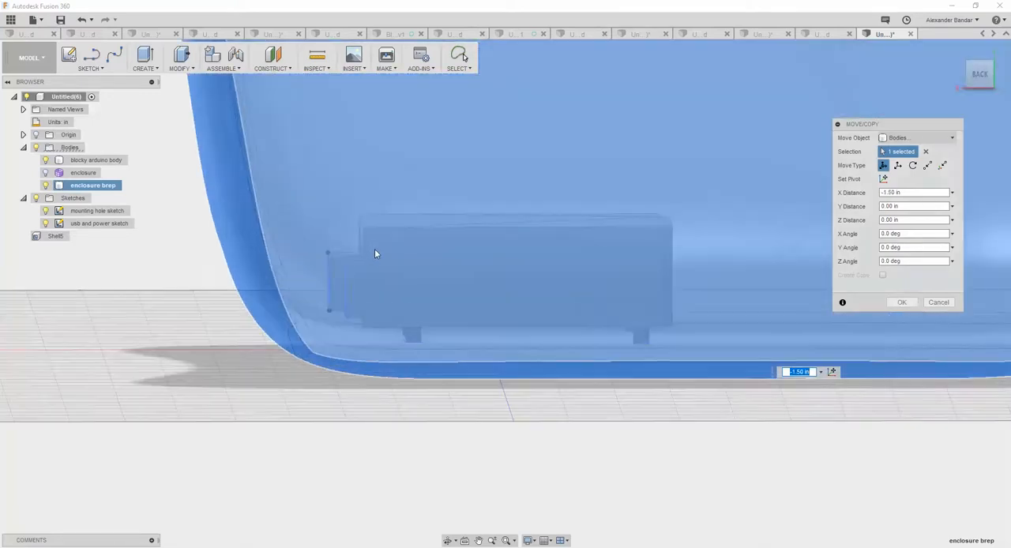
pyautogui.scroll(2, 375, 253)
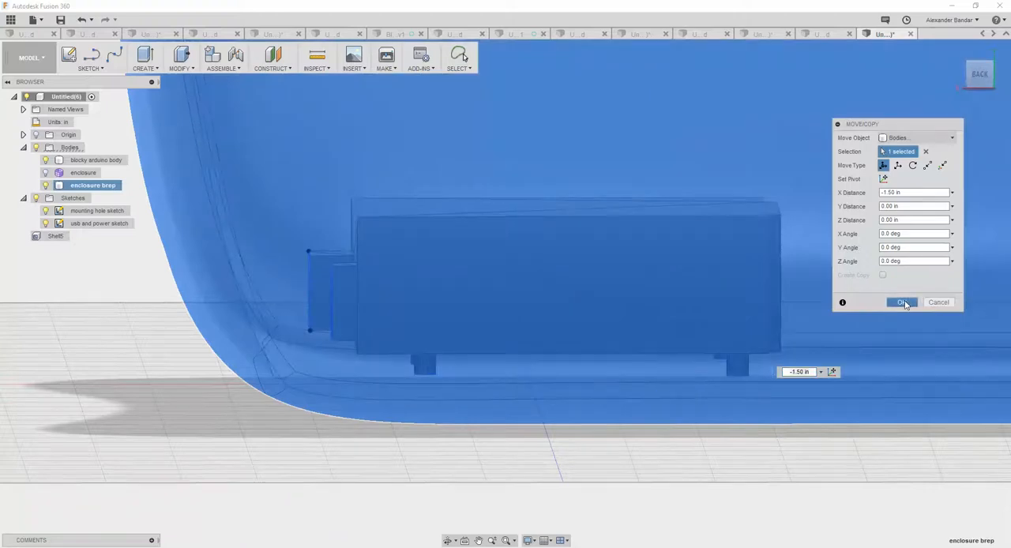
pyautogui.click(901, 301)
# Select both triangular end faces of the Arduino body's larger connector through the transparent enclosure wall.
pyautogui.scroll(-1, 637, 374)
pyautogui.scroll(-5, 634, 355)
pyautogui.keyDown('shift'); pyautogui.moveTo(583, 319); pyautogui.dragTo(659, 315, button='middle'); pyautogui.keyUp('shift')
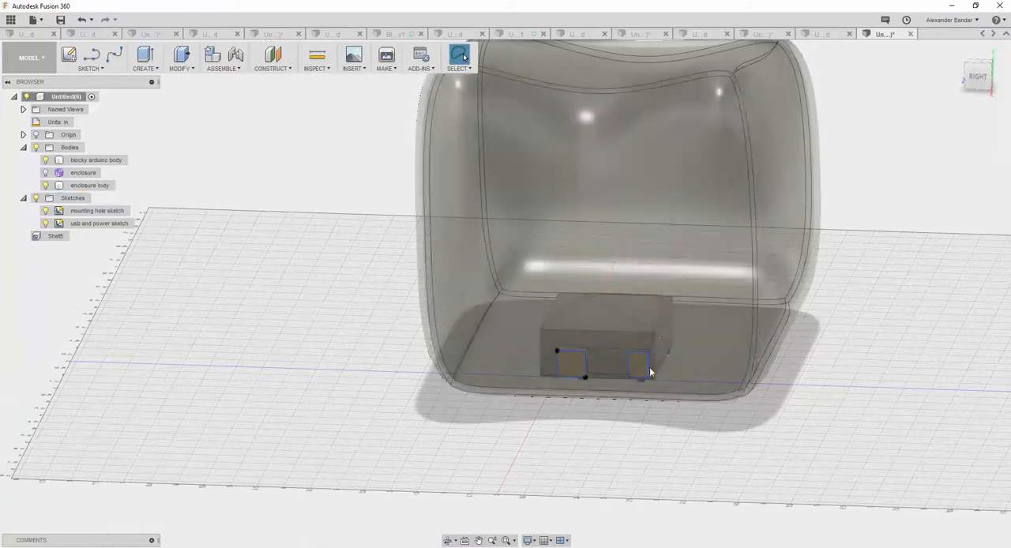
pyautogui.scroll(-2, 573, 393)
pyautogui.scroll(3, 578, 379)
pyautogui.click(579, 377)
pyautogui.scroll(5, 782, 349)
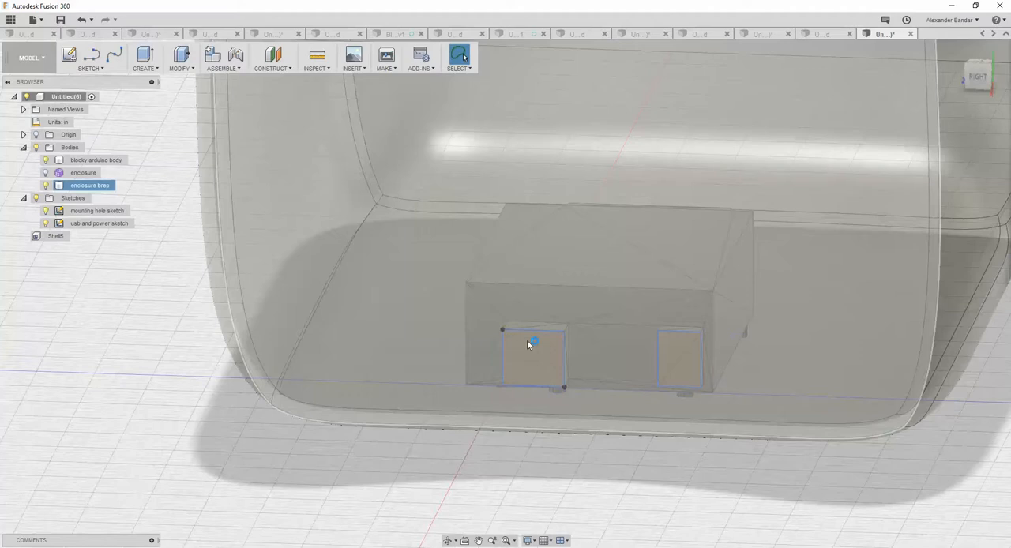
pyautogui.click(528, 345)
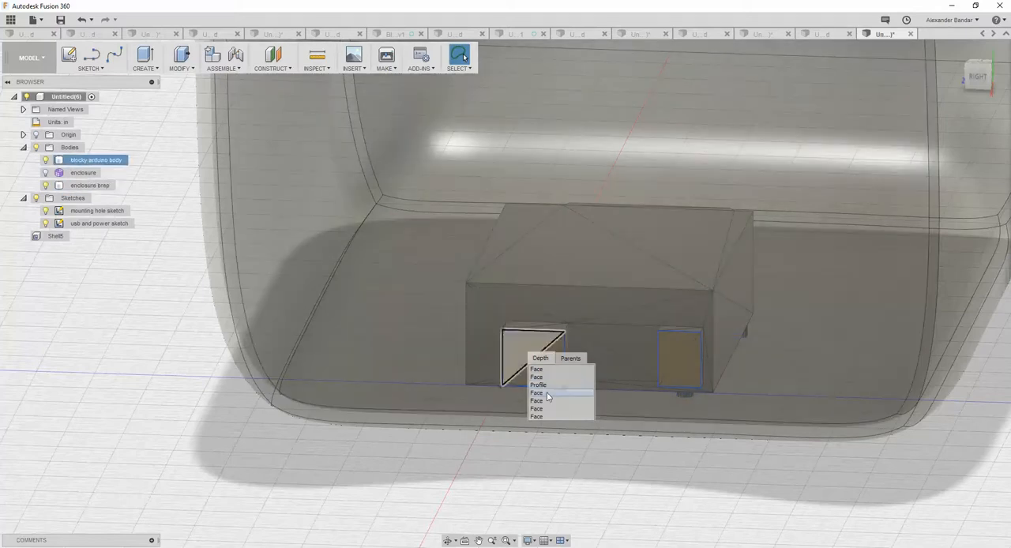
pyautogui.click(547, 394)
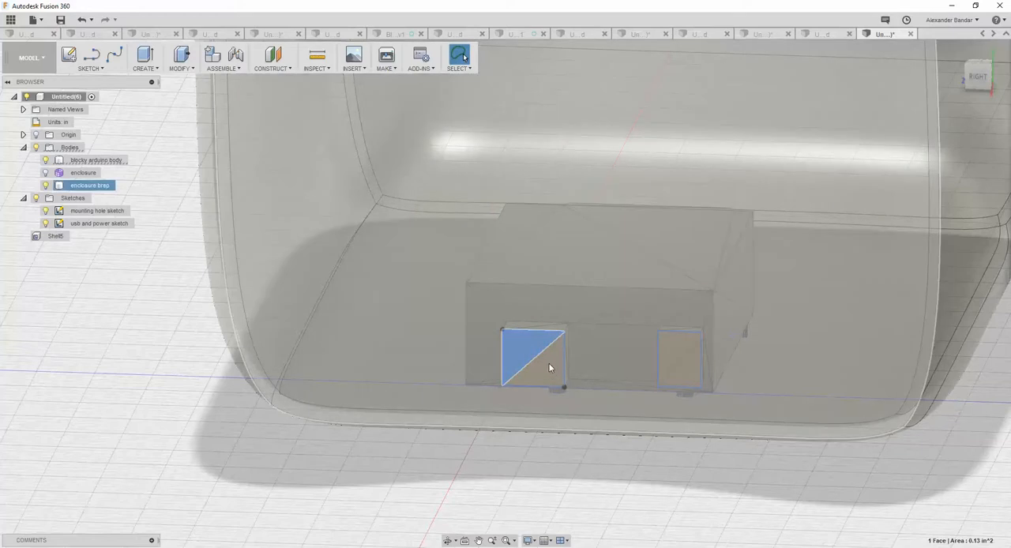
pyautogui.click(549, 364)
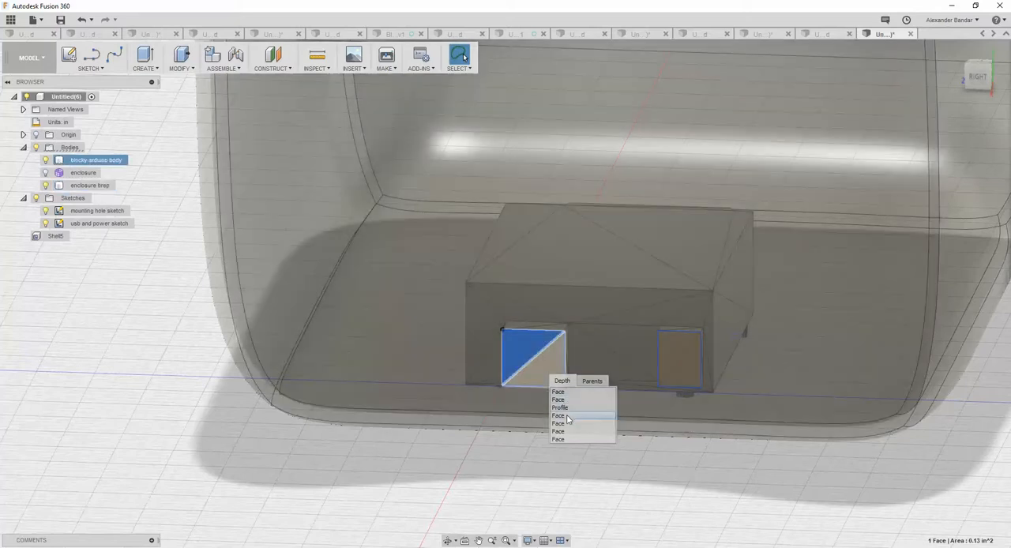
pyautogui.click(566, 416)
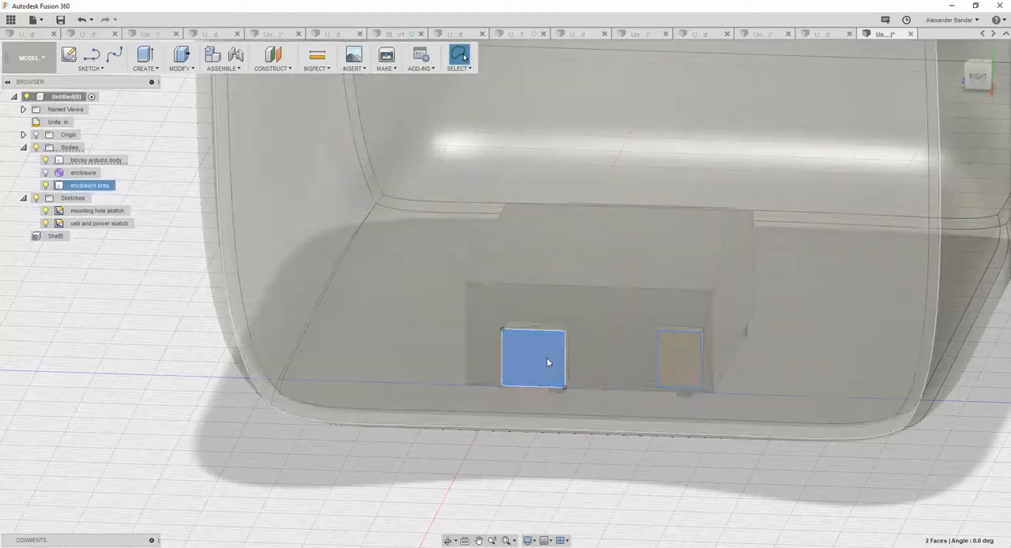
# Extrude the selected connector faces 2.30 in outward as a cut through the enclosure wall.
pyautogui.rightClick(546, 359)
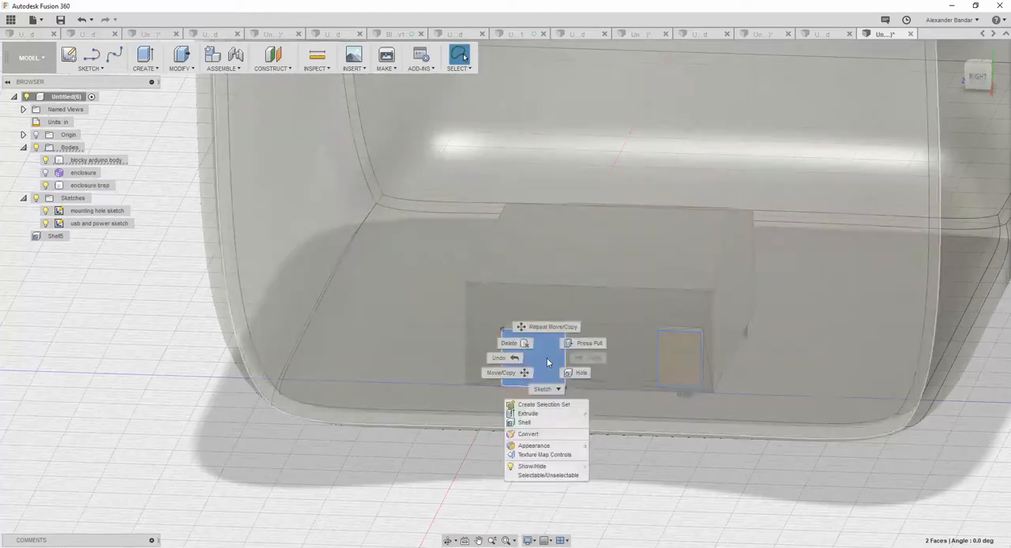
pyautogui.click(528, 413)
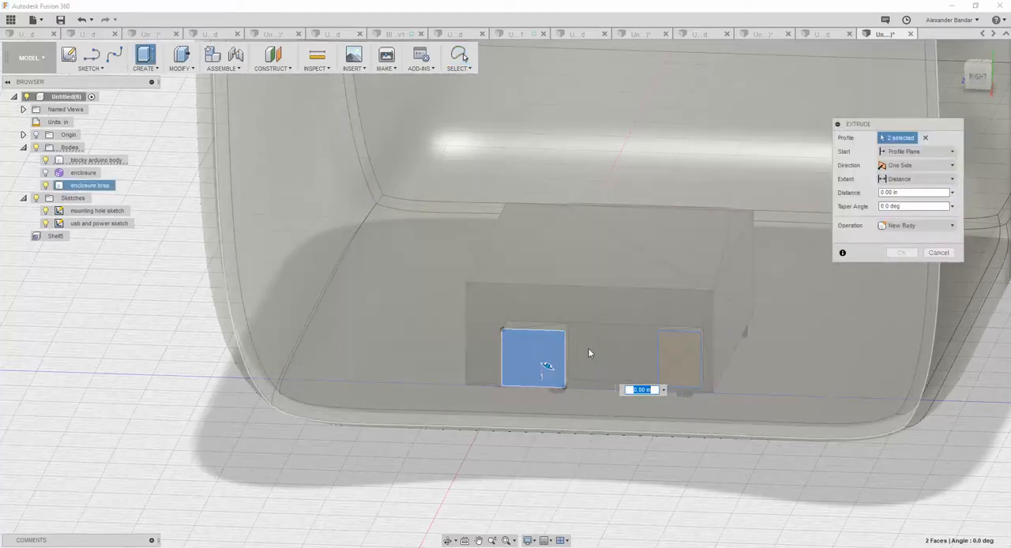
pyautogui.keyDown('shift'); pyautogui.moveTo(588, 348); pyautogui.dragTo(454, 348, button='middle'); pyautogui.keyUp('shift')
pyautogui.moveTo(454, 348); pyautogui.dragTo(344, 423)
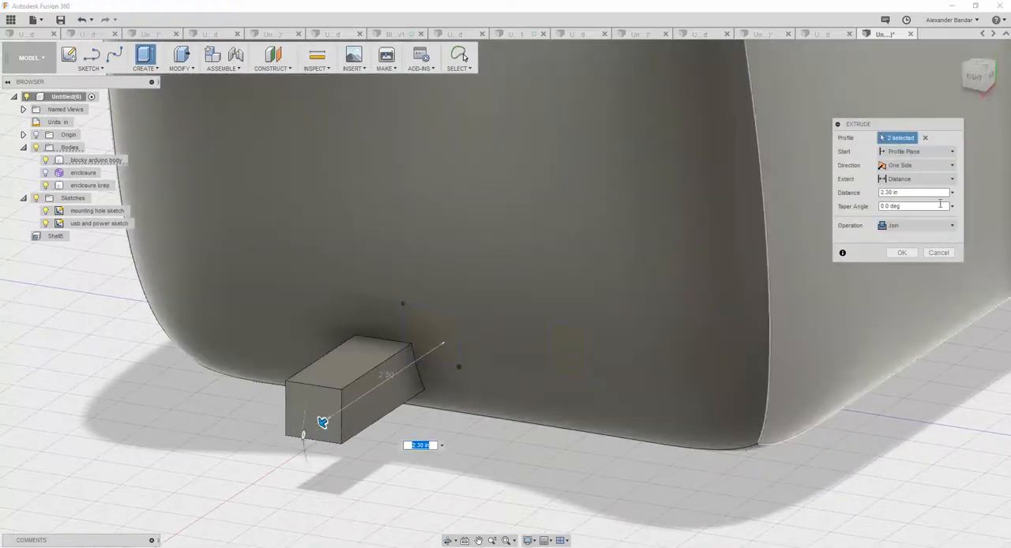
pyautogui.click(952, 226)
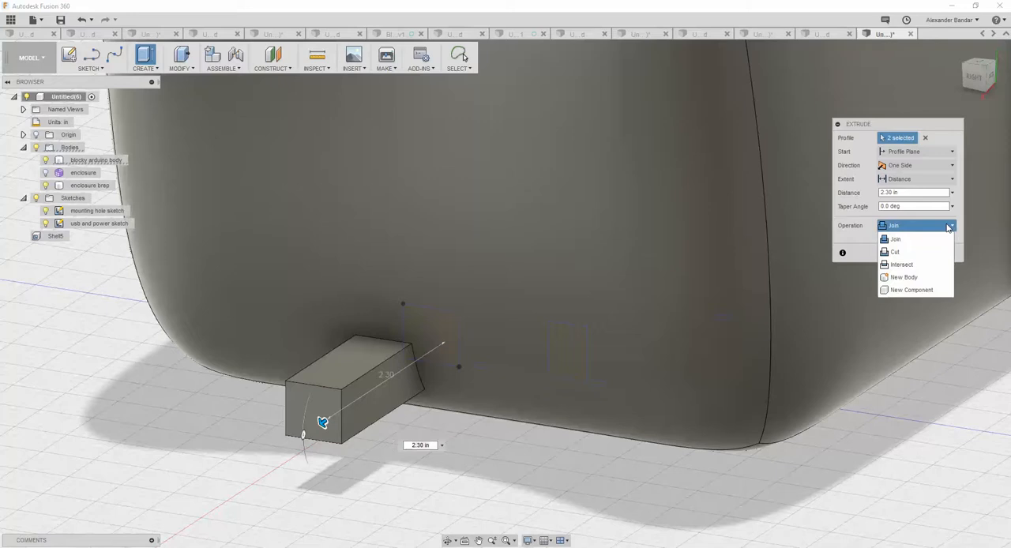
pyautogui.click(917, 249)
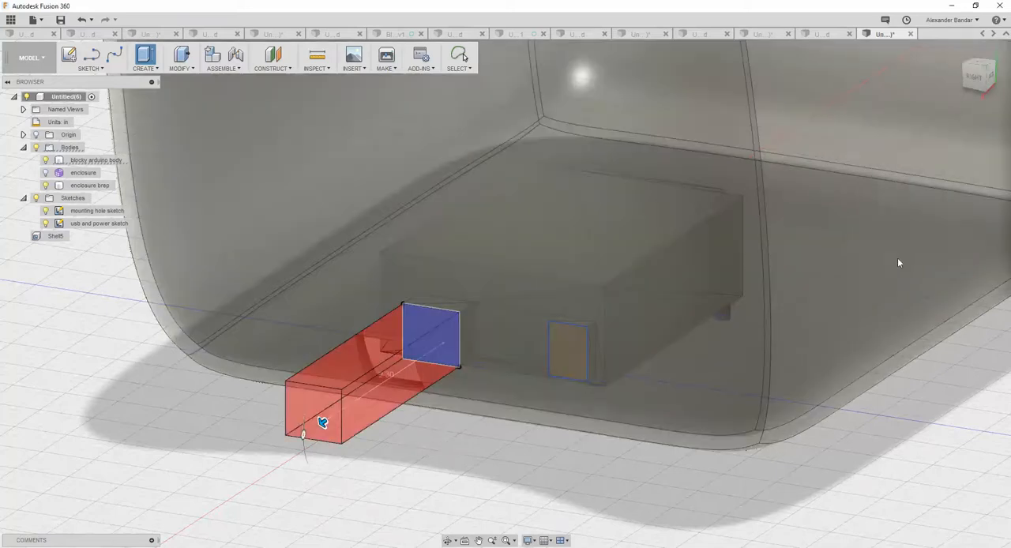
pyautogui.click(906, 268)
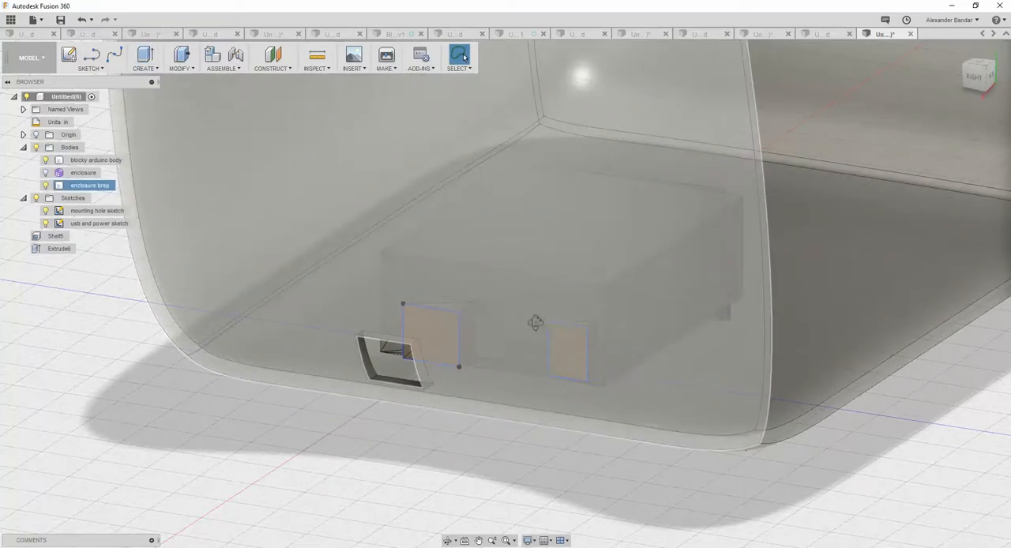
pyautogui.keyDown('shift'); pyautogui.moveTo(535, 323); pyautogui.dragTo(549, 314, button='middle'); pyautogui.keyUp('shift')
pyautogui.press('Escape')
pyautogui.scroll(-3, 696, 341)
pyautogui.scroll(6, 700, 329)
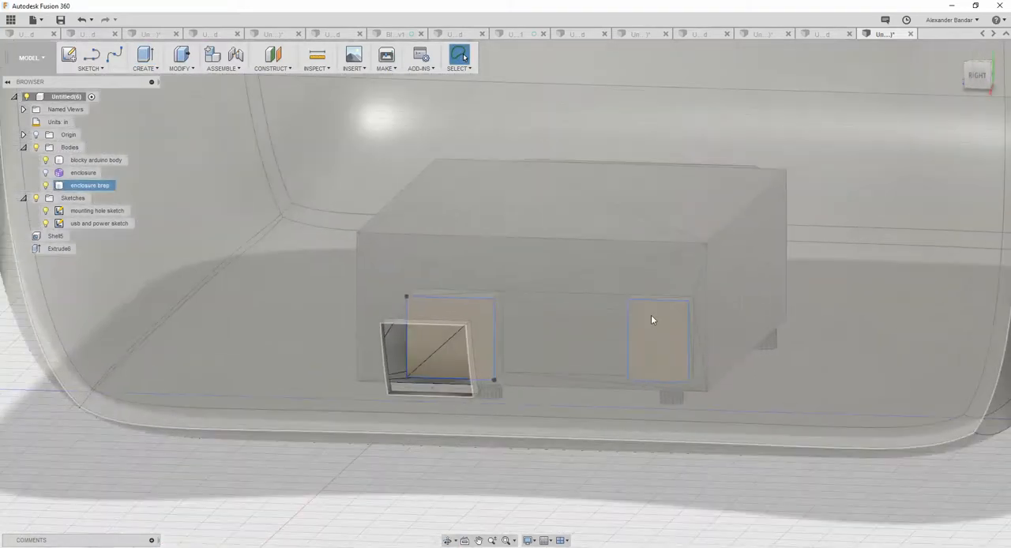
pyautogui.click(654, 319)
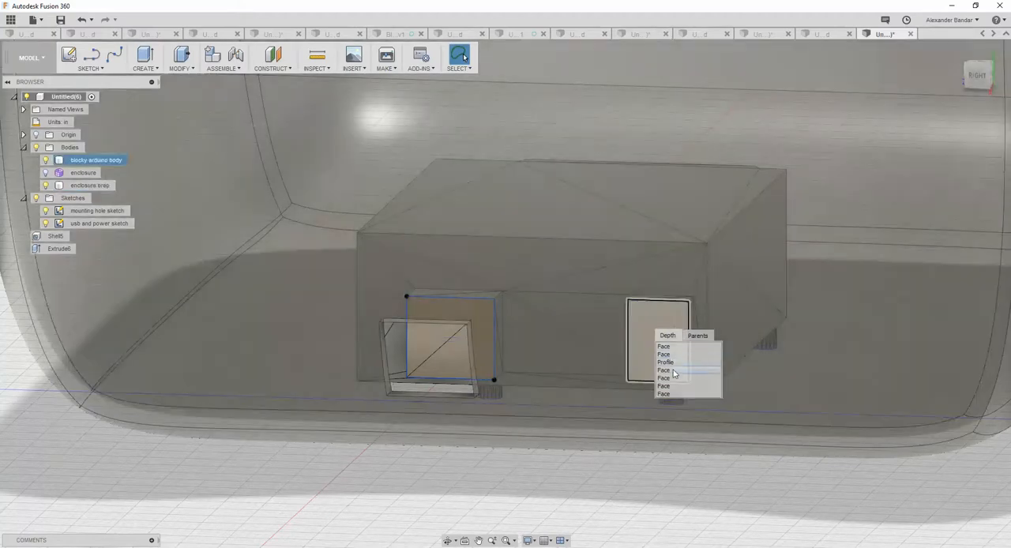
pyautogui.click(674, 371)
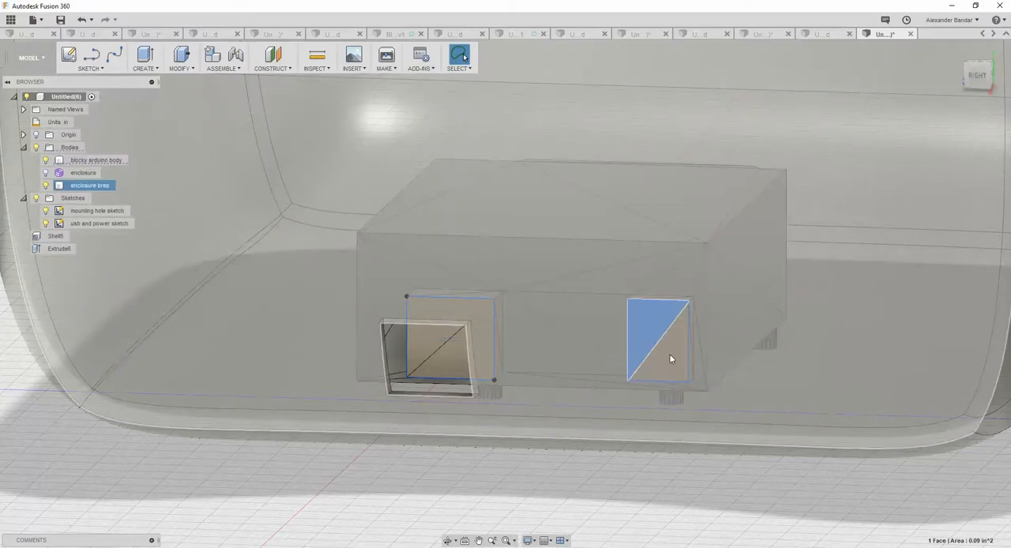
pyautogui.click(670, 359)
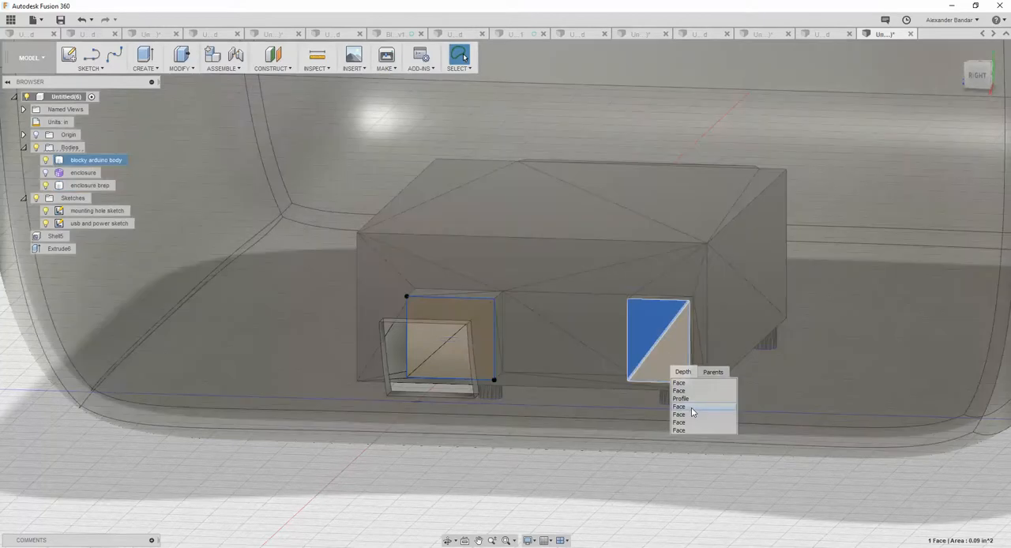
pyautogui.click(691, 412)
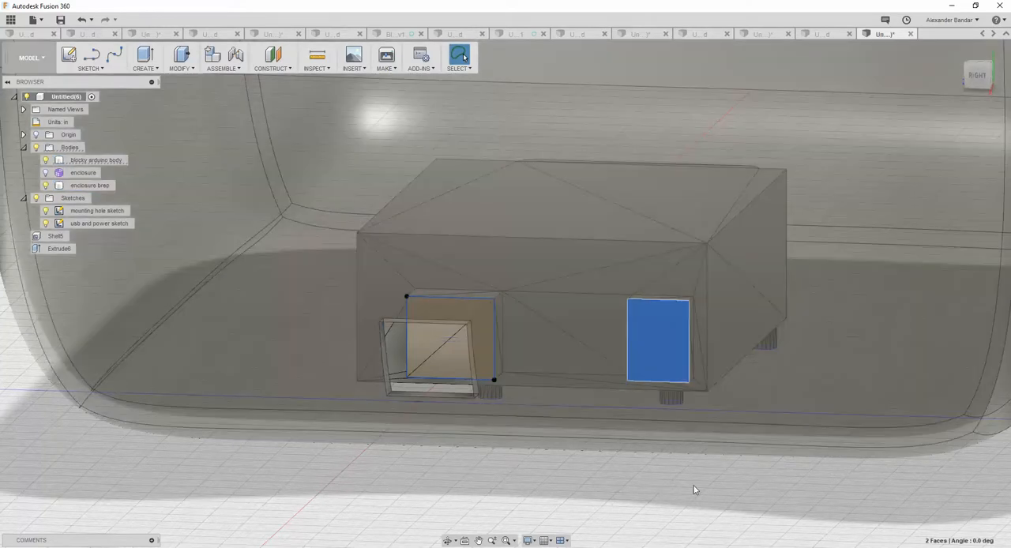
pyautogui.click(694, 489)
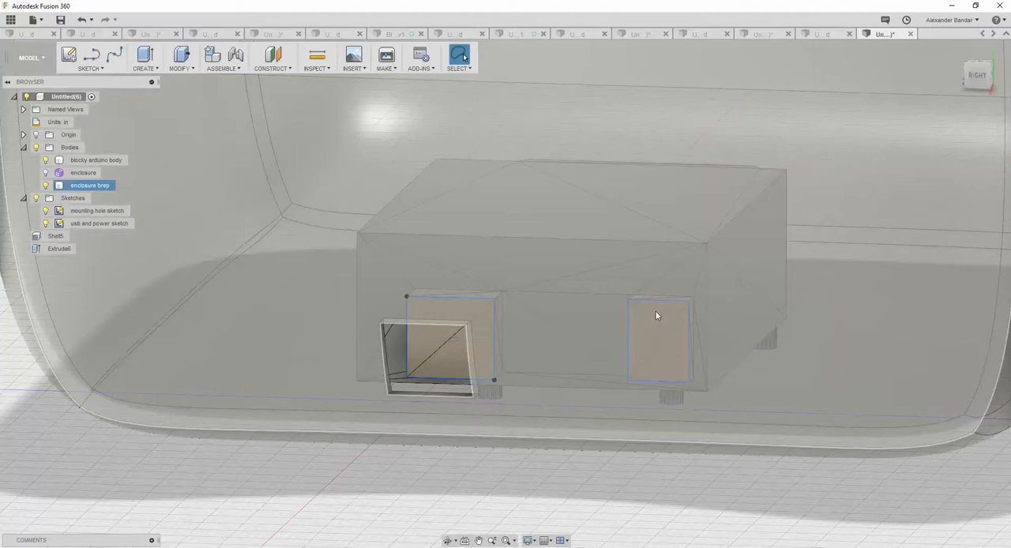
pyautogui.click(655, 313)
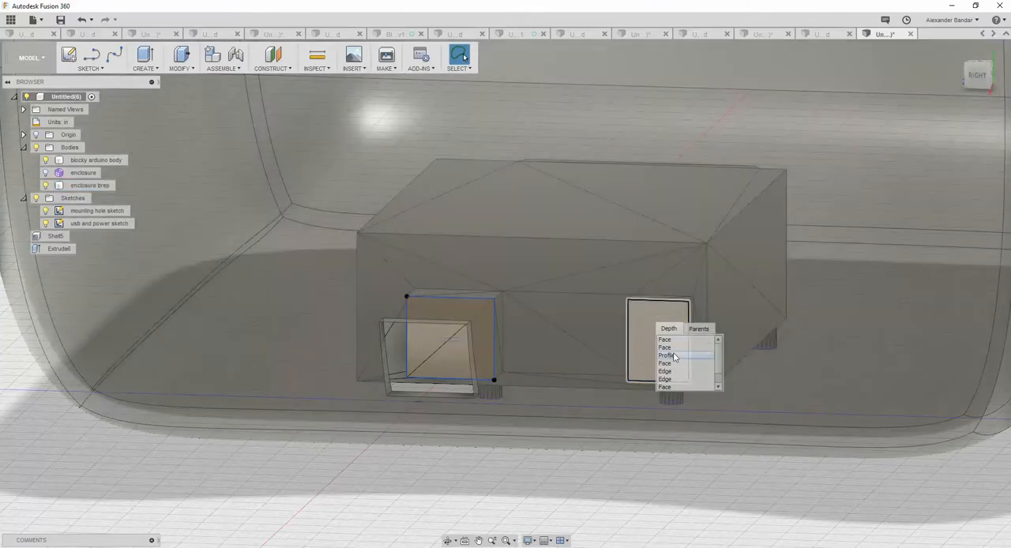
pyautogui.click(673, 355)
pyautogui.rightClick(657, 322)
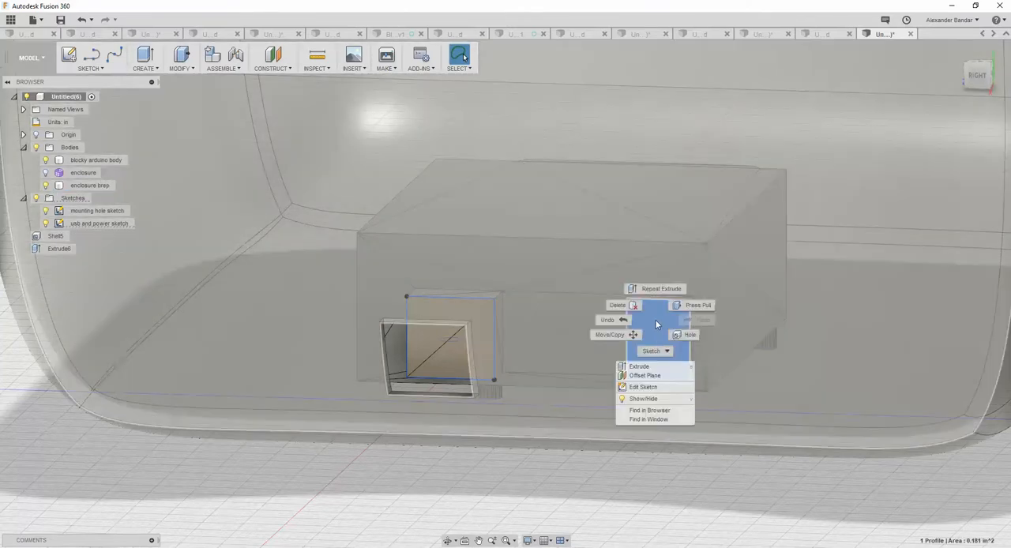
pyautogui.click(656, 365)
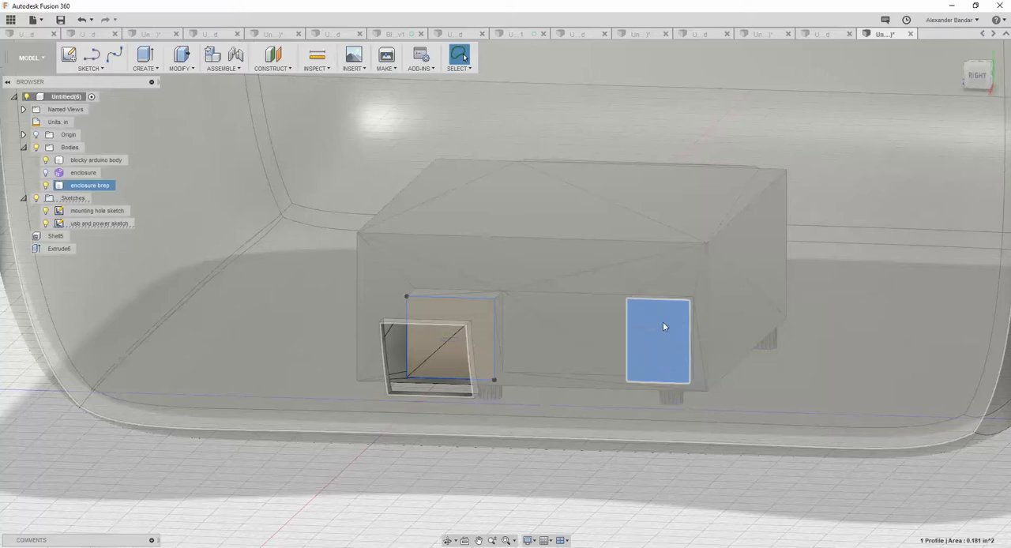
pyautogui.rightClick(663, 326)
pyautogui.click(659, 361)
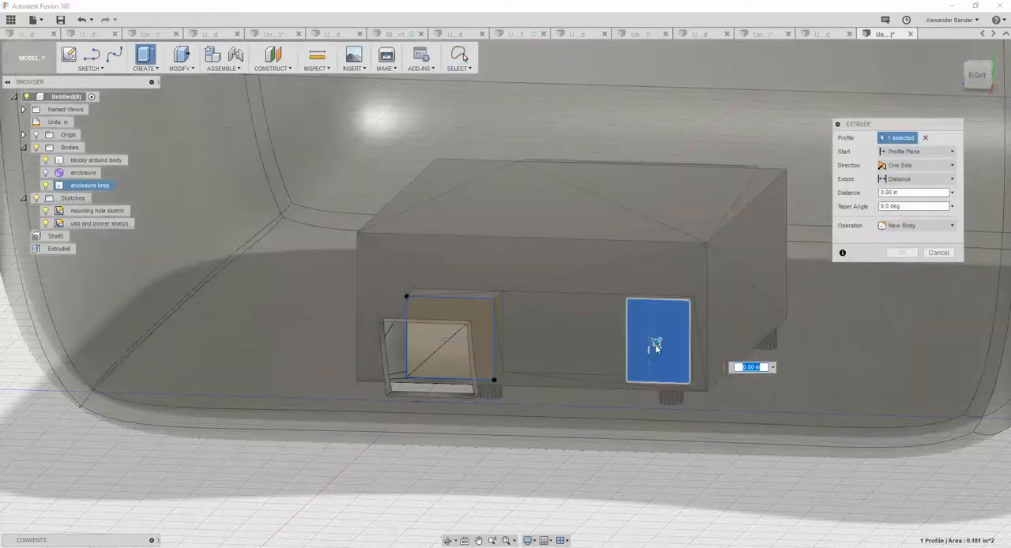
pyautogui.moveTo(649, 349); pyautogui.dragTo(567, 391)
pyautogui.click(929, 224)
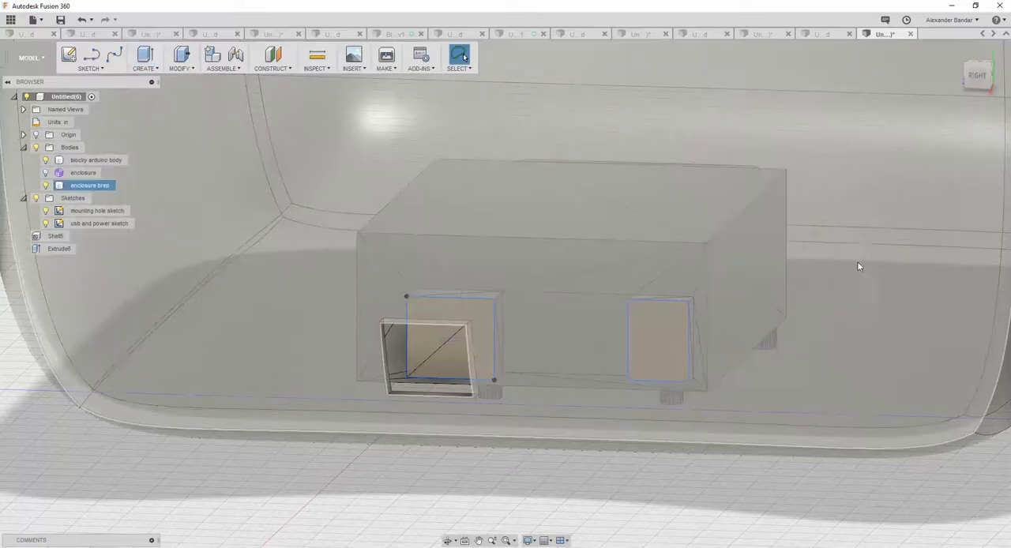
# Select the smaller connector's rectangular sketch profile behind the enclosure wall and extrude it outward as a cut through the wall.
pyautogui.keyDown('shift'); pyautogui.moveTo(799, 342); pyautogui.dragTo(686, 357, button='middle'); pyautogui.keyUp('shift')
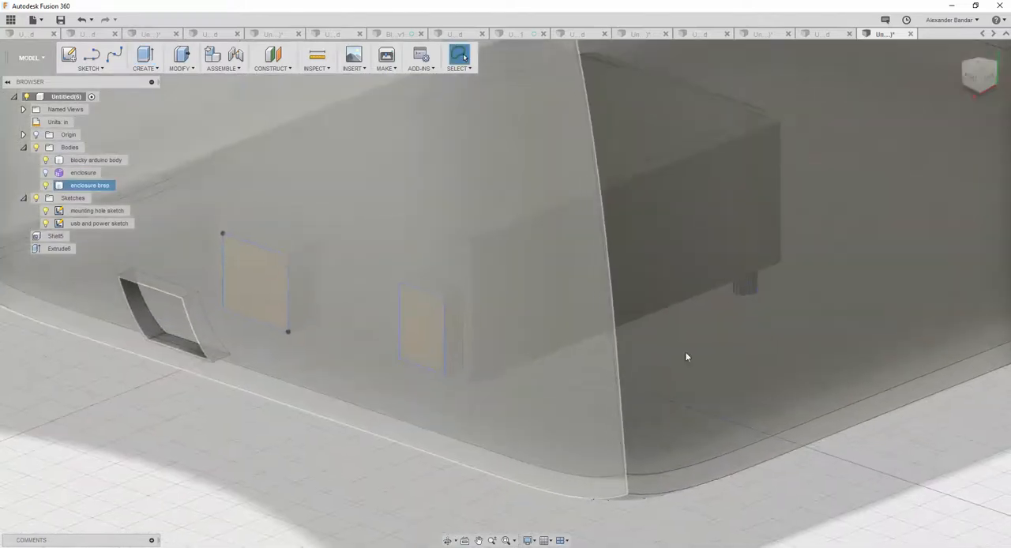
pyautogui.click(420, 308)
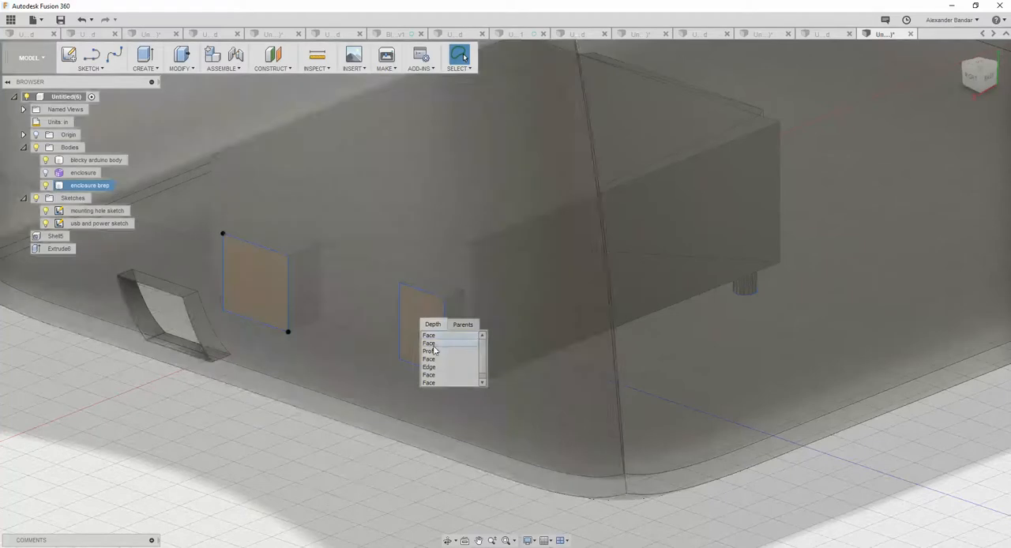
pyautogui.click(431, 351)
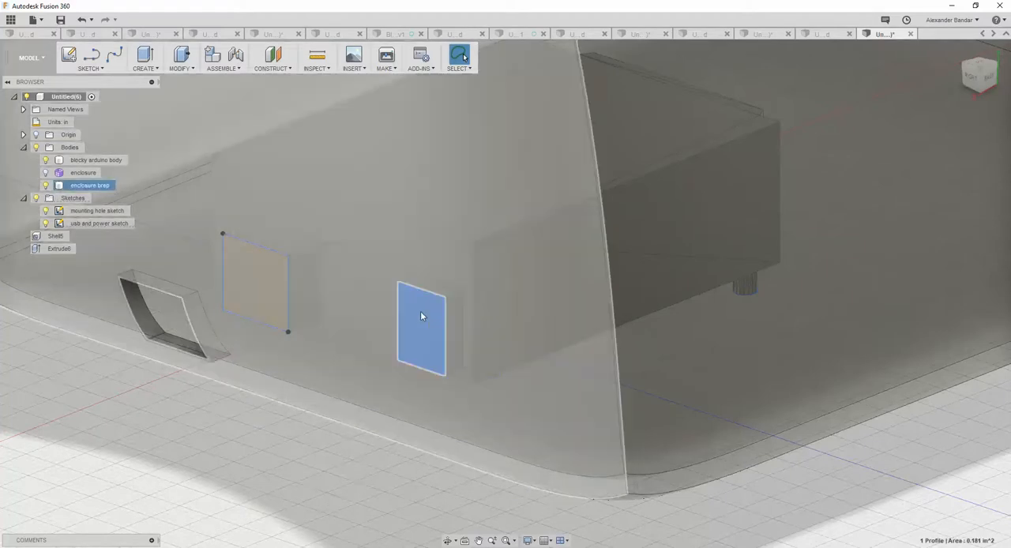
pyautogui.rightClick(421, 316)
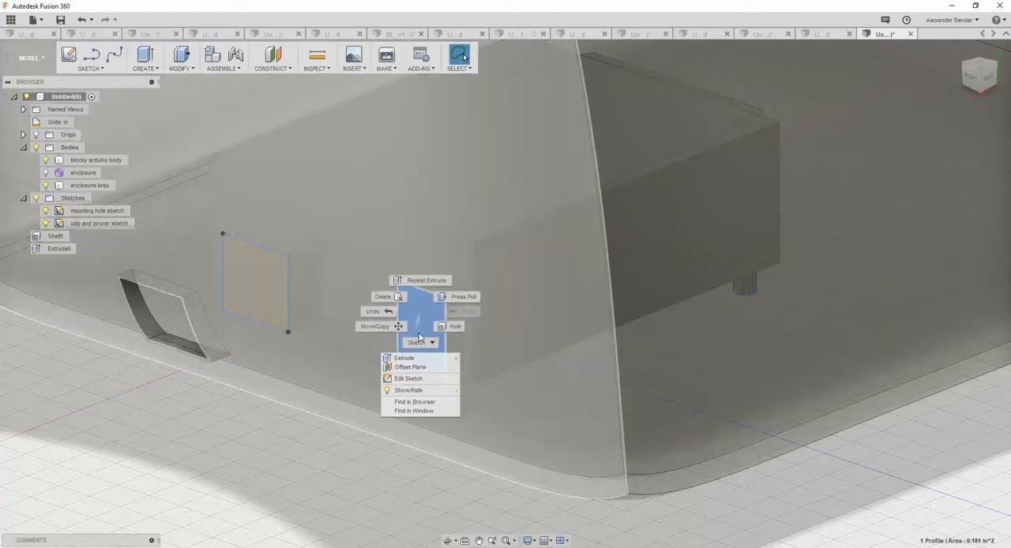
pyautogui.click(405, 358)
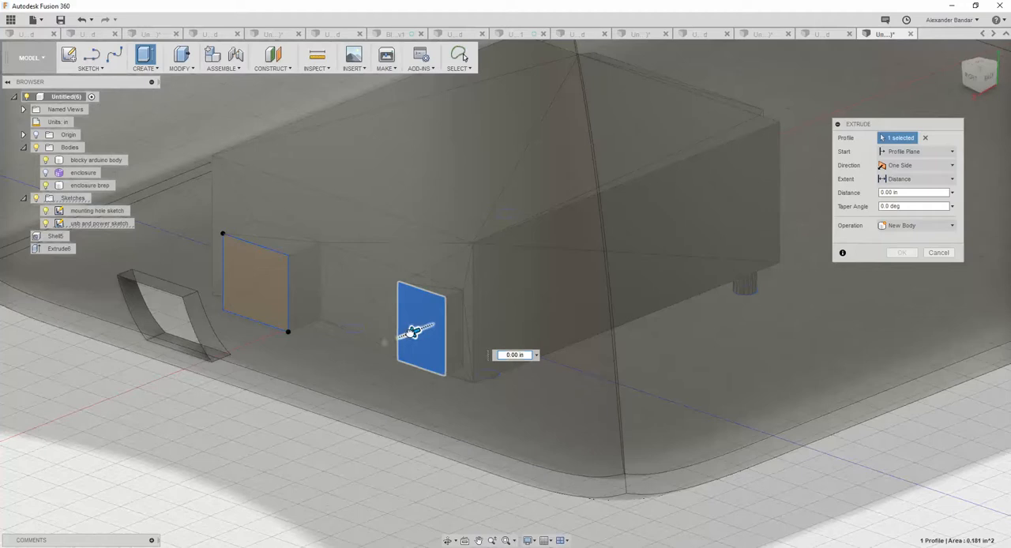
pyautogui.moveTo(288, 353); pyautogui.dragTo(261, 390)
pyautogui.click(900, 266)
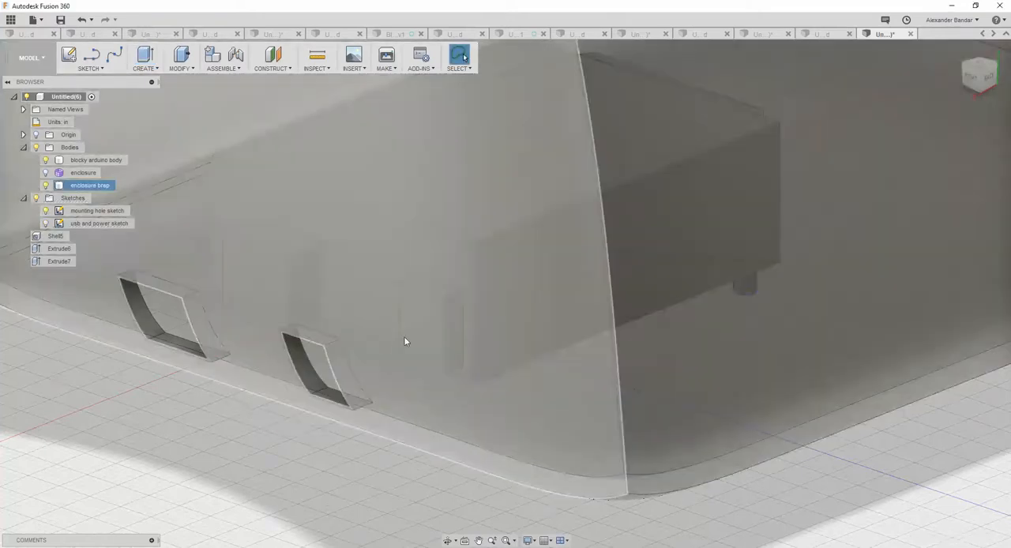
pyautogui.keyDown('shift'); pyautogui.moveTo(418, 338); pyautogui.dragTo(430, 310, button='middle'); pyautogui.keyUp('shift')
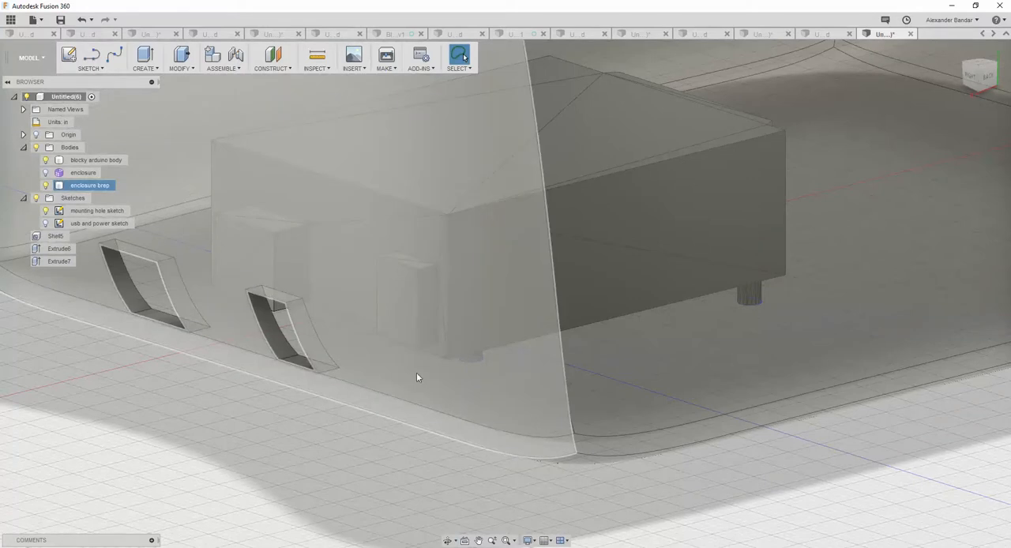
pyautogui.keyDown('shift'); pyautogui.moveTo(548, 356); pyautogui.dragTo(593, 390, button='middle'); pyautogui.keyUp('shift')
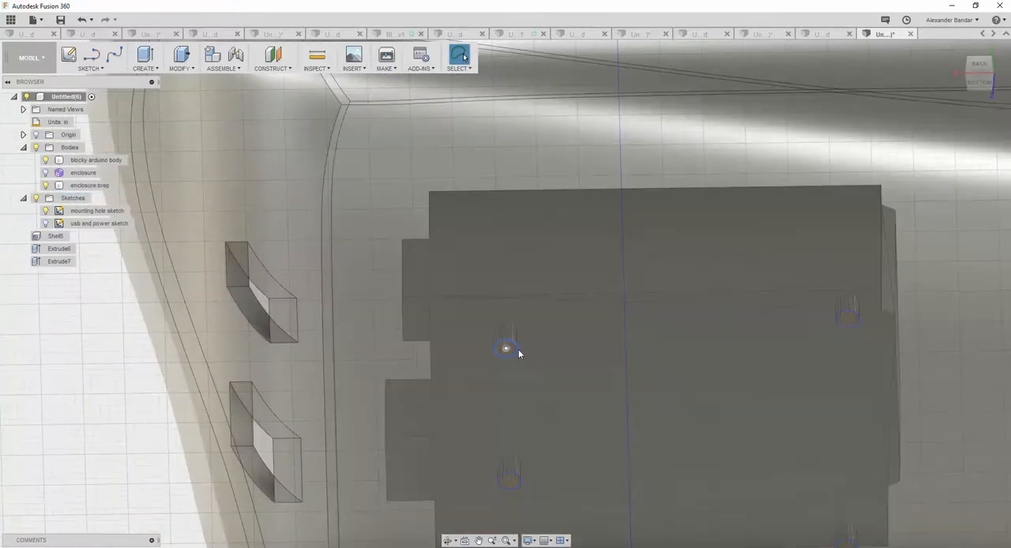
pyautogui.click(519, 353)
pyautogui.rightClick(519, 353)
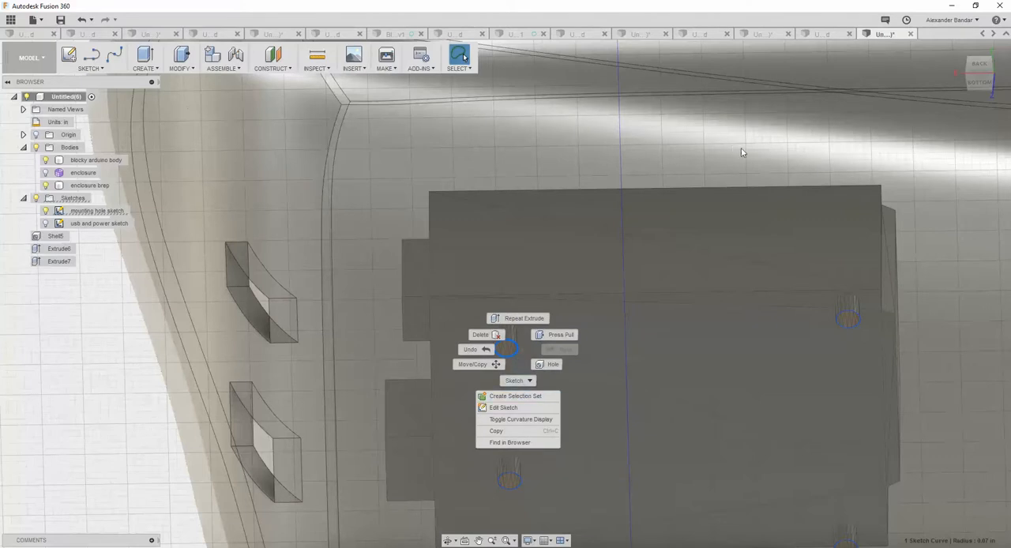
pyautogui.click(731, 149)
pyautogui.scroll(2, 612, 365)
pyautogui.scroll(-4, 595, 385)
# Select the circular mounting hole profile nearest the smaller connector opening and extrude it 0.60 in as a cut through the enclosure floor.
pyautogui.click(521, 356)
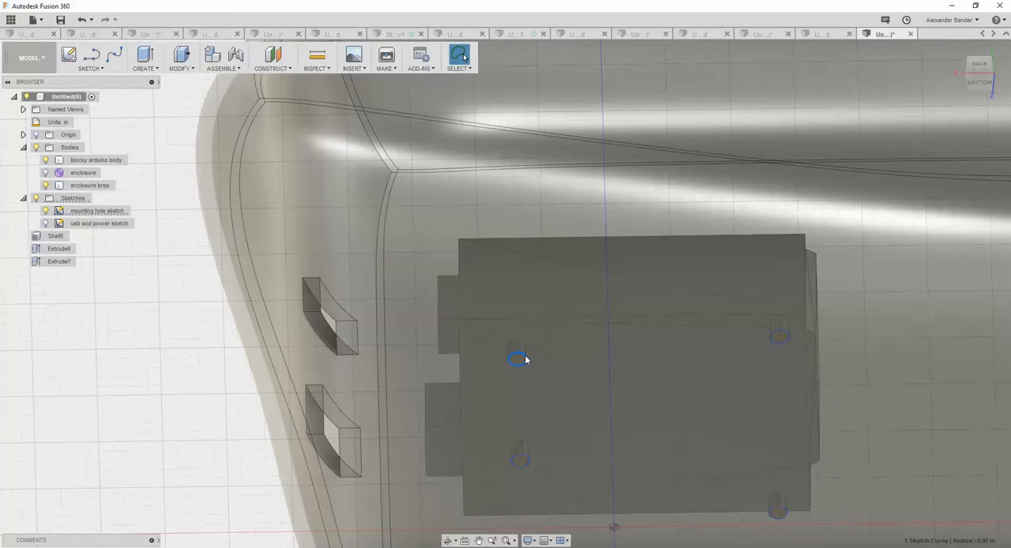
pyautogui.click(525, 359)
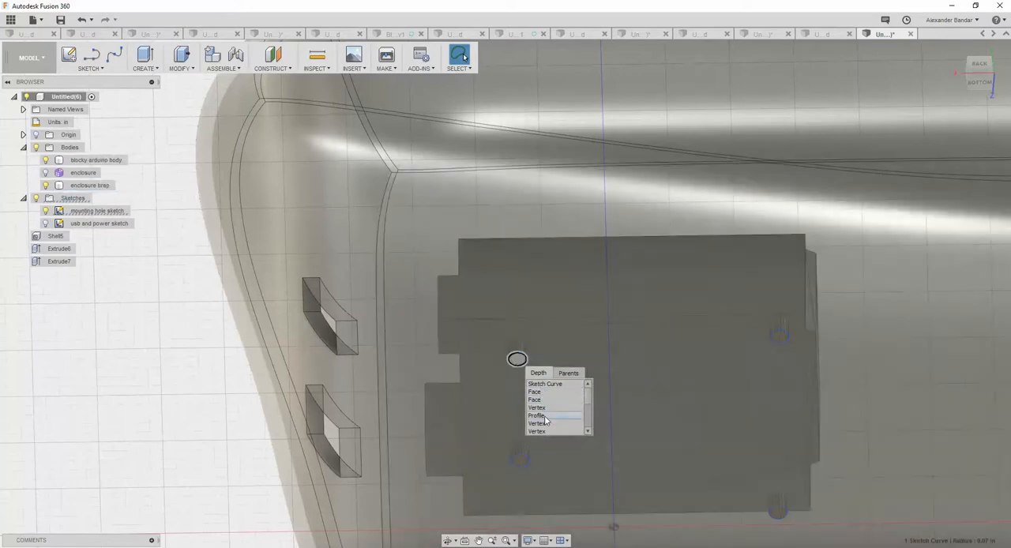
pyautogui.click(544, 418)
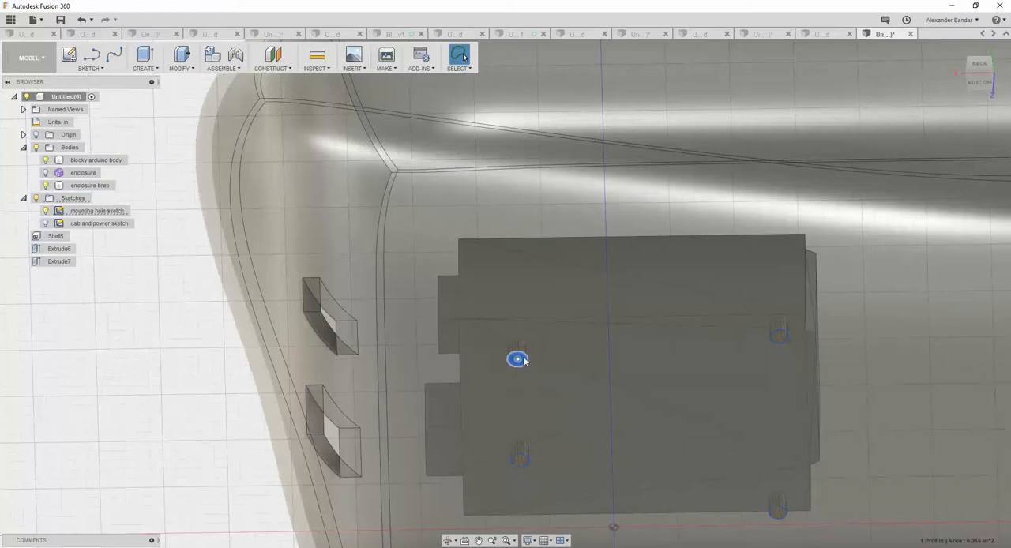
pyautogui.rightClick(519, 360)
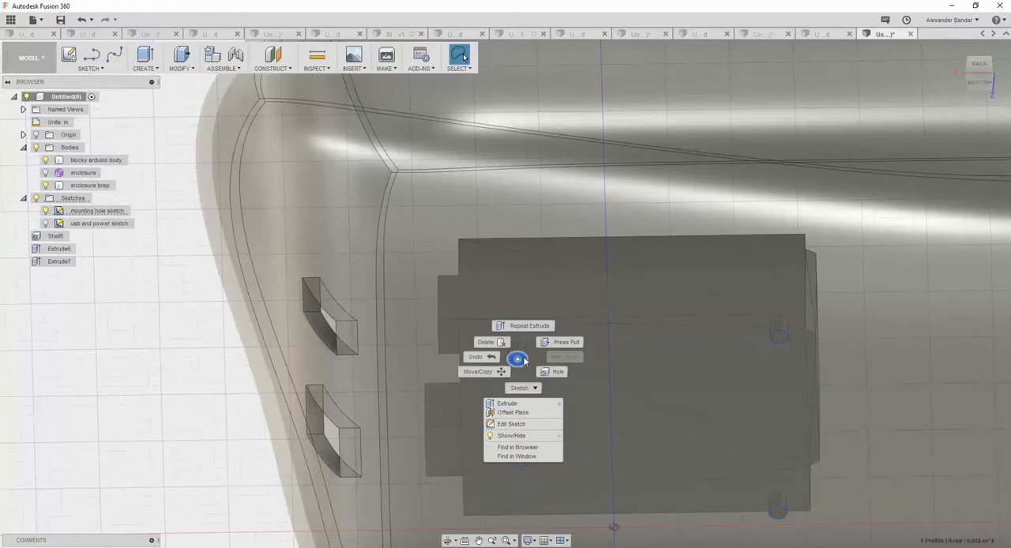
pyautogui.click(526, 405)
pyautogui.moveTo(517, 365); pyautogui.dragTo(517, 419)
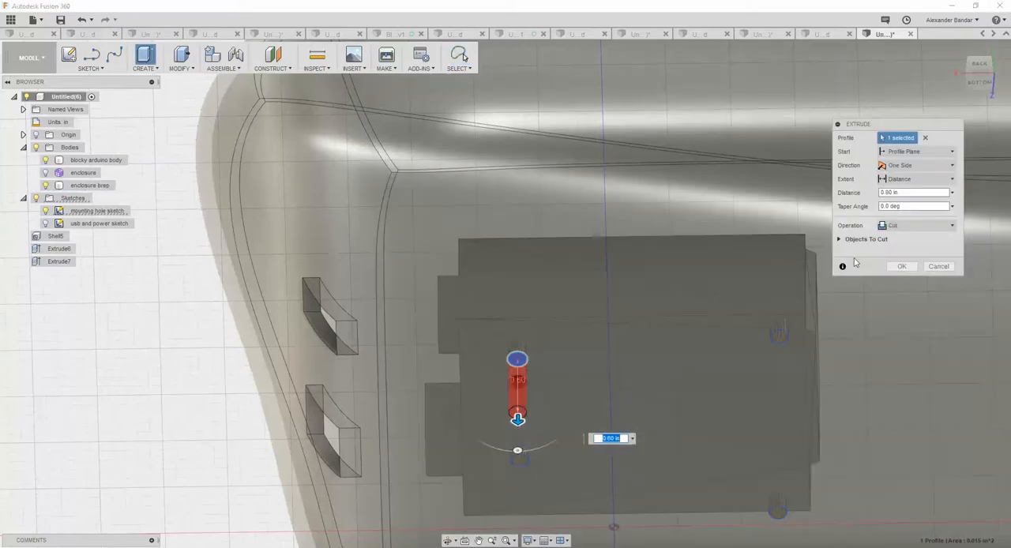
pyautogui.click(904, 266)
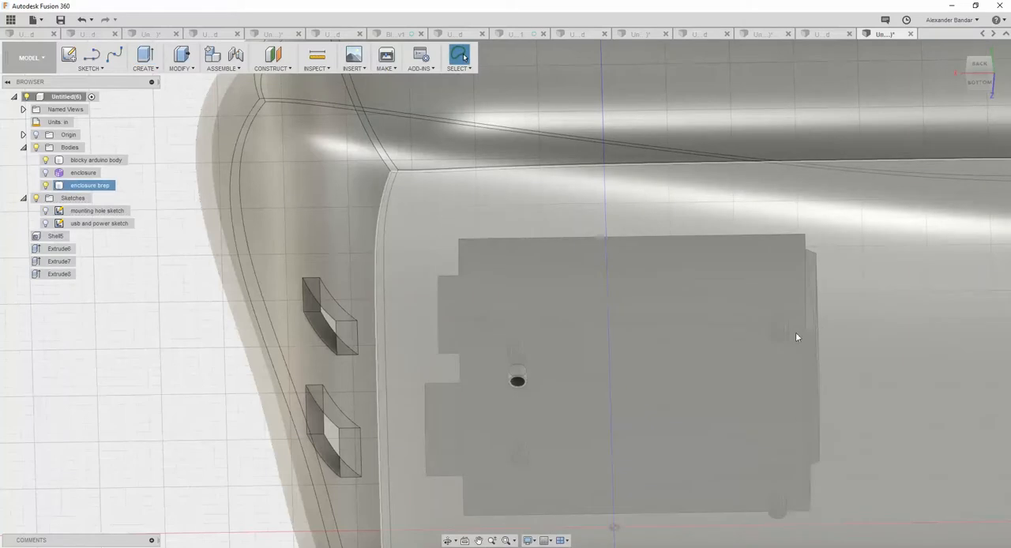
# Try to select the mounting hole profile at the Arduino body's far end through the enclosure floor.
pyautogui.scroll(1, 784, 344)
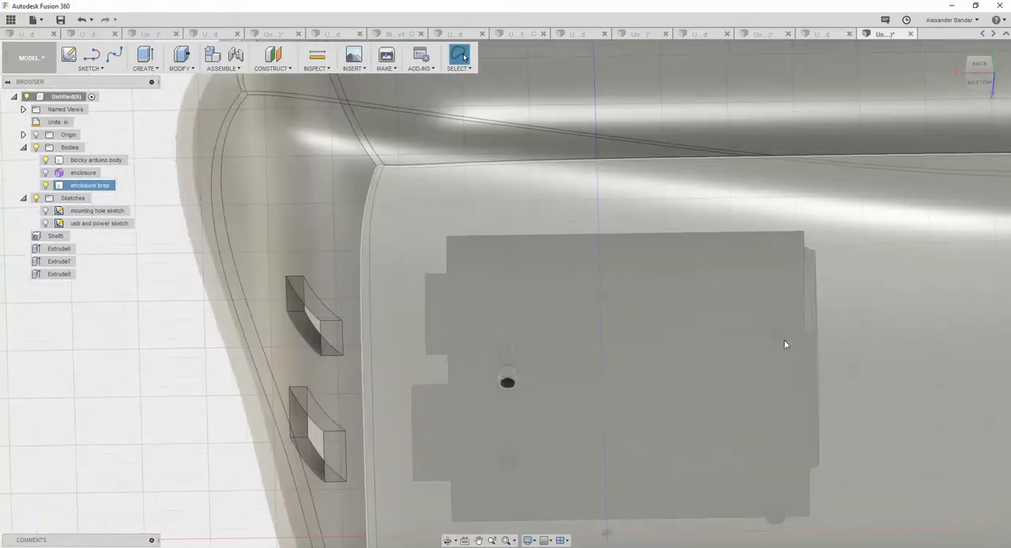
pyautogui.click(784, 344)
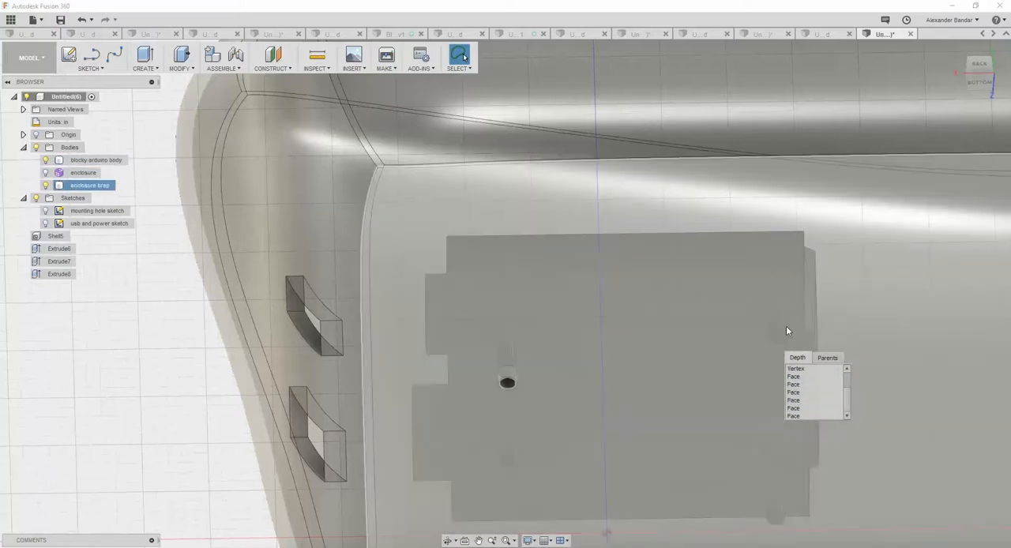
pyautogui.click(789, 331)
pyautogui.press('Escape')
pyautogui.scroll(4, 787, 342)
pyautogui.scroll(2, 786, 326)
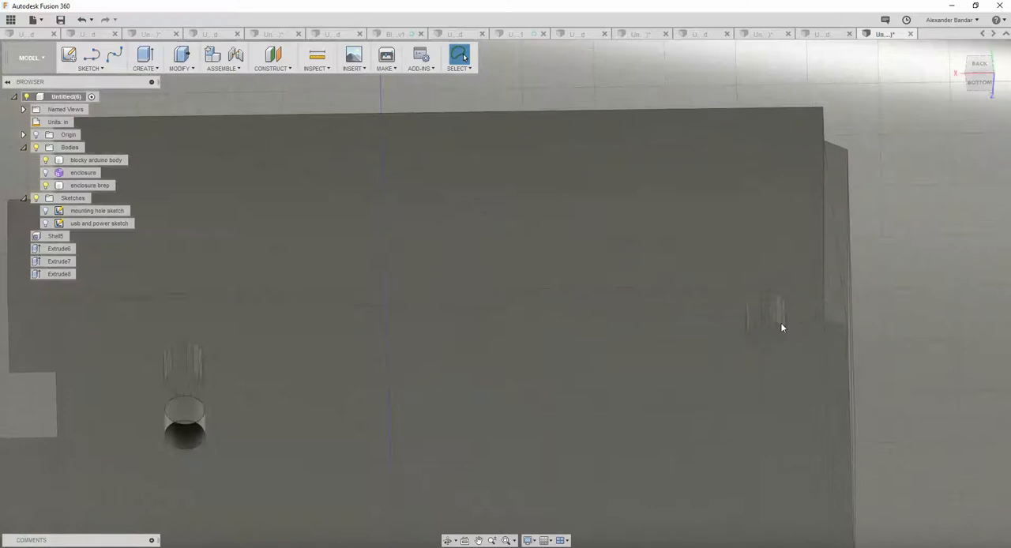
pyautogui.click(780, 322)
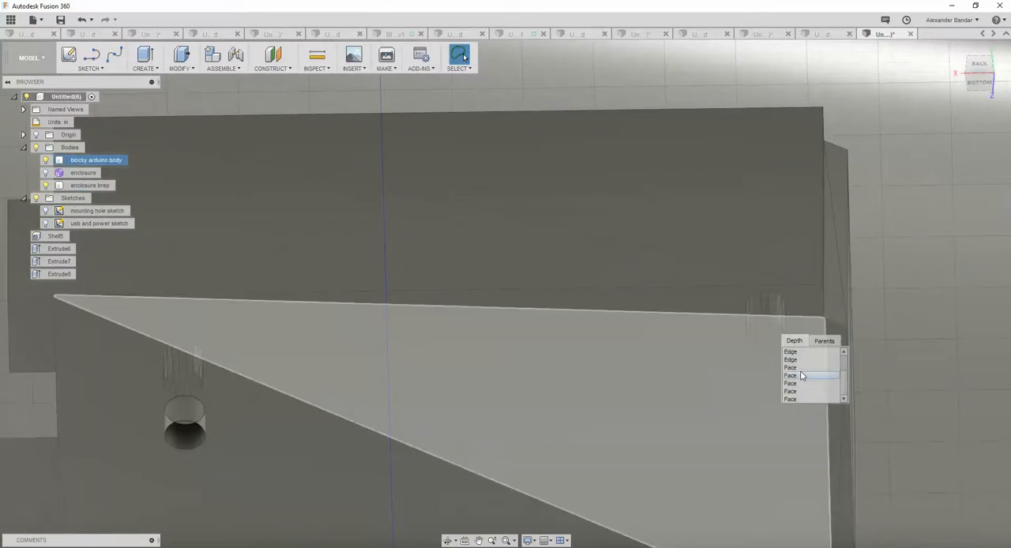
pyautogui.scroll(2, 822, 376)
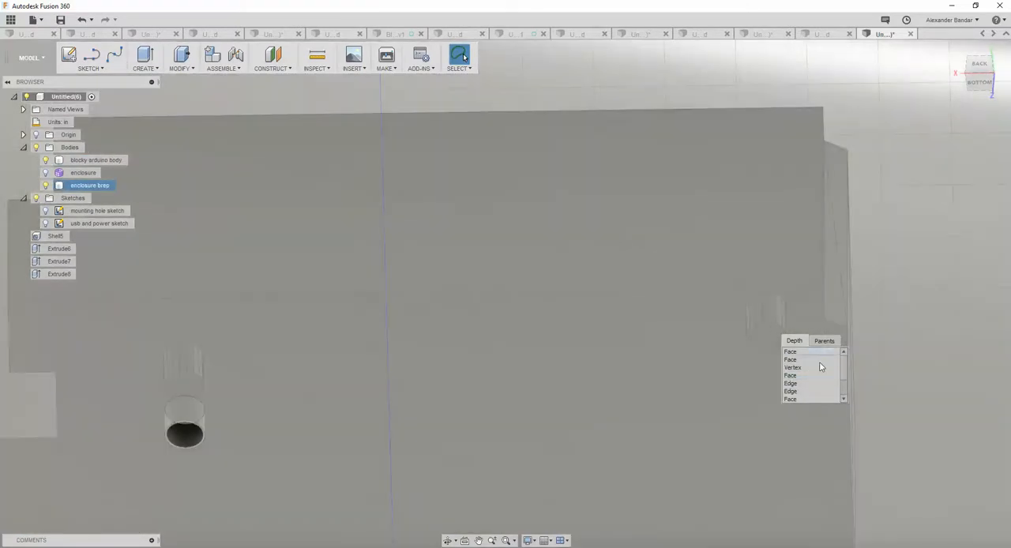
pyautogui.click(820, 366)
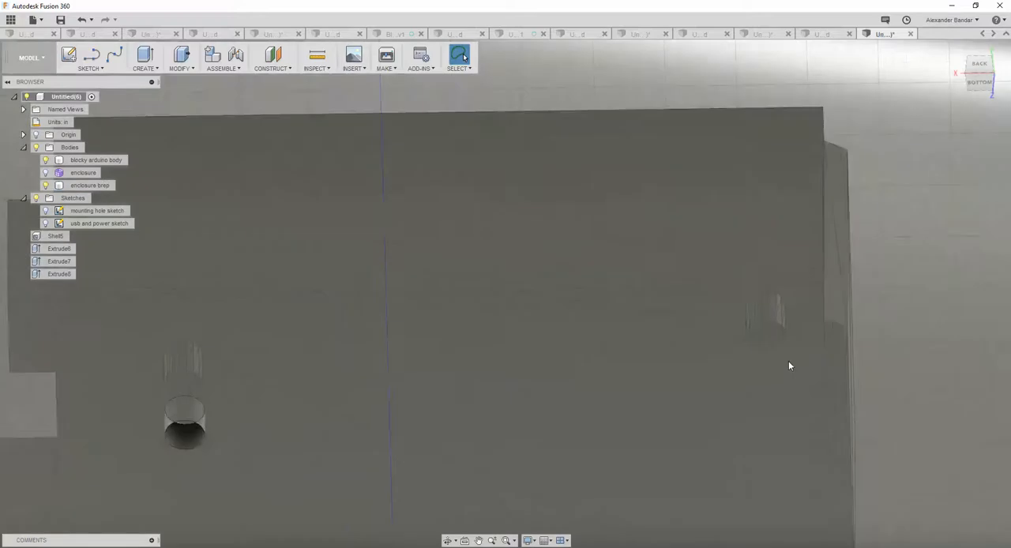
# Select the whole mounting hole sketch and try to apply Press Pull to its circles.
pyautogui.scroll(1, 788, 366)
pyautogui.scroll(-2, 789, 367)
pyautogui.scroll(-2, 774, 470)
pyautogui.keyDown('shift'); pyautogui.moveTo(774, 474); pyautogui.dragTo(521, 325, button='middle'); pyautogui.keyUp('shift')
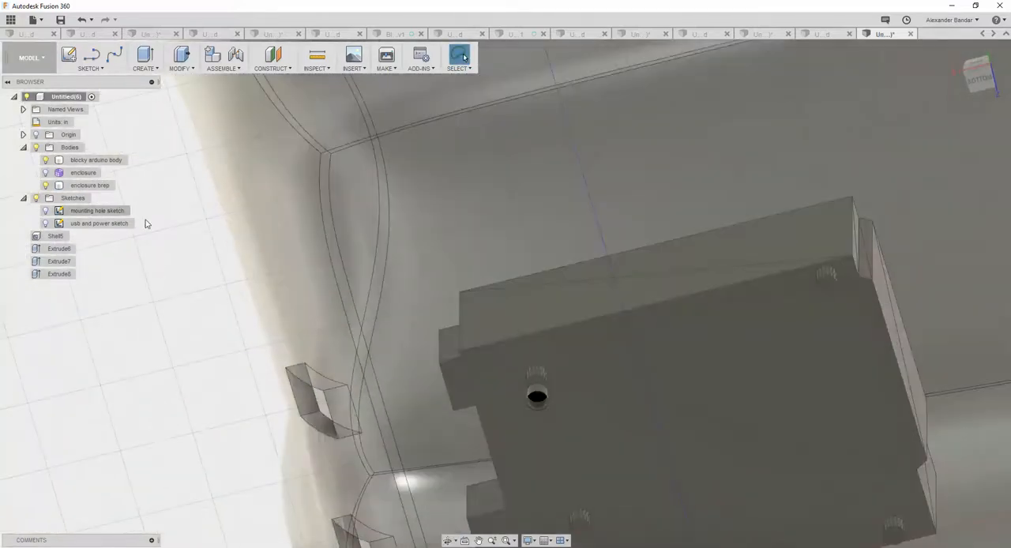
pyautogui.click(85, 225)
pyautogui.click(97, 210)
pyautogui.keyDown('ctrl'); pyautogui.click(89, 184); pyautogui.keyUp('ctrl')
pyautogui.keyDown('shift'); pyautogui.moveTo(561, 309); pyautogui.dragTo(572, 350, button='middle'); pyautogui.keyUp('shift')
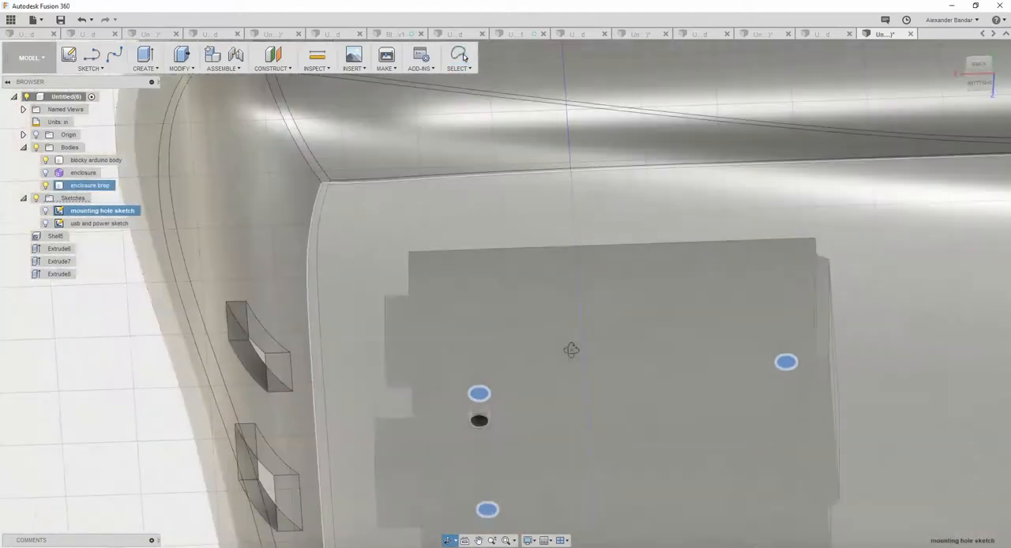
pyautogui.scroll(1, 574, 349)
pyautogui.scroll(-6, 615, 378)
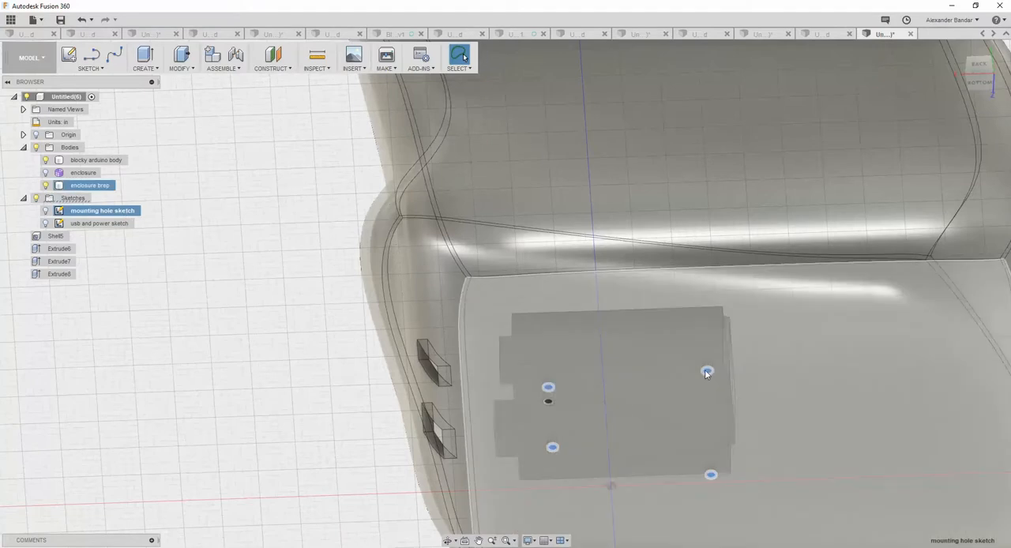
pyautogui.rightClick(707, 371)
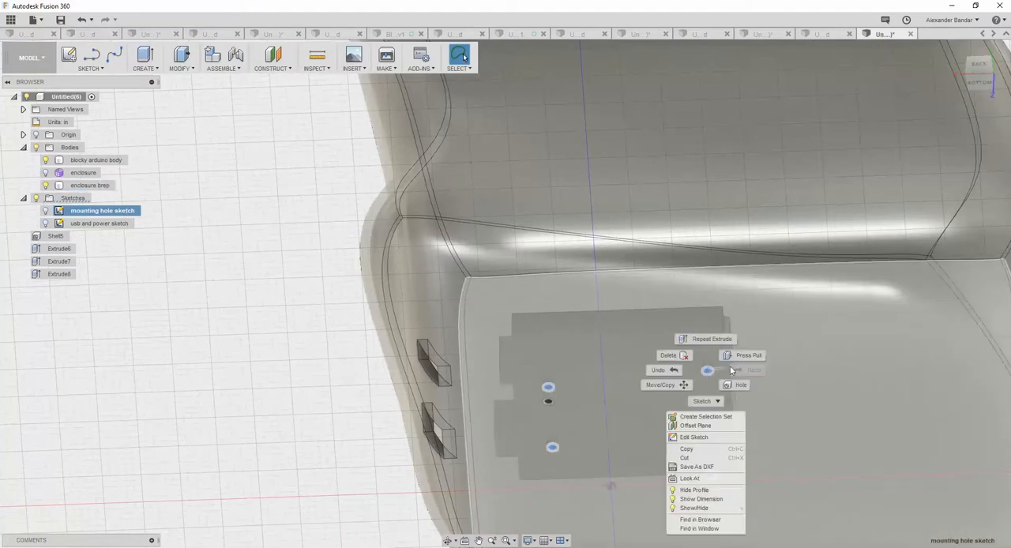
pyautogui.click(738, 355)
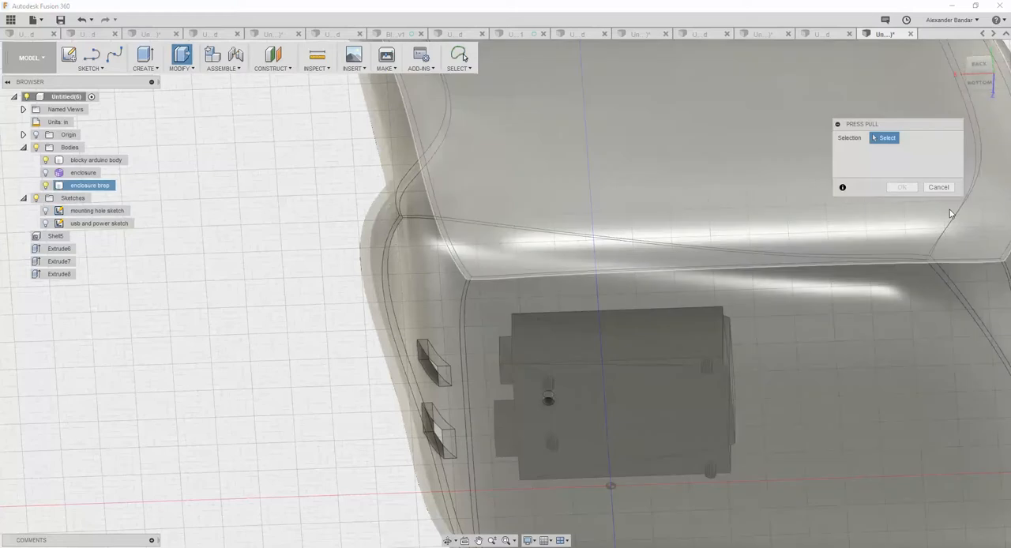
pyautogui.click(938, 188)
# Hide the enclosure brep and blocky arduino bodies and select the mounting hole sketch to isolate its circles.
pyautogui.scroll(2, 721, 422)
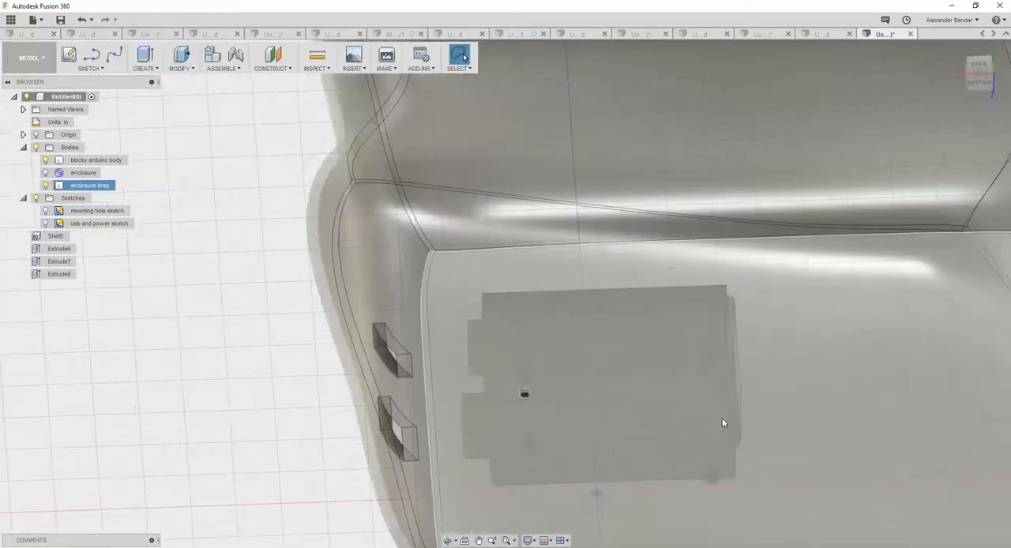
pyautogui.scroll(3, 723, 401)
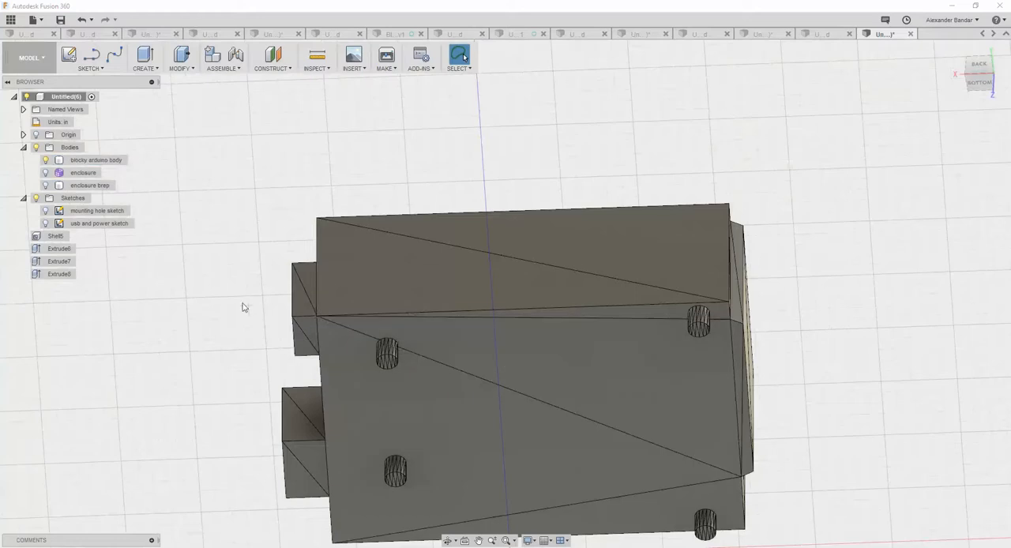
pyautogui.click(103, 224)
pyautogui.keyDown('ctrl'); pyautogui.click(111, 212); pyautogui.keyUp('ctrl')
pyautogui.click(110, 212)
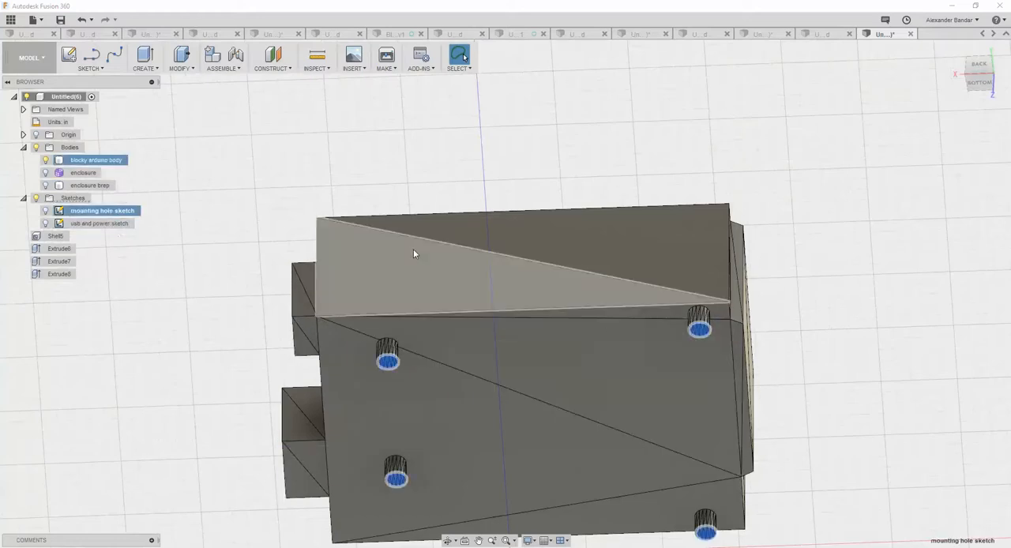
pyautogui.click(45, 160)
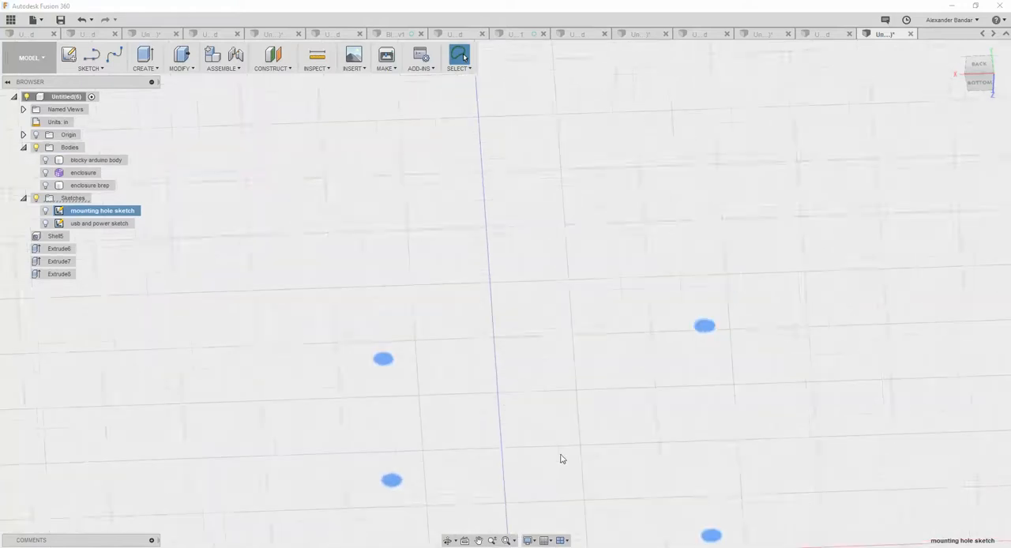
# Make the mounting hole sketch visible and view its circles straight from the bottom.
pyautogui.scroll(-2, 561, 460)
pyautogui.moveTo(564, 420); pyautogui.dragTo(474, 307, button='middle')
pyautogui.scroll(-3, 449, 379)
pyautogui.scroll(3, 431, 357)
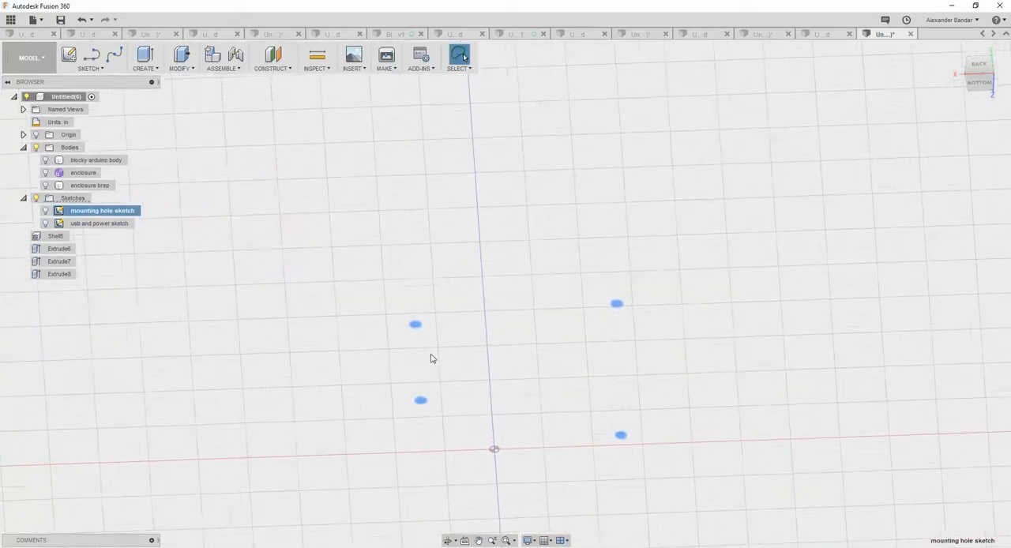
pyautogui.click(981, 84)
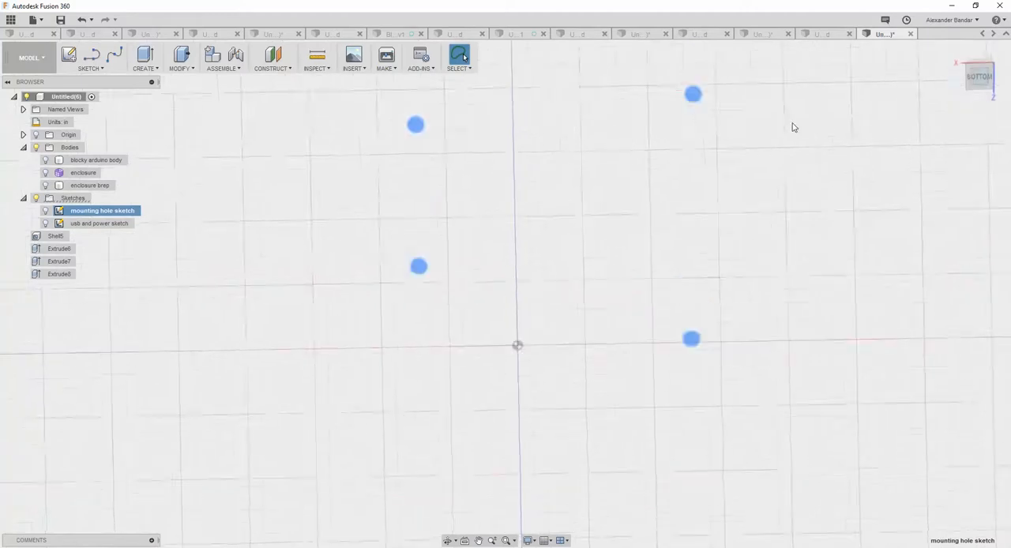
pyautogui.moveTo(634, 131); pyautogui.dragTo(598, 280, button='middle')
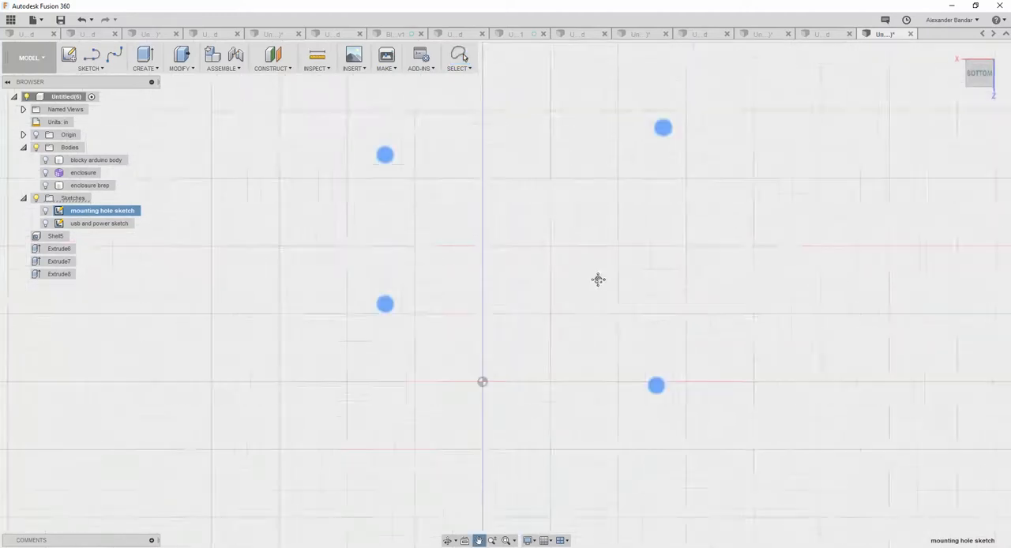
pyautogui.scroll(1, 598, 279)
pyautogui.click(366, 173)
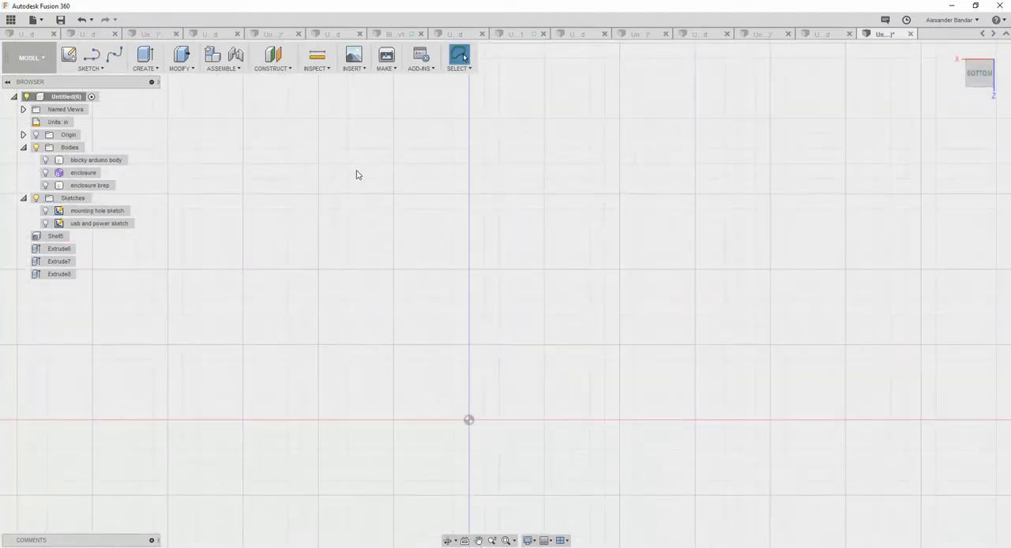
pyautogui.click(119, 210)
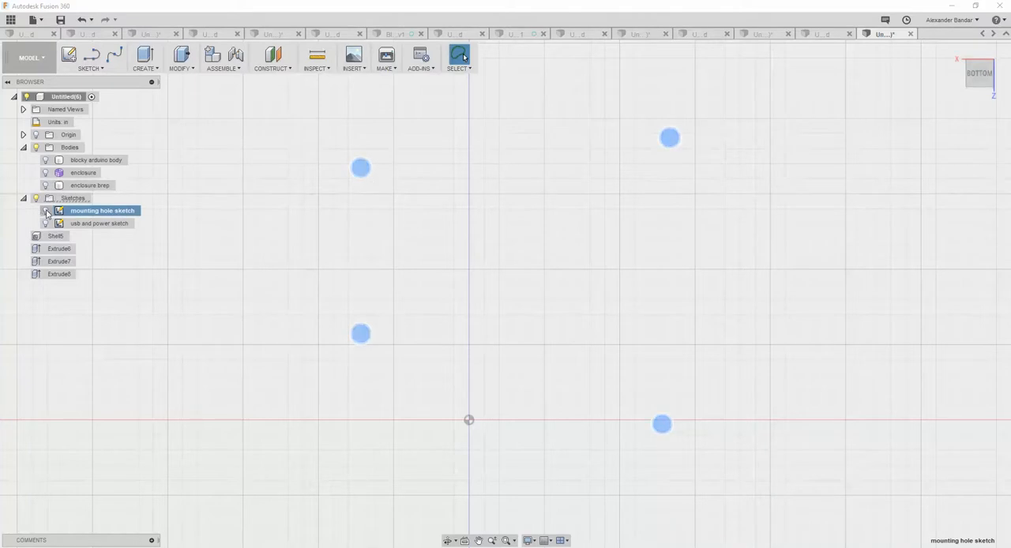
pyautogui.click(365, 171)
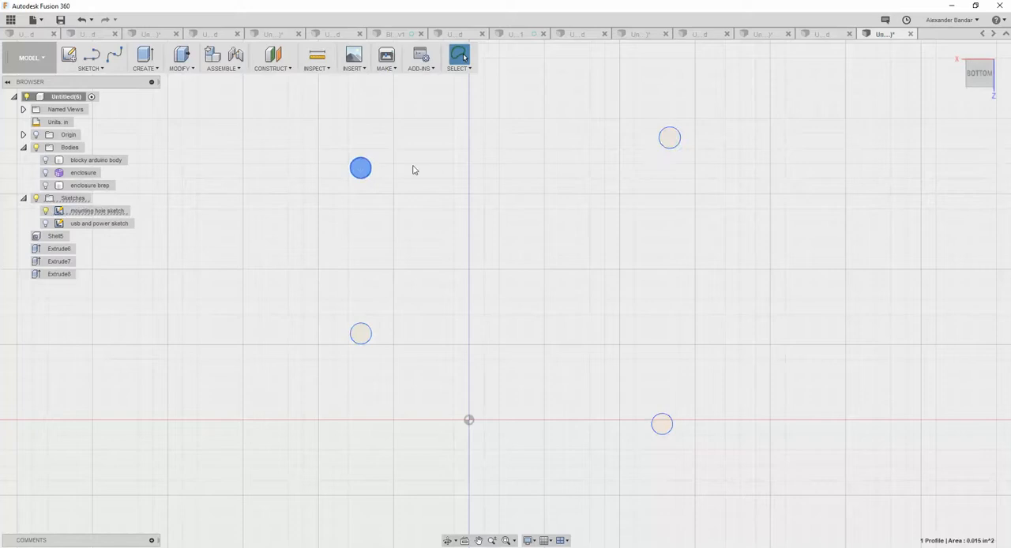
pyautogui.keyDown('ctrl'); pyautogui.click(671, 139); pyautogui.keyUp('ctrl')
pyautogui.keyDown('ctrl'); pyautogui.click(675, 142); pyautogui.keyUp('ctrl')
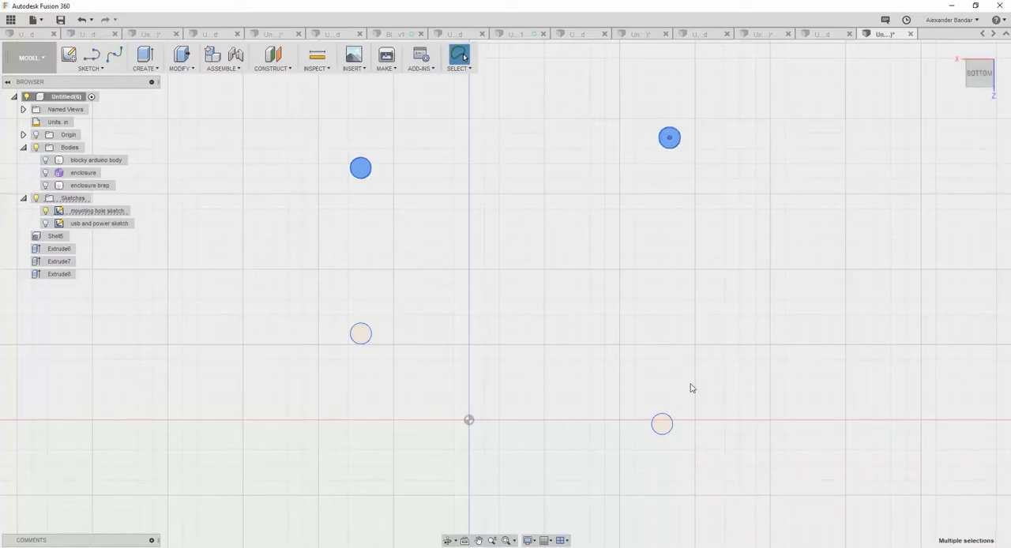
pyautogui.click(661, 197)
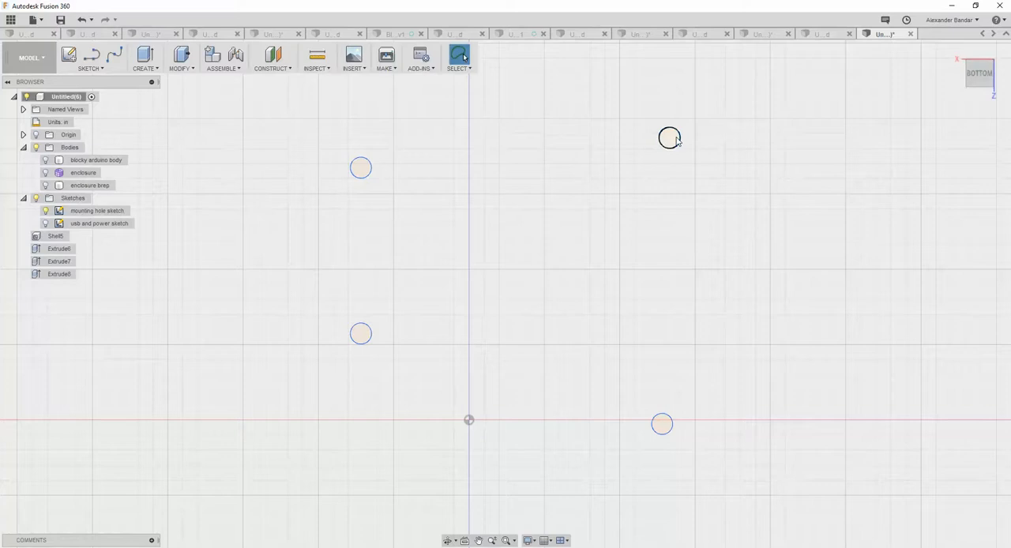
# Select all four mounting hole circles and extrude them 1.70 in downward as new bodies with Press Pull.
pyautogui.click(676, 139)
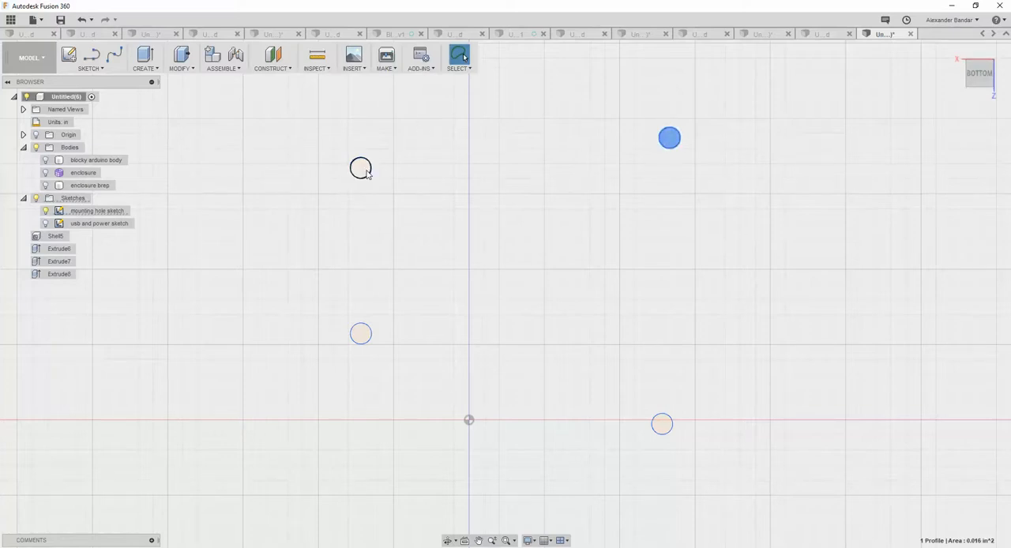
pyautogui.click(366, 173)
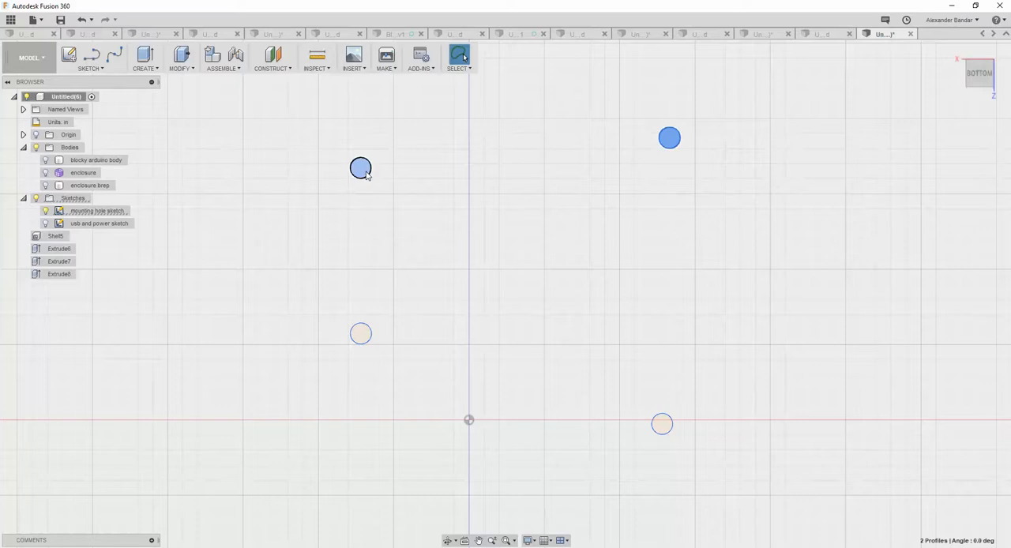
pyautogui.click(363, 333)
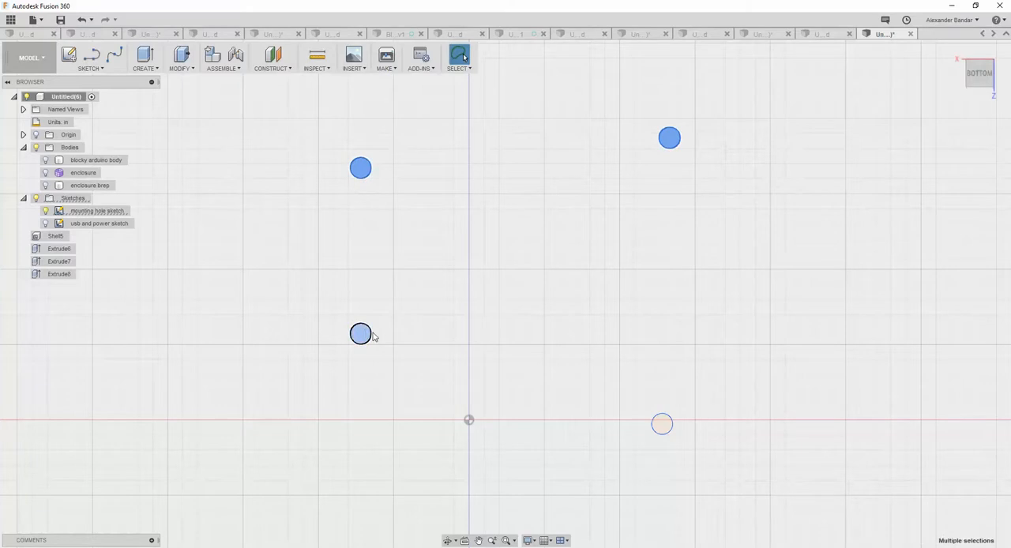
pyautogui.click(662, 424)
pyautogui.keyDown('shift'); pyautogui.moveTo(576, 262); pyautogui.dragTo(560, 293, button='middle'); pyautogui.keyUp('shift')
pyautogui.keyDown('shift'); pyautogui.moveTo(629, 374); pyautogui.dragTo(676, 388, button='middle'); pyautogui.keyUp('shift')
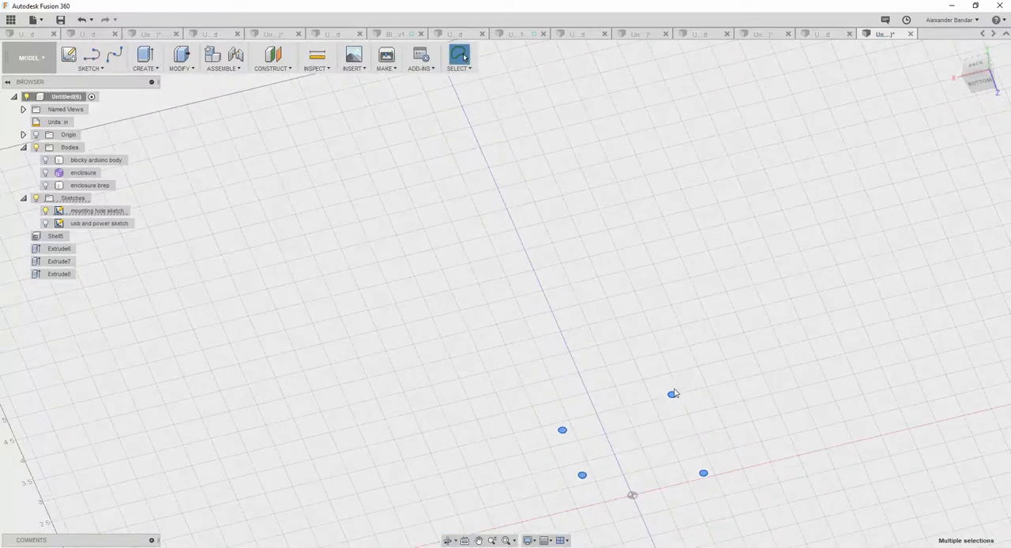
pyautogui.rightClick(672, 396)
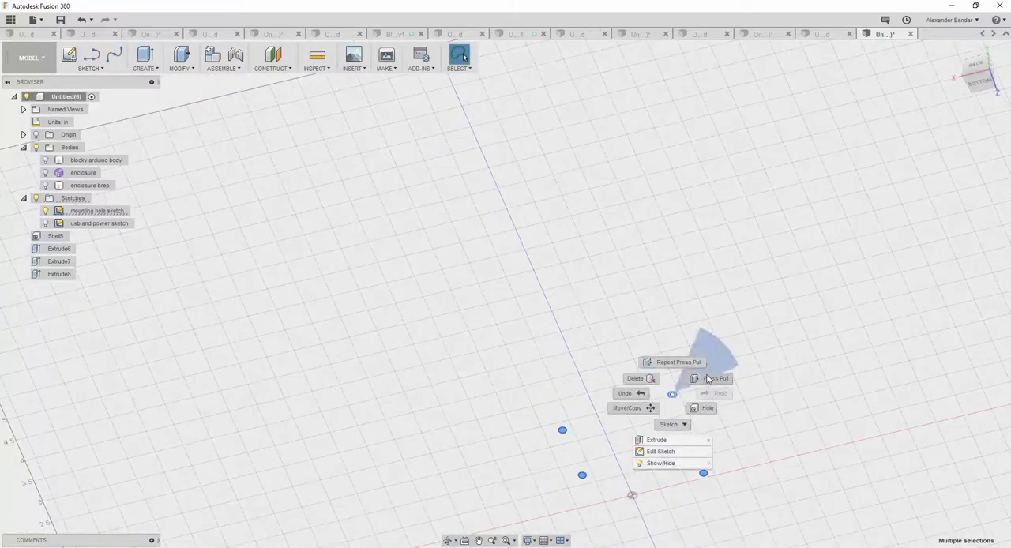
pyautogui.click(705, 380)
pyautogui.moveTo(703, 480); pyautogui.dragTo(704, 543)
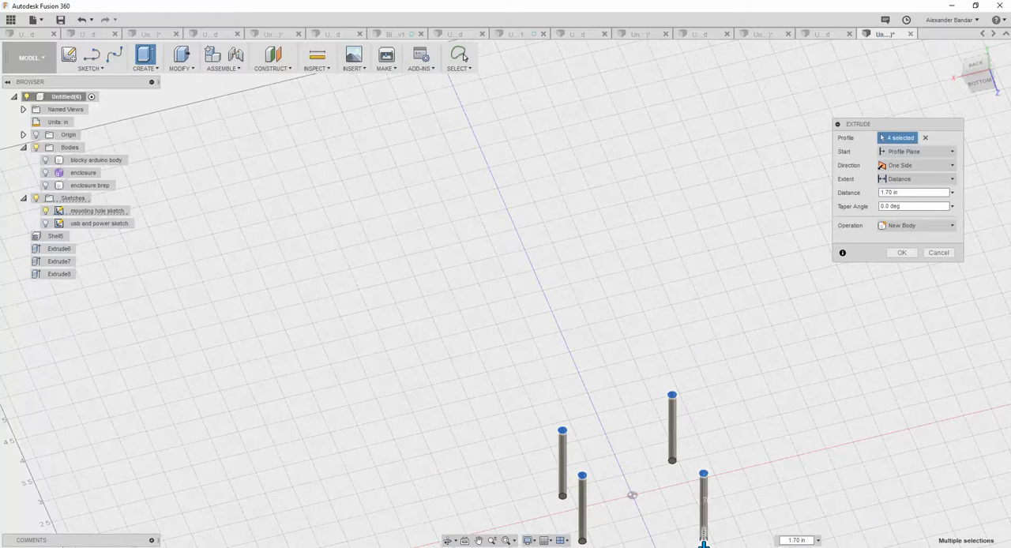
pyautogui.click(902, 252)
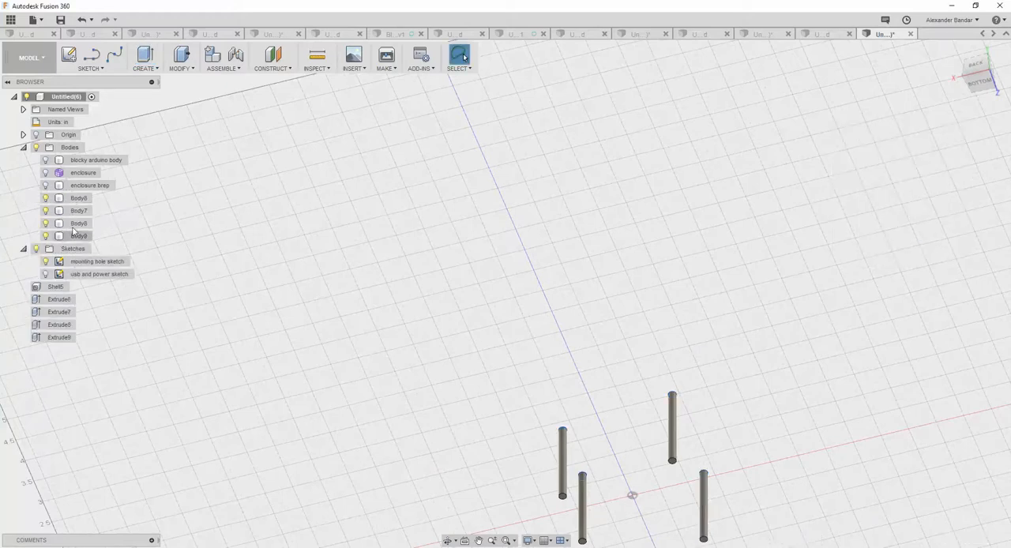
# Show the enclosure brep body together with the four extruded cylinders beneath its floor.
pyautogui.click(50, 185)
pyautogui.click(46, 186)
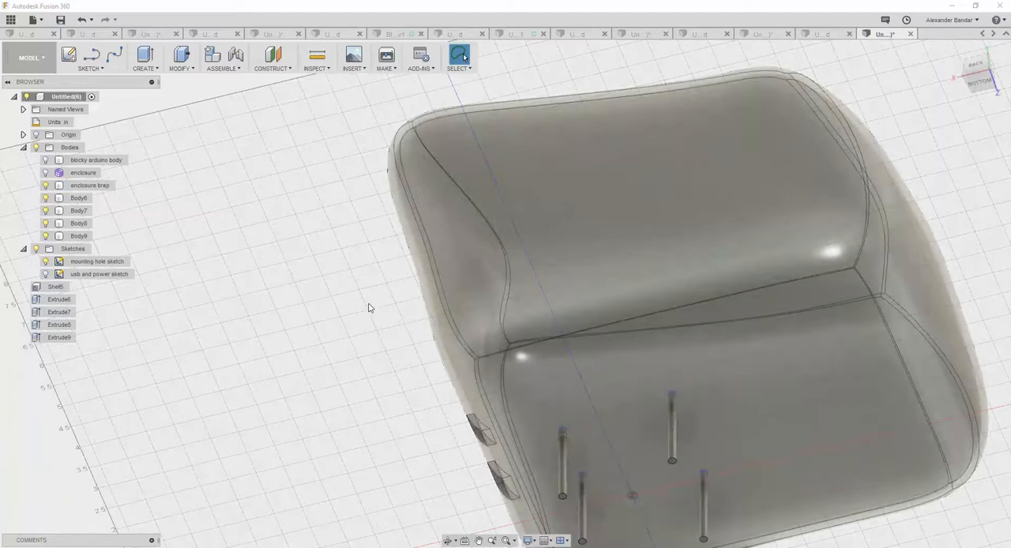
pyautogui.scroll(-3, 394, 334)
pyautogui.keyDown('shift'); pyautogui.moveTo(515, 296); pyautogui.dragTo(551, 335, button='middle'); pyautogui.keyUp('shift')
pyautogui.click(130, 206)
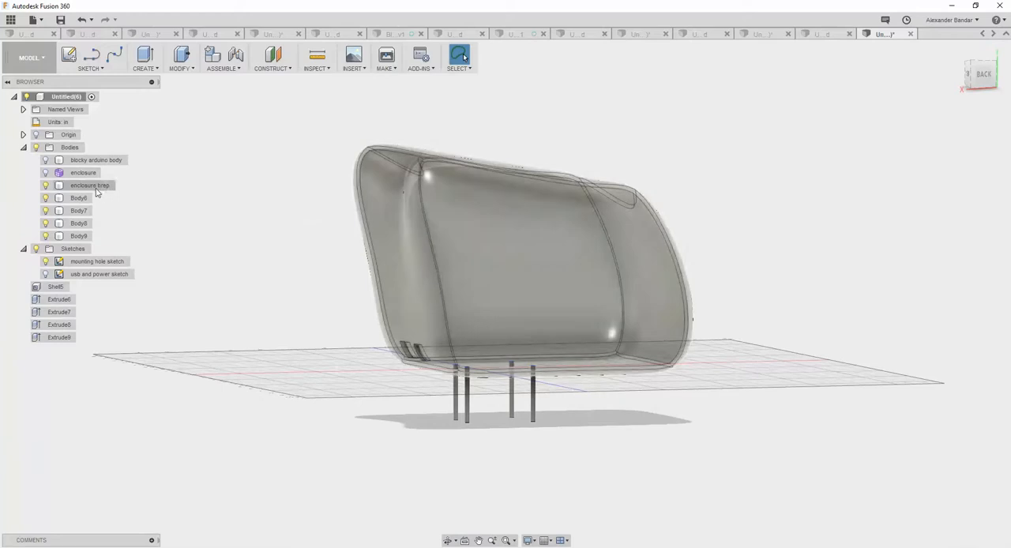
# Combine the enclosure brep with the four cylinder bodies as tools, using Cut without keeping the tools.
pyautogui.click(93, 184)
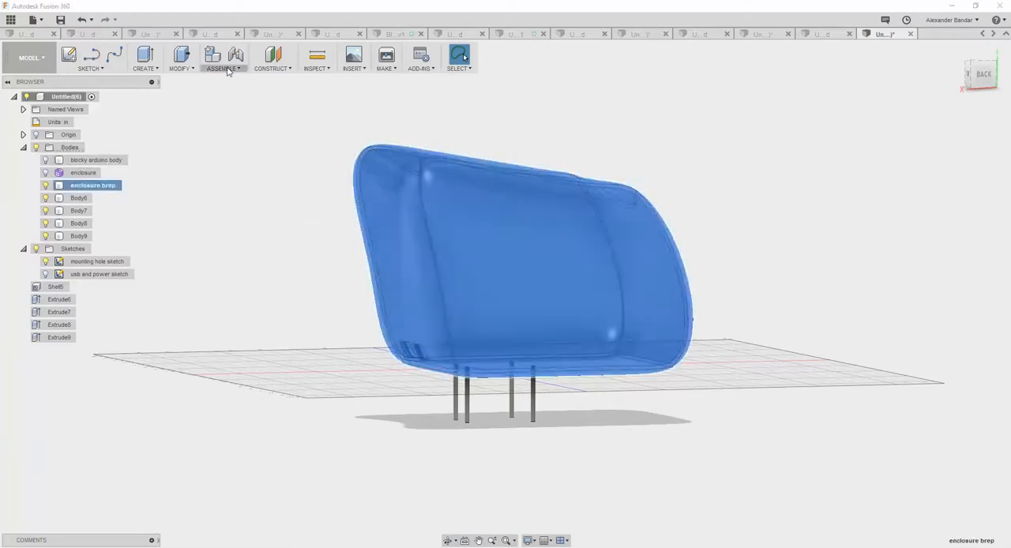
pyautogui.click(191, 69)
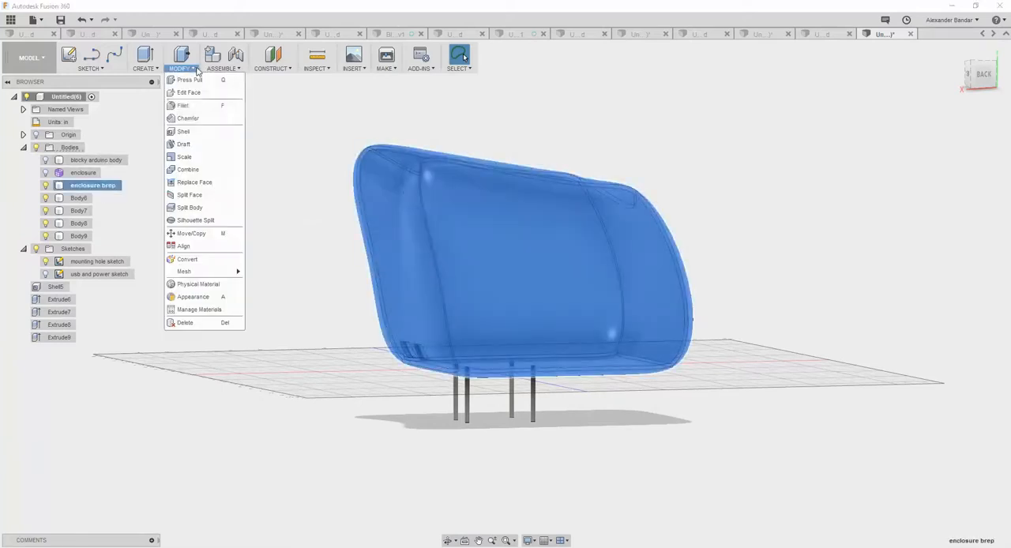
pyautogui.click(199, 169)
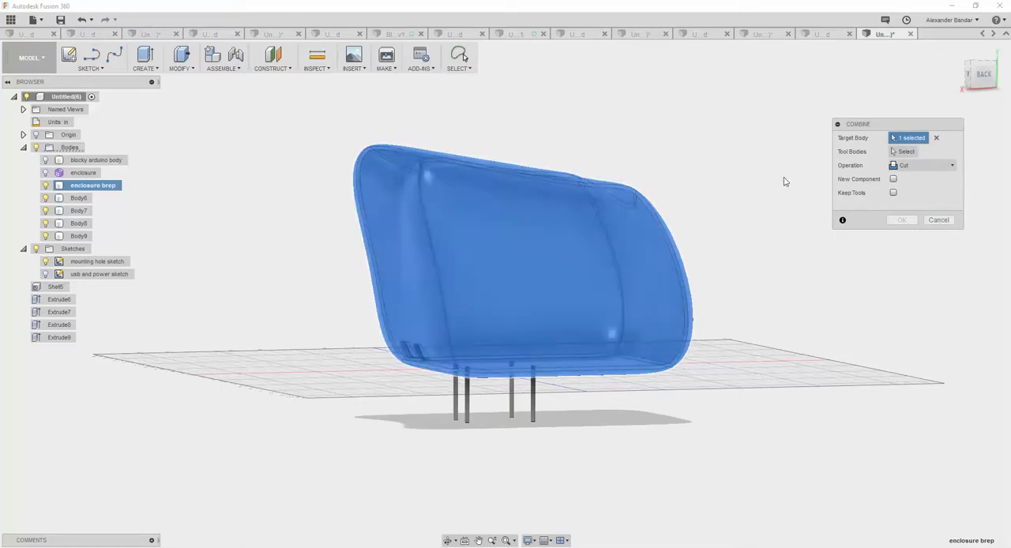
pyautogui.click(907, 152)
pyautogui.click(79, 197)
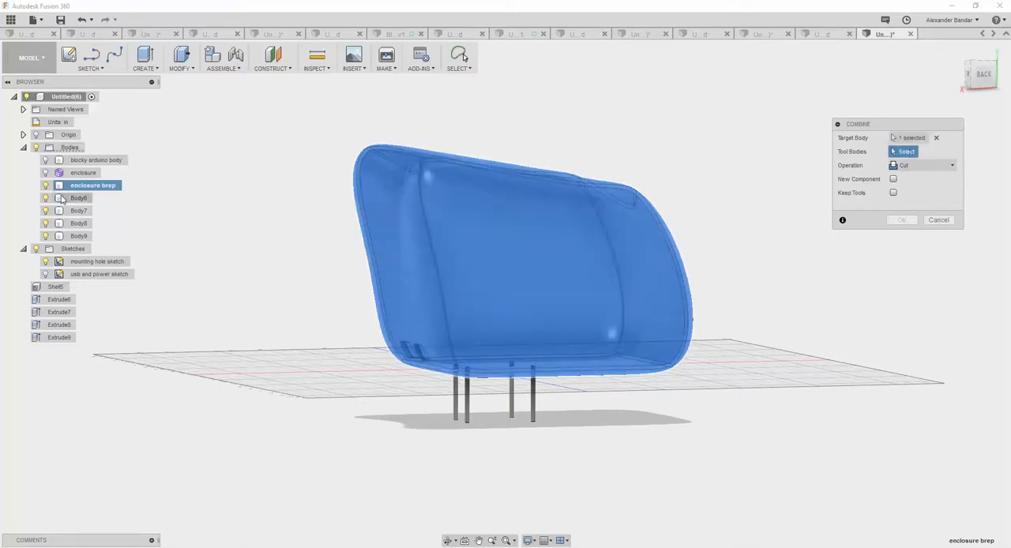
pyautogui.click(79, 210)
pyautogui.click(79, 224)
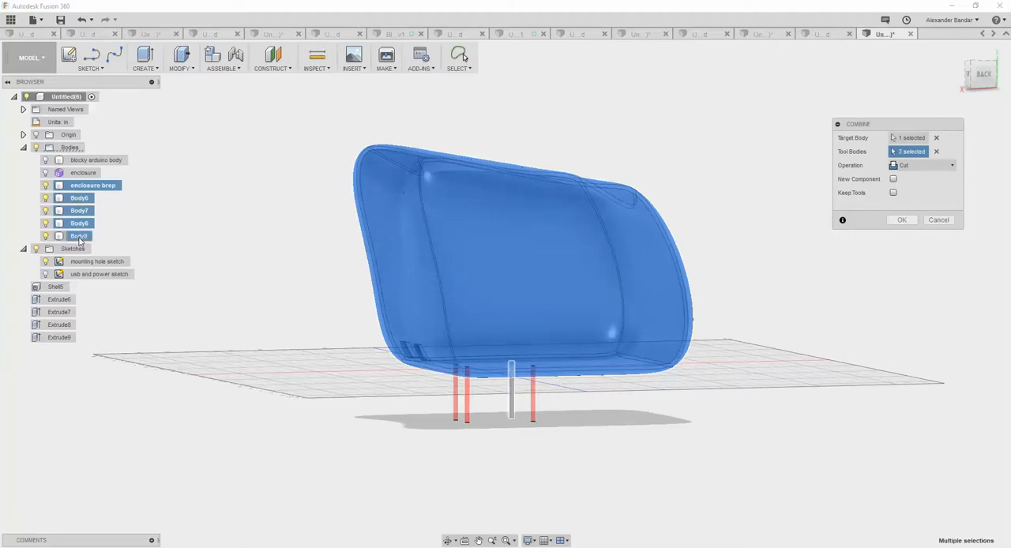
pyautogui.click(79, 236)
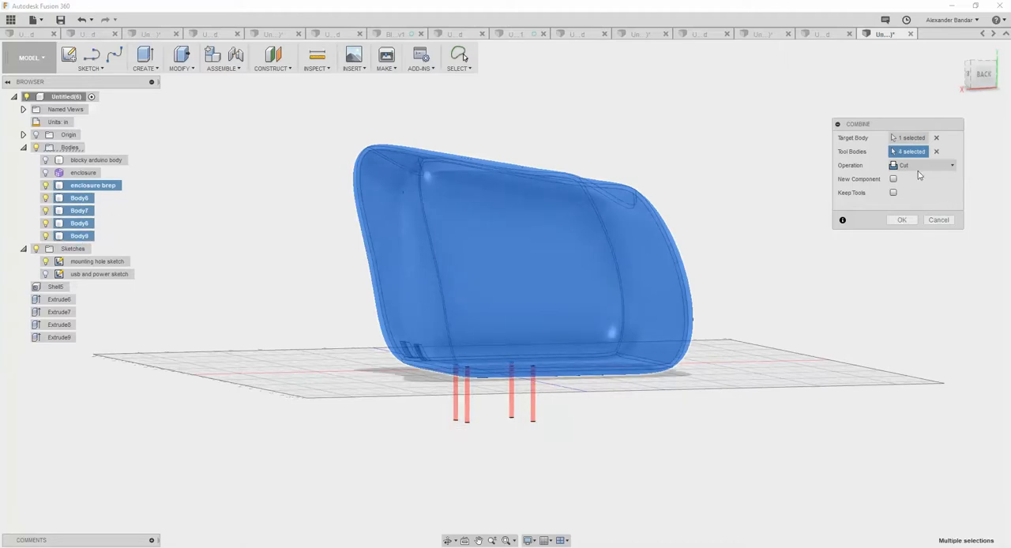
pyautogui.click(901, 220)
# Show the blocky arduino body and examine how its posts and connectors line up with the enclosure's holes and openings.
pyautogui.moveTo(739, 311)
pyautogui.keyDown('shift'); pyautogui.mouseDown(button='middle')
pyautogui.moveTo(744, 226)
pyautogui.moveTo(719, 295)
pyautogui.moveTo(724, 330)
pyautogui.mouseUp(button='middle'); pyautogui.keyUp('shift')
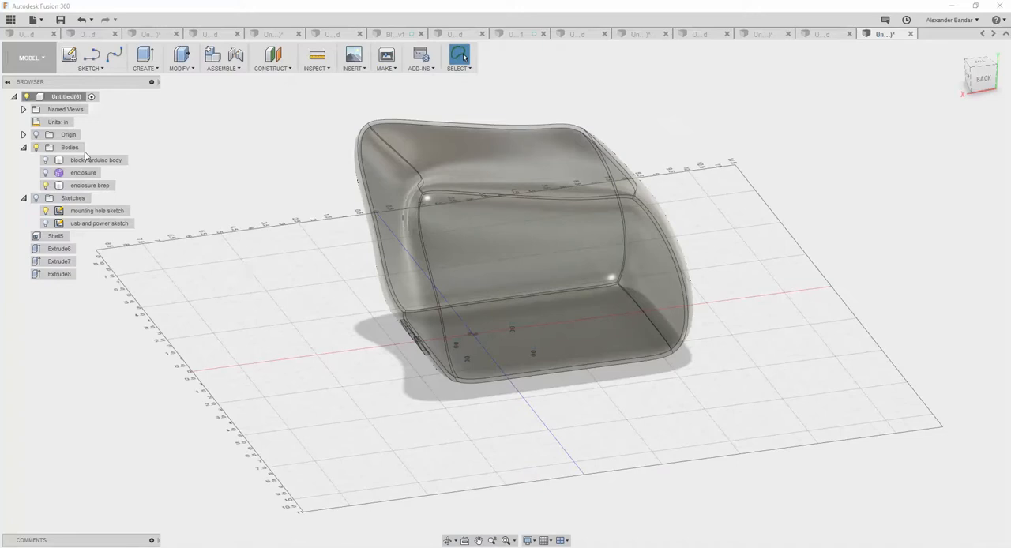
pyautogui.click(46, 160)
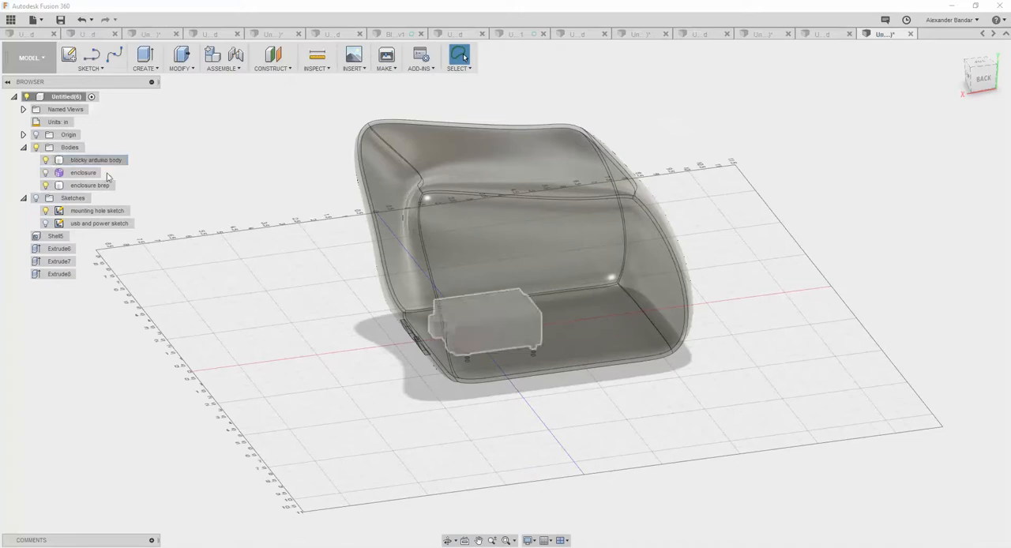
pyautogui.keyDown('shift'); pyautogui.moveTo(302, 339); pyautogui.dragTo(355, 339, button='middle'); pyautogui.keyUp('shift')
pyautogui.scroll(5, 517, 384)
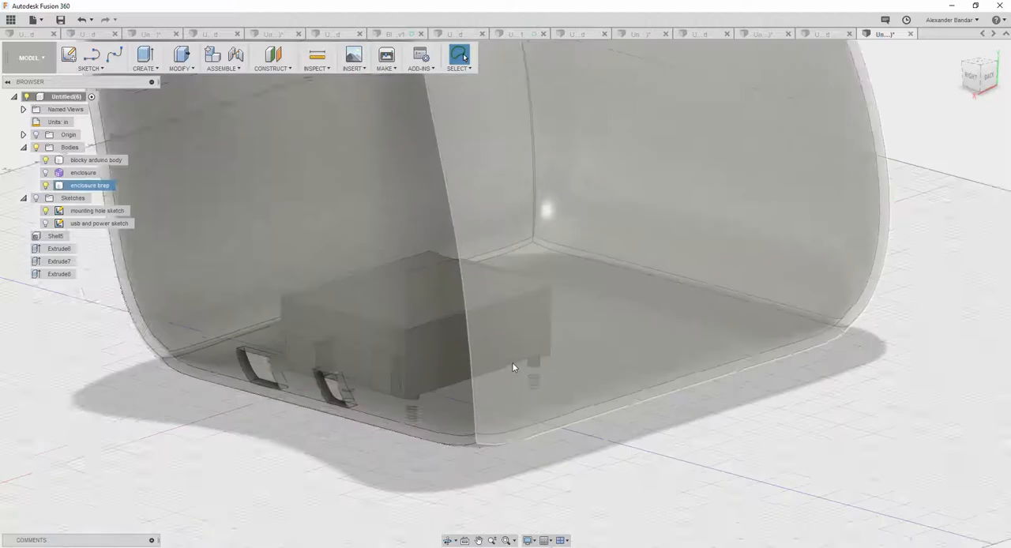
pyautogui.scroll(5, 514, 363)
pyautogui.keyDown('shift'); pyautogui.moveTo(505, 341); pyautogui.dragTo(404, 381, button='middle'); pyautogui.keyUp('shift')
pyautogui.scroll(-4, 582, 294)
pyautogui.scroll(-2, 587, 294)
pyautogui.keyDown('shift'); pyautogui.moveTo(359, 343); pyautogui.dragTo(506, 307, button='middle'); pyautogui.keyUp('shift')
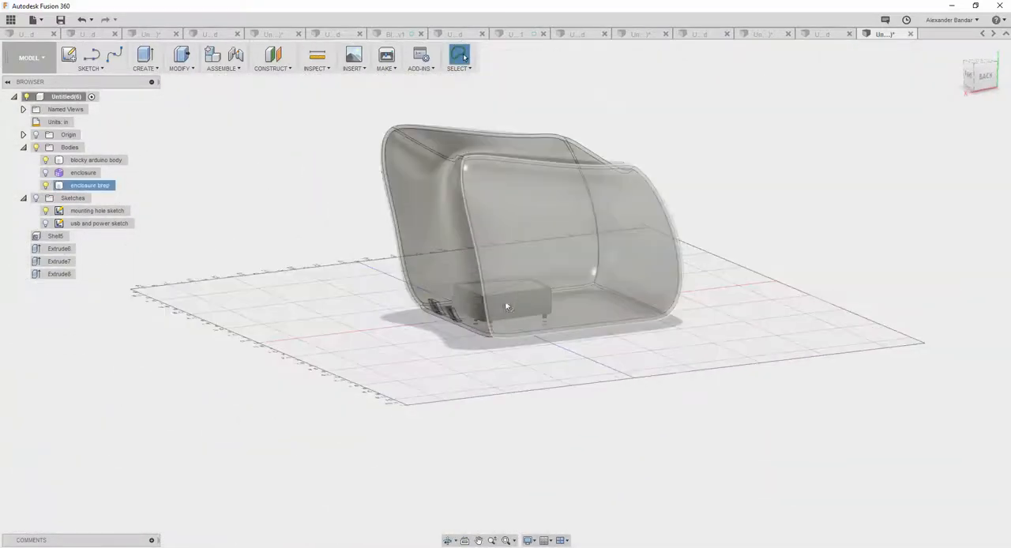
pyautogui.click(96, 187)
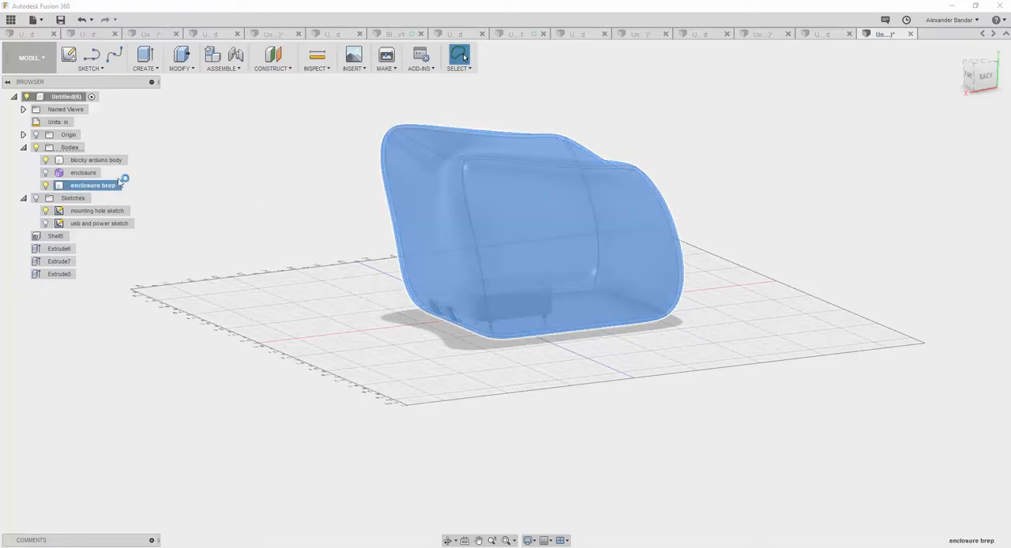
pyautogui.click(194, 68)
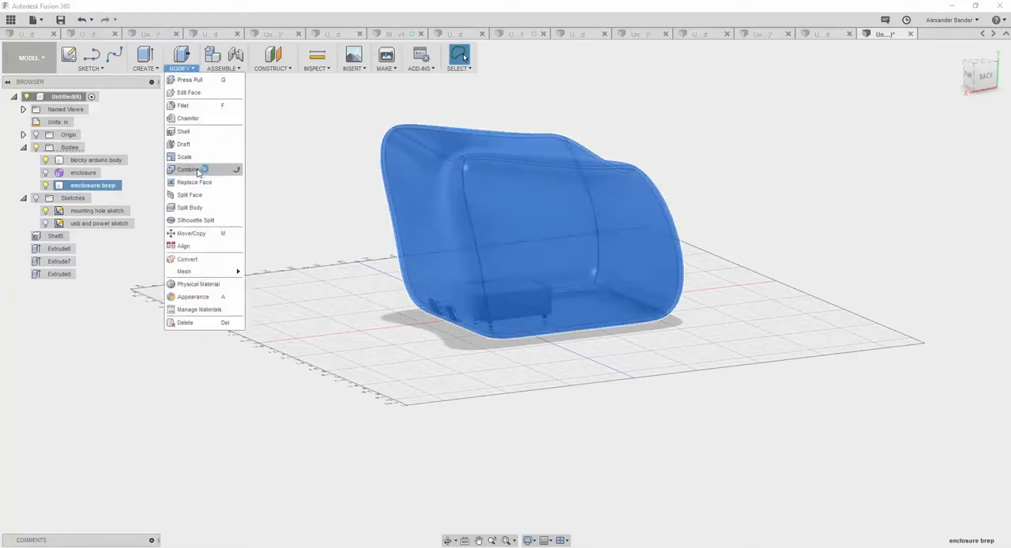
pyautogui.click(199, 207)
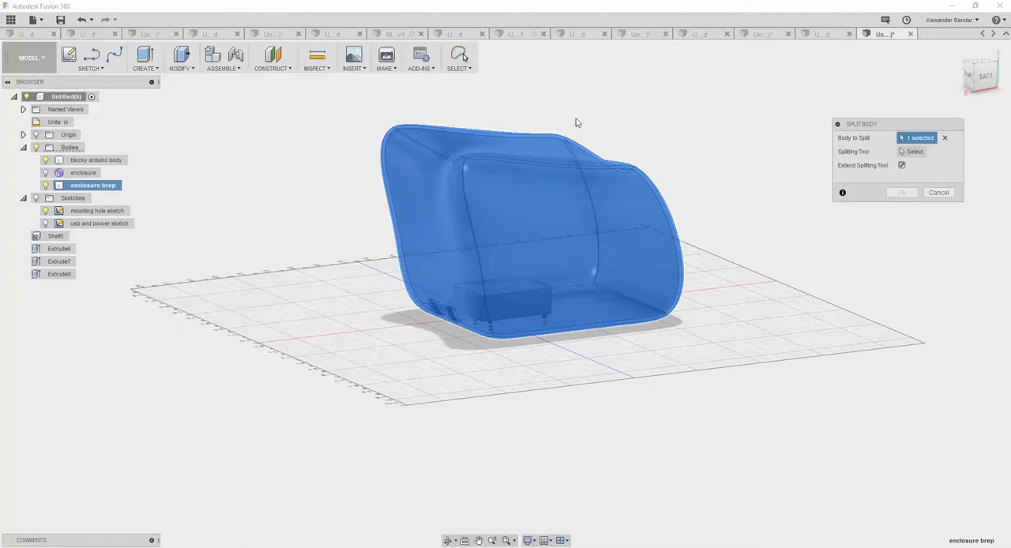
pyautogui.click(935, 194)
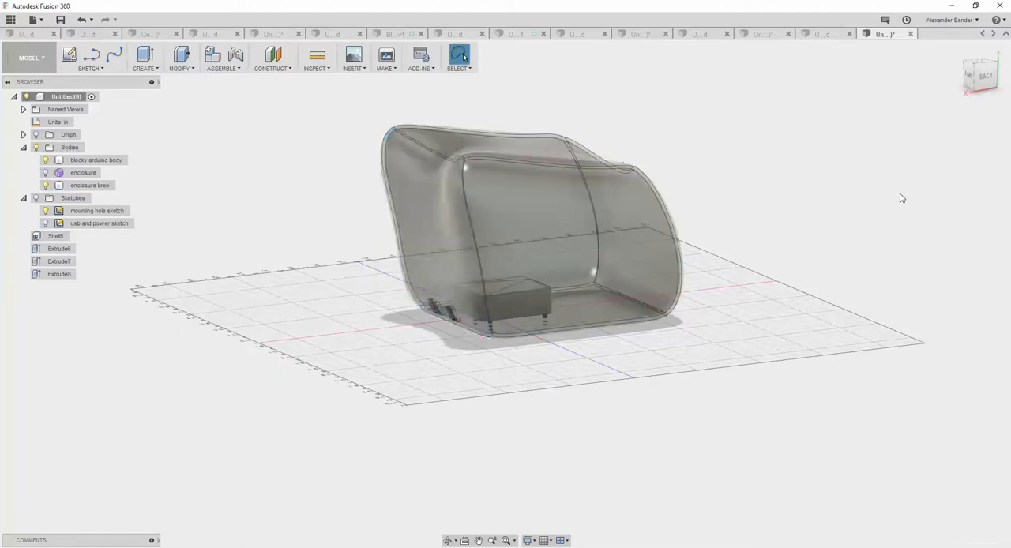
# Sketch a two-point rectangle about 11.1 by 8.8 in on the ground plane, surrounding the whole enclosure, and finish the sketch.
pyautogui.keyDown('shift'); pyautogui.moveTo(330, 233); pyautogui.dragTo(391, 299, button='middle'); pyautogui.keyUp('shift')
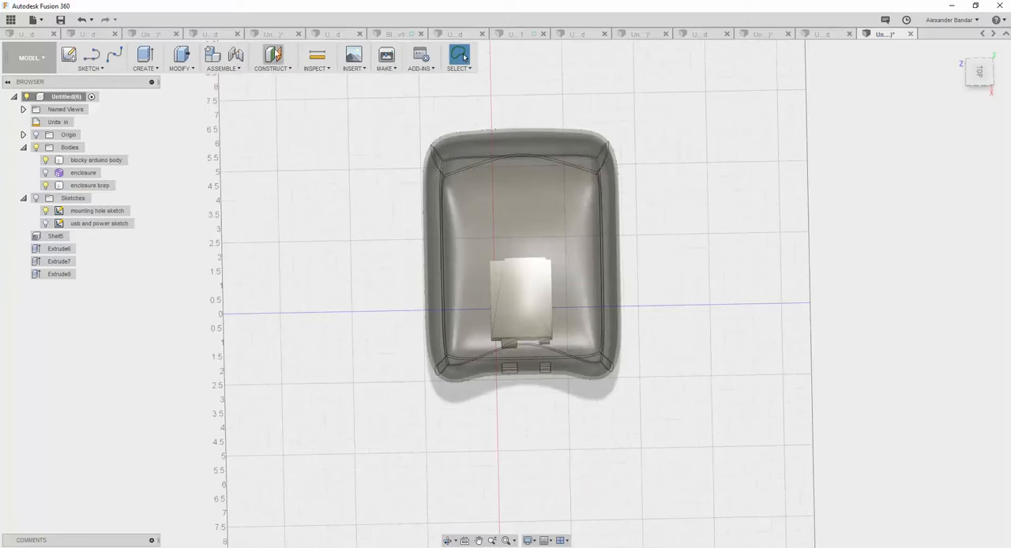
pyautogui.click(90, 67)
pyautogui.click(85, 79)
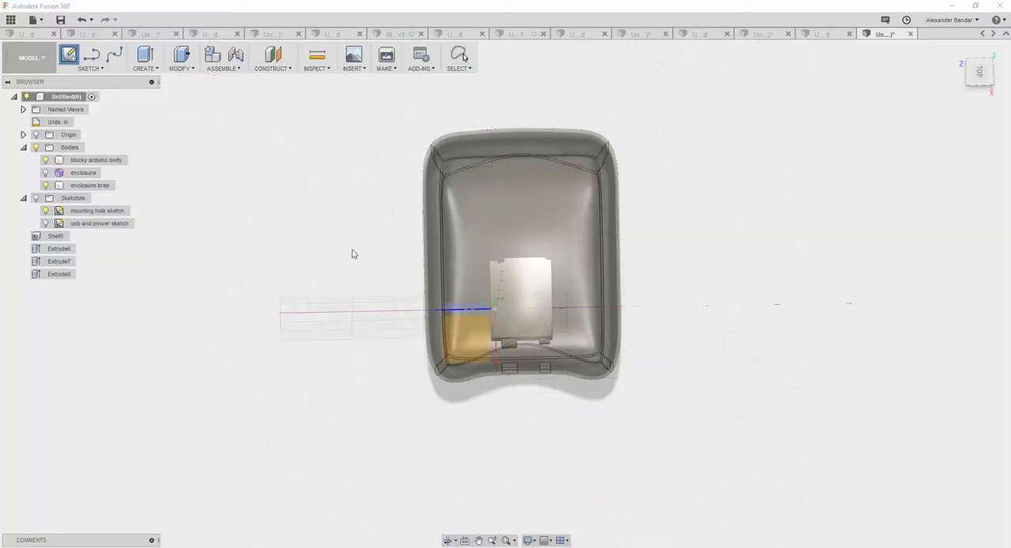
pyautogui.click(979, 76)
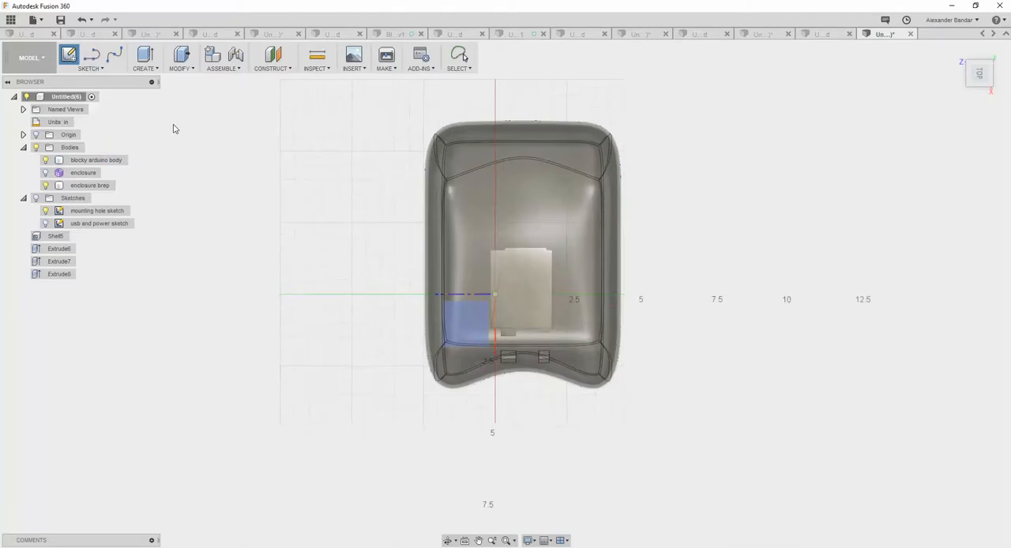
pyautogui.click(90, 68)
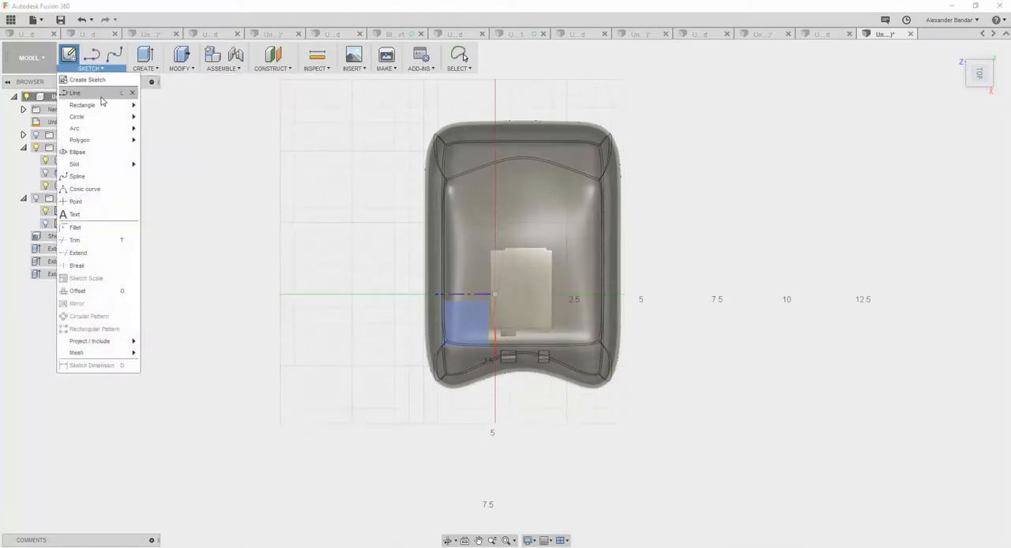
pyautogui.moveTo(94, 105)
pyautogui.click(202, 108)
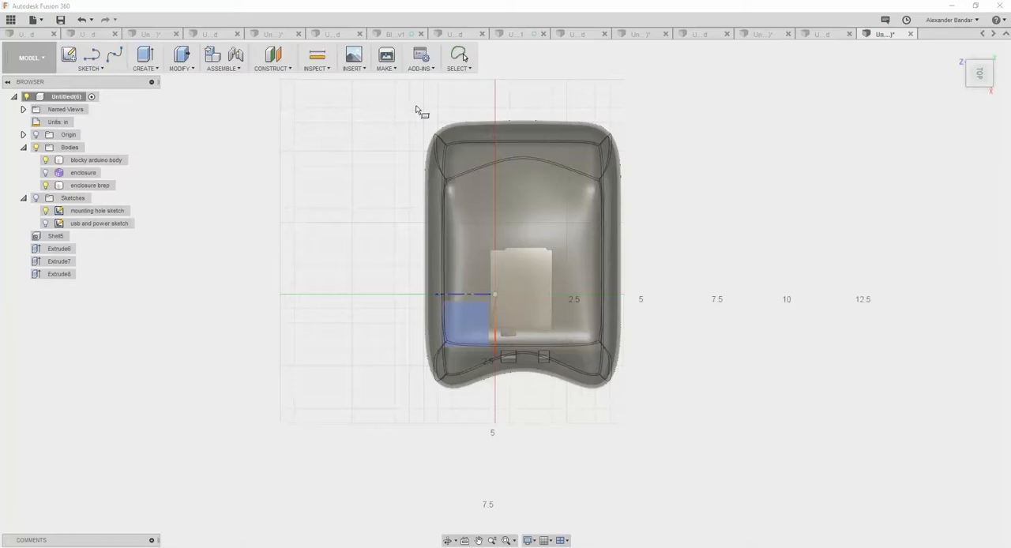
pyautogui.click(397, 108)
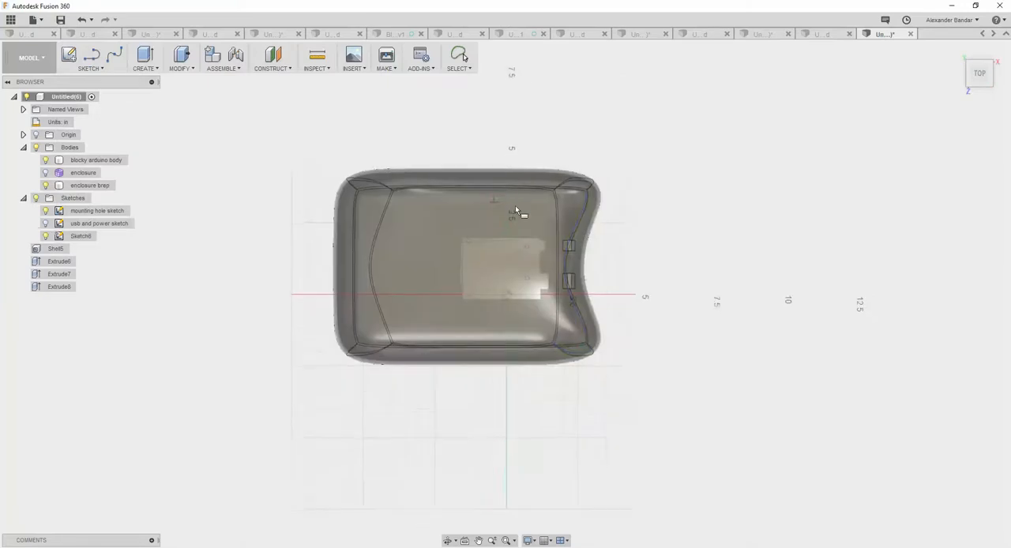
pyautogui.click(625, 375)
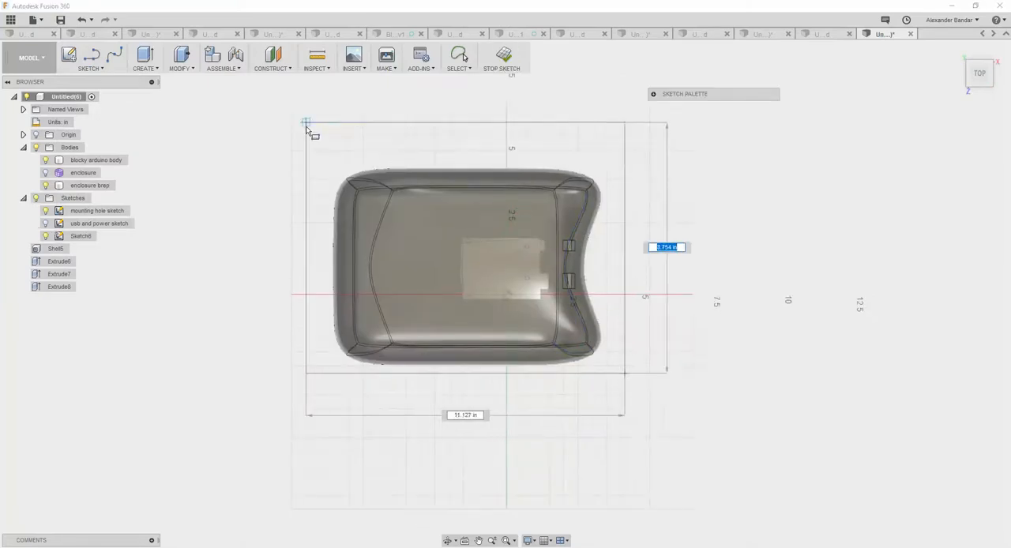
pyautogui.click(305, 124)
pyautogui.keyDown('shift'); pyautogui.moveTo(725, 274); pyautogui.dragTo(693, 219, button='middle'); pyautogui.keyUp('shift')
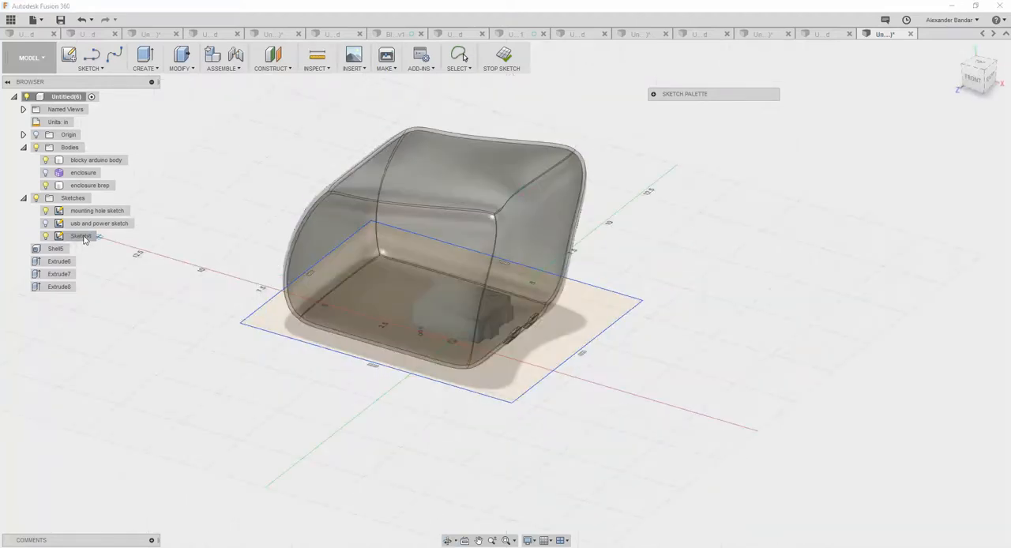
pyautogui.click(501, 57)
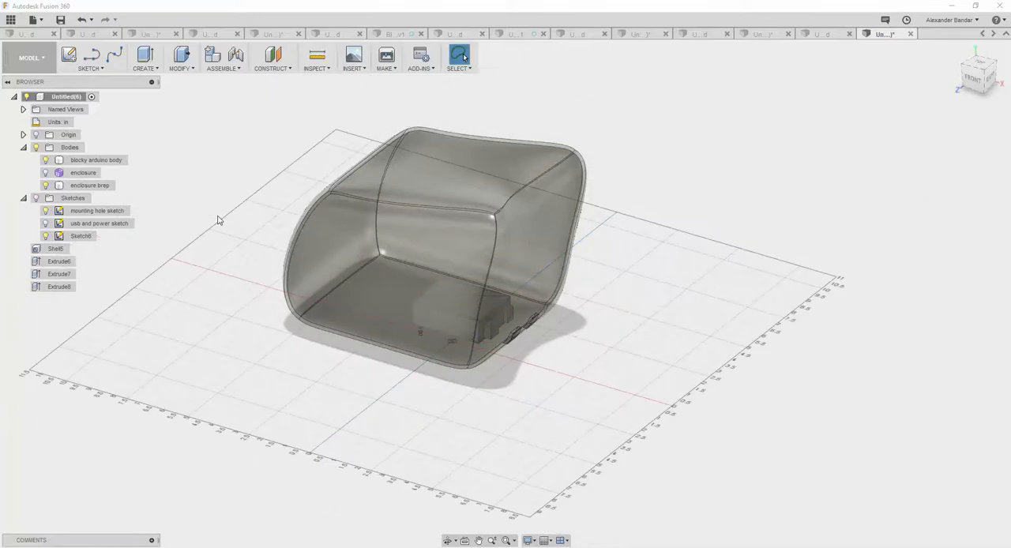
# Create a construction plane offset 3.00 in above the rectangle sketch so it crosses the enclosure.
pyautogui.rightClick(81, 236)
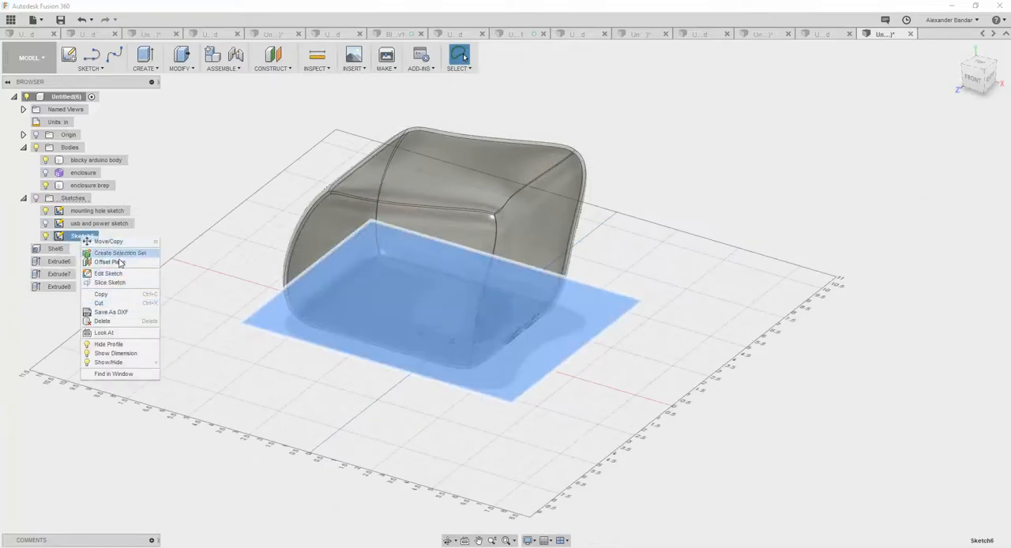
pyautogui.click(118, 263)
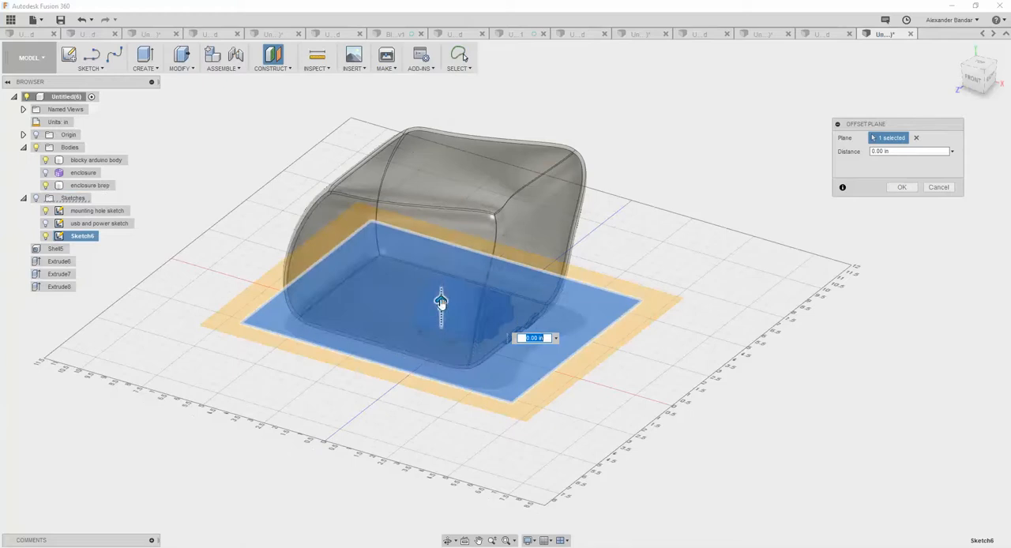
pyautogui.moveTo(441, 289); pyautogui.dragTo(440, 234)
pyautogui.keyDown('shift'); pyautogui.moveTo(408, 364); pyautogui.dragTo(433, 338, button='middle'); pyautogui.keyUp('shift')
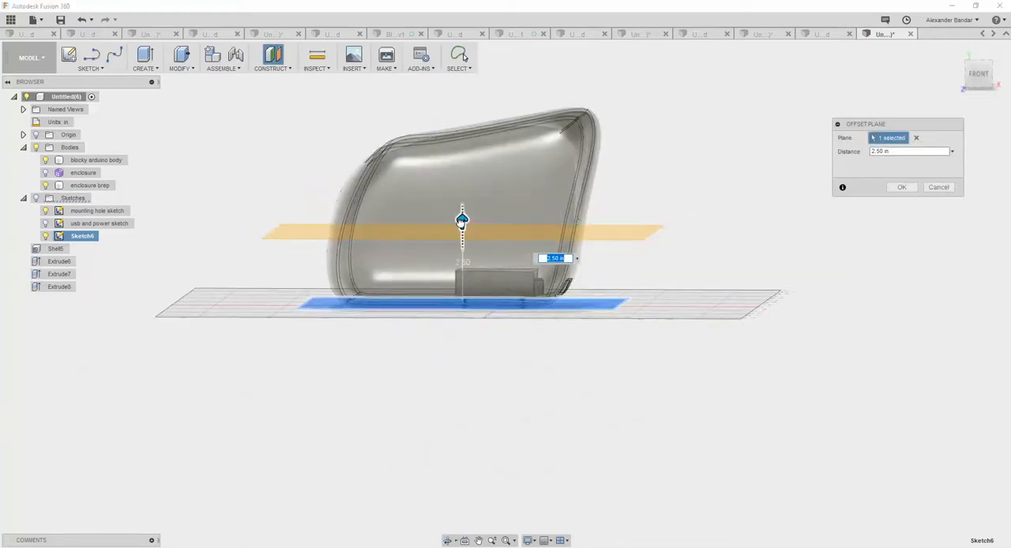
pyautogui.moveTo(462, 220); pyautogui.dragTo(463, 205)
pyautogui.moveTo(671, 167)
pyautogui.keyDown('shift'); pyautogui.mouseDown(button='middle')
pyautogui.moveTo(622, 182)
pyautogui.moveTo(580, 171)
pyautogui.moveTo(672, 186)
pyautogui.mouseUp(button='middle'); pyautogui.keyUp('shift')
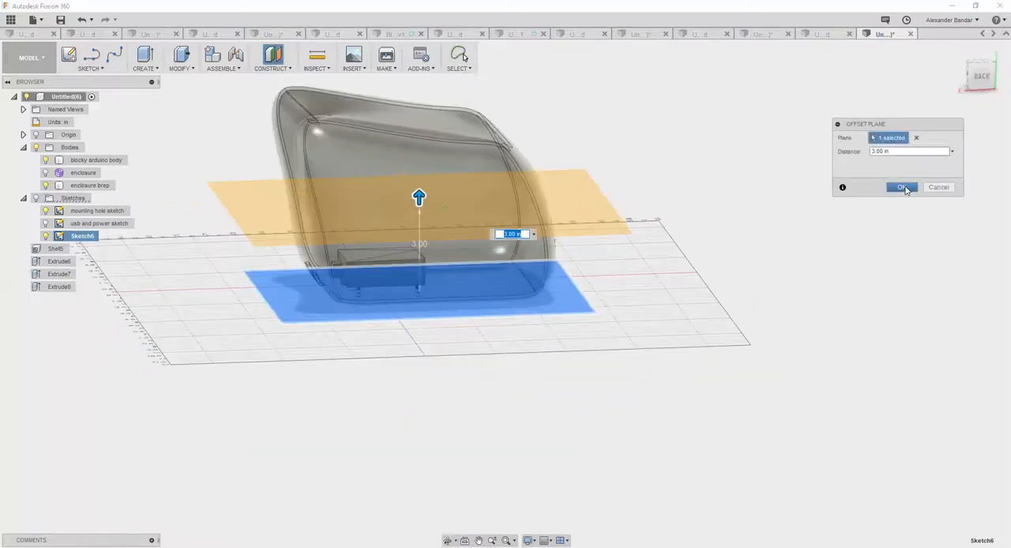
pyautogui.click(901, 188)
pyautogui.scroll(-3, 657, 327)
pyautogui.keyDown('shift'); pyautogui.moveTo(555, 340); pyautogui.dragTo(575, 343, button='middle'); pyautogui.keyUp('shift')
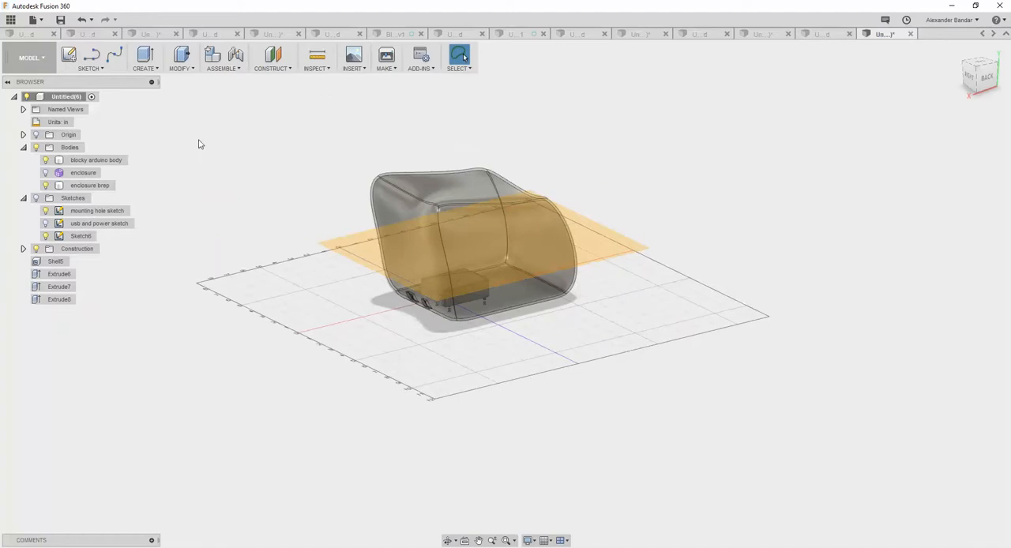
# Split the enclosure brep body using the offset plane as the splitting tool.
pyautogui.click(89, 186)
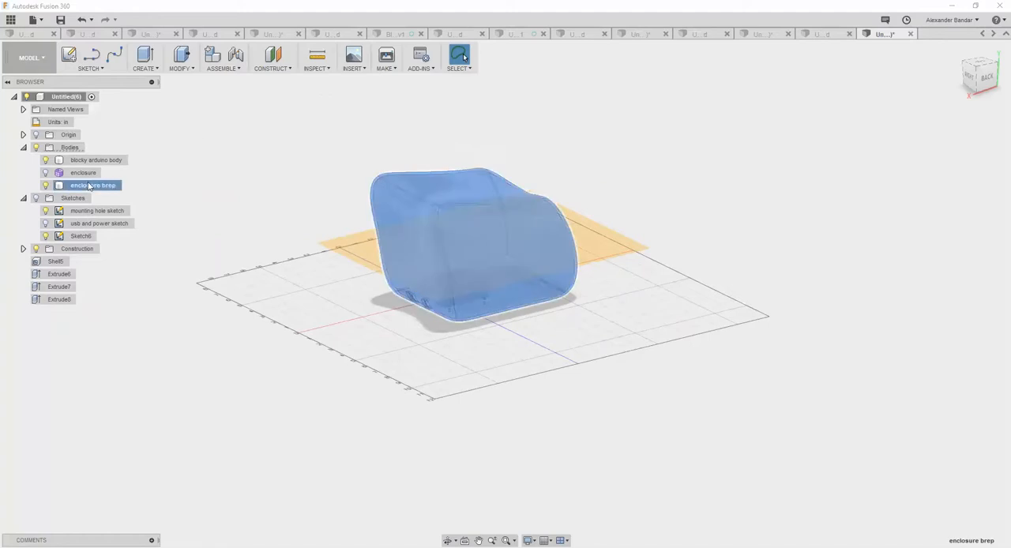
pyautogui.click(191, 70)
pyautogui.click(202, 208)
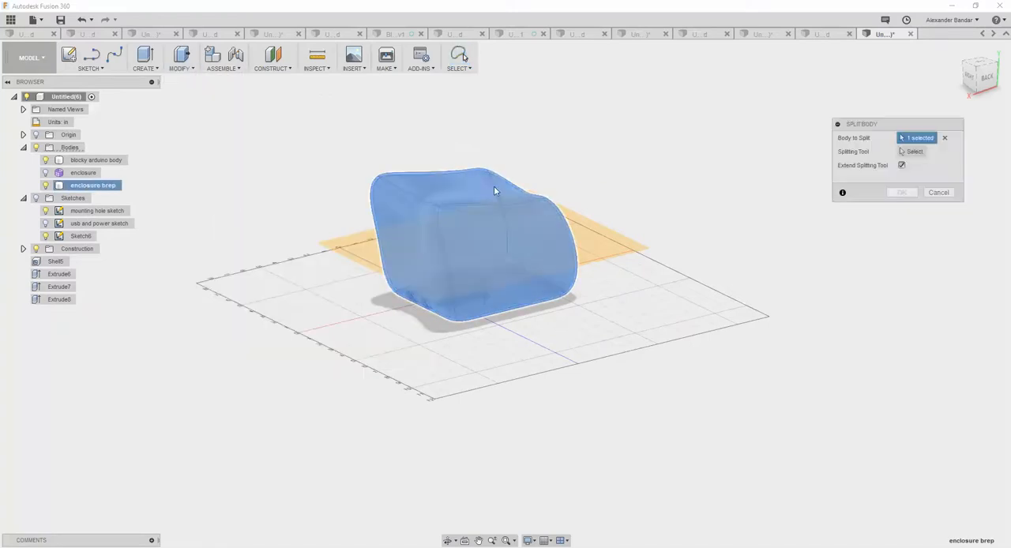
pyautogui.click(914, 152)
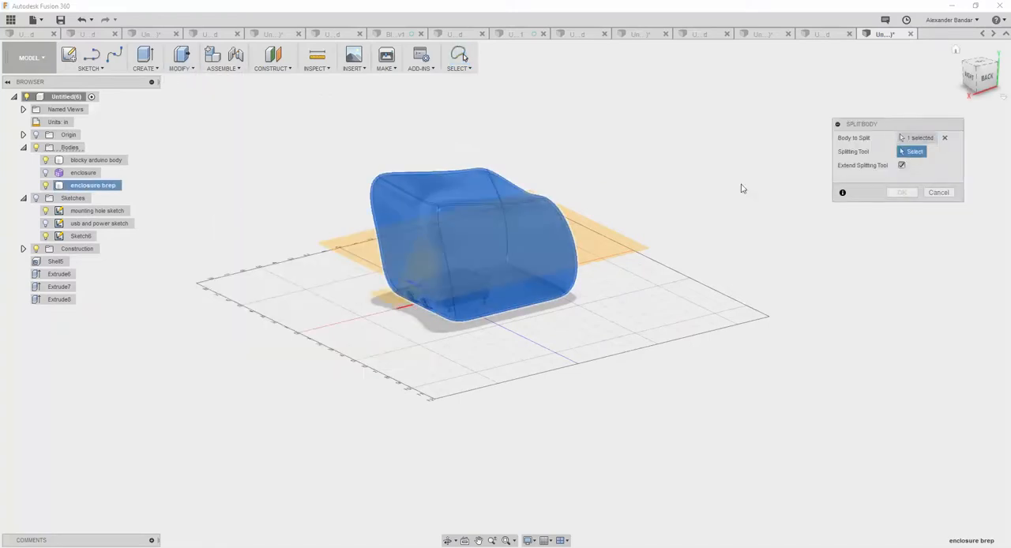
pyautogui.click(620, 247)
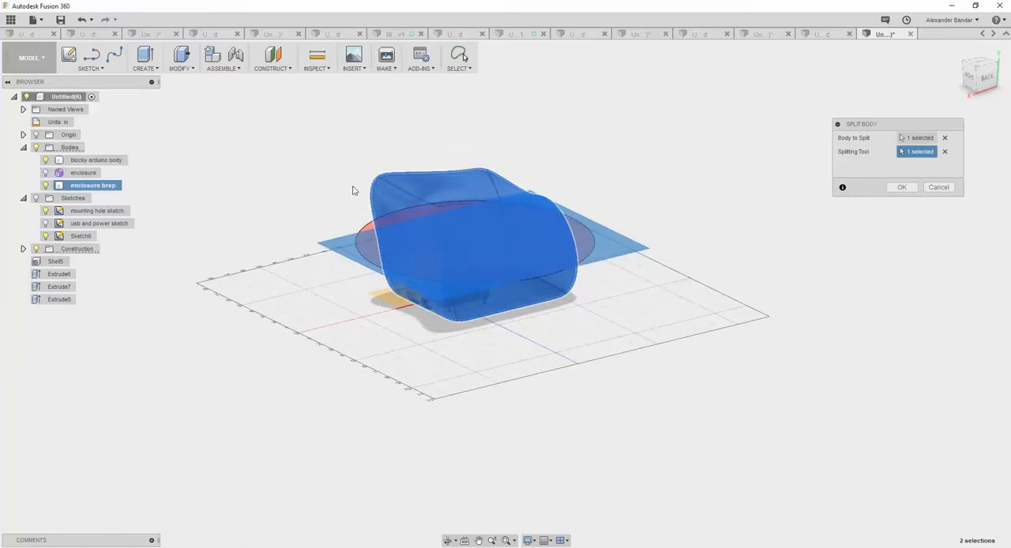
pyautogui.click(902, 188)
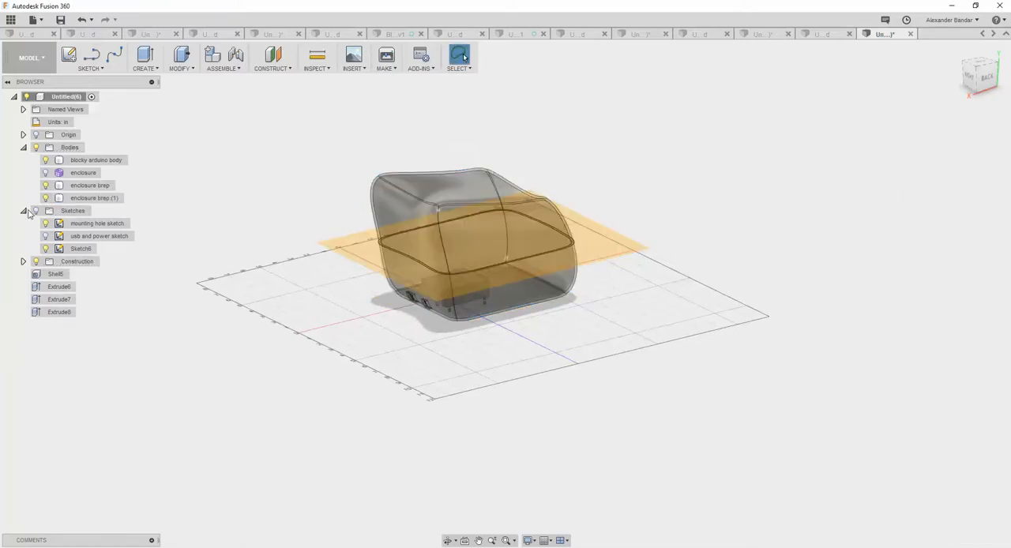
# Hide the rectangle and mounting hole sketches and the construction plane, and inspect the enclosure's split line from several sides.
pyautogui.click(45, 248)
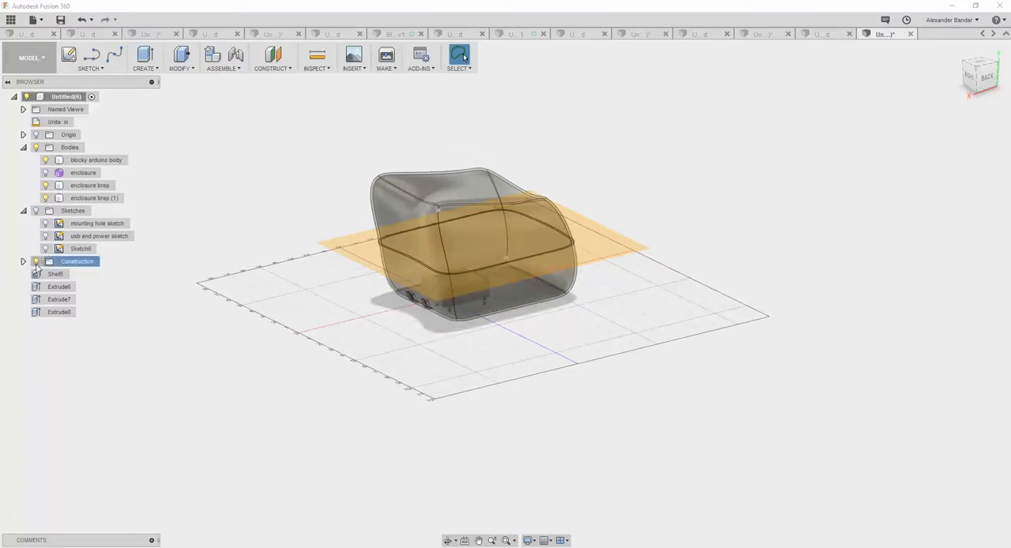
pyautogui.keyDown('shift'); pyautogui.moveTo(296, 334); pyautogui.dragTo(352, 337, button='middle'); pyautogui.keyUp('shift')
pyautogui.keyDown('shift'); pyautogui.moveTo(340, 280); pyautogui.dragTo(416, 291, button='middle'); pyautogui.keyUp('shift')
pyautogui.scroll(-2, 521, 330)
pyautogui.scroll(5, 523, 330)
pyautogui.keyDown('shift'); pyautogui.moveTo(588, 298); pyautogui.dragTo(211, 216, button='middle'); pyautogui.keyUp('shift')
# Rename the lower enclosure half as top enclosure brep.
pyautogui.click(81, 190)
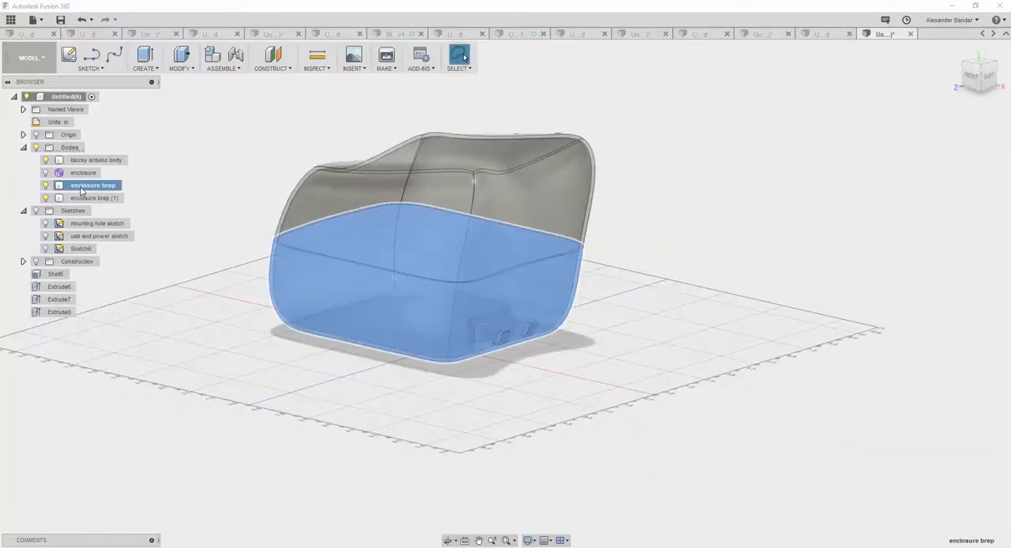
pyautogui.doubleClick(81, 185)
pyautogui.click(77, 185)
pyautogui.write('top')
pyautogui.press('Return')
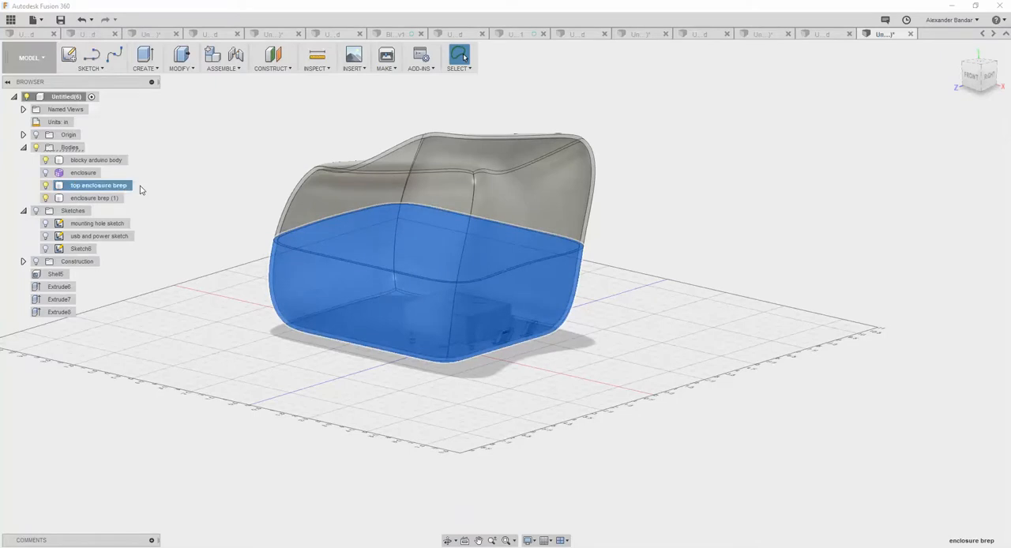
# Rename the lower half as bottom enclosure brep and the upper half as top enclosure brep (1).
pyautogui.doubleClick(78, 186)
pyautogui.doubleClick(78, 185)
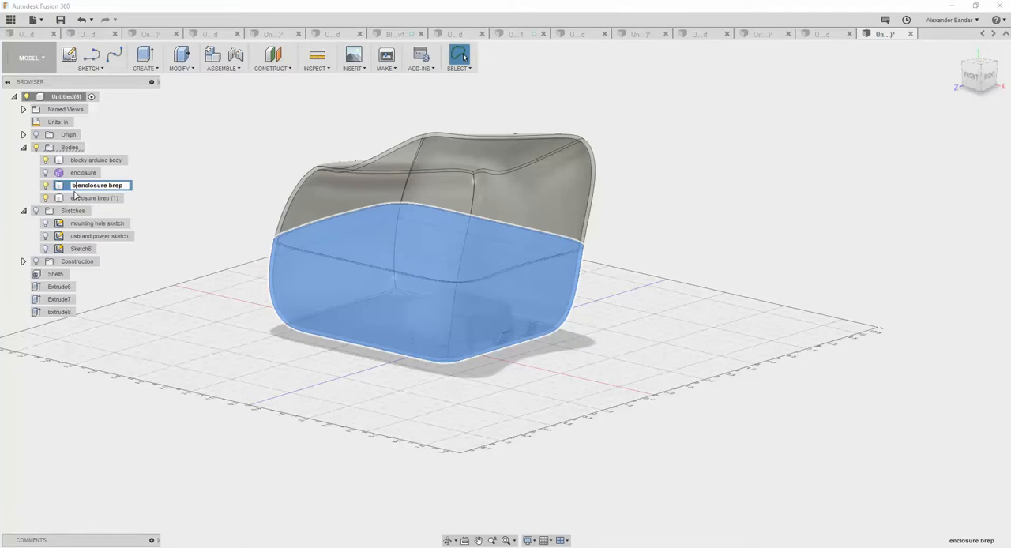
pyautogui.click(77, 197)
pyautogui.doubleClick(76, 198)
pyautogui.click(76, 198)
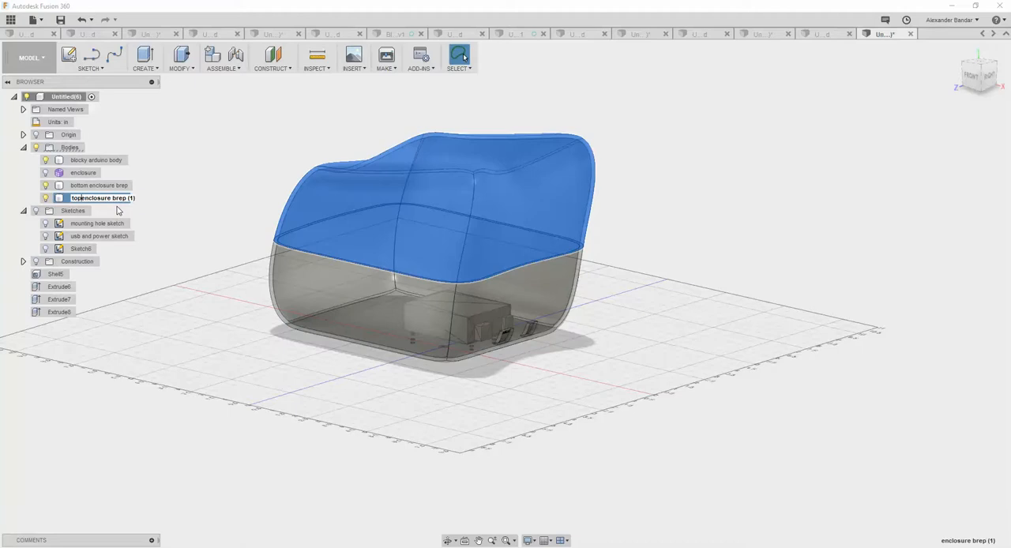
# Move the top enclosure body straight up so a gap separates it from the bottom half.
pyautogui.rightClick(105, 199)
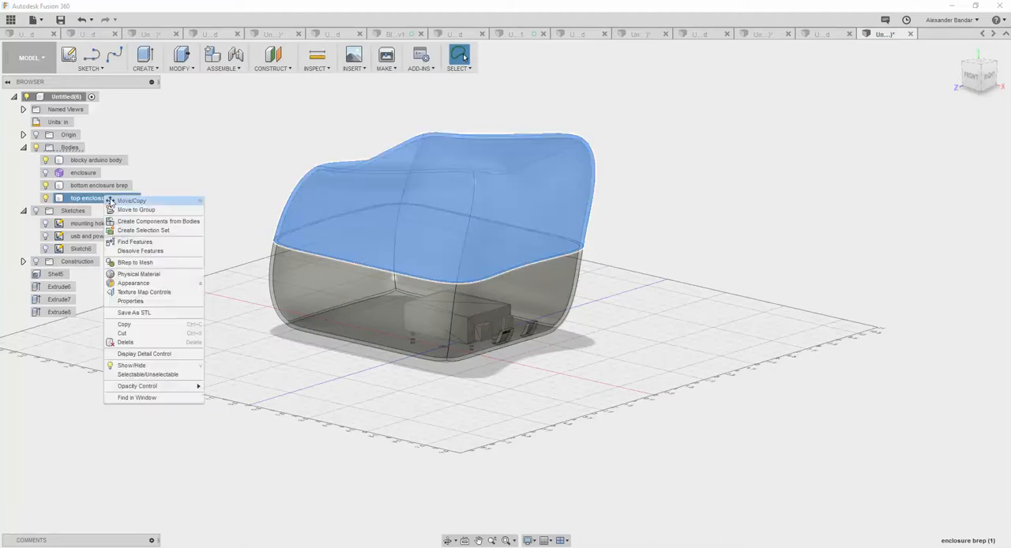
pyautogui.click(132, 208)
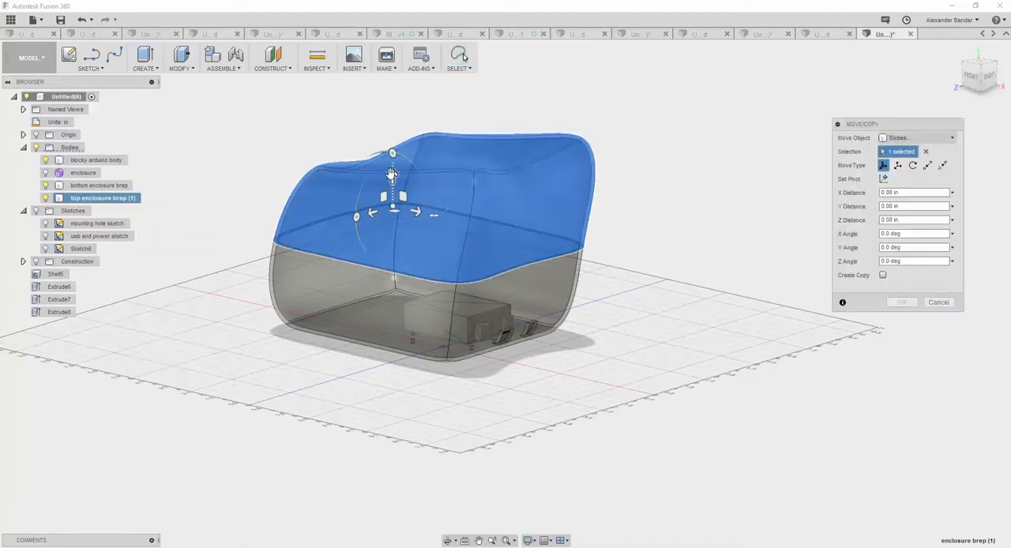
pyautogui.moveTo(391, 172); pyautogui.dragTo(393, 146)
pyautogui.click(901, 302)
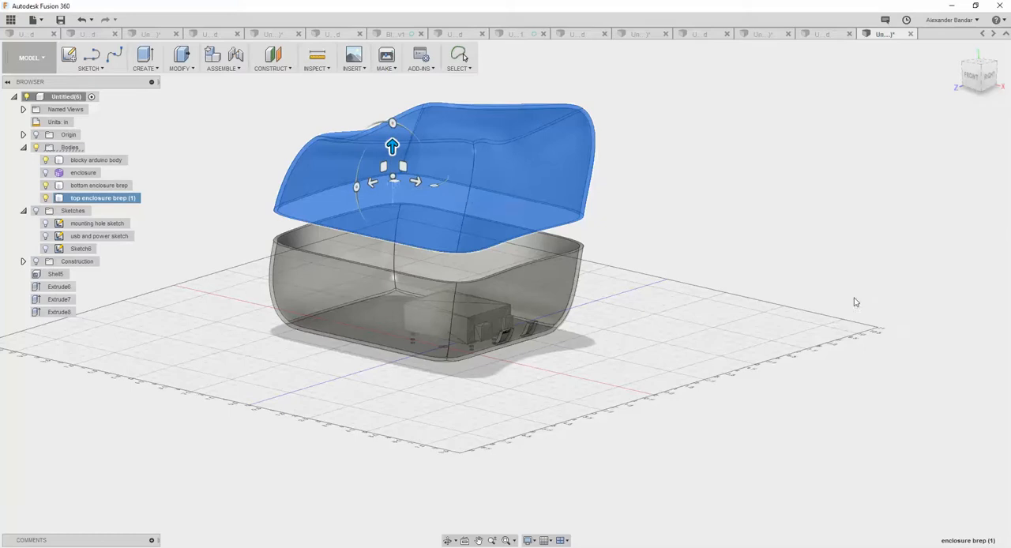
# Make the bottom and top enclosure bodies fully opaque and view both halves from above.
pyautogui.rightClick(115, 185)
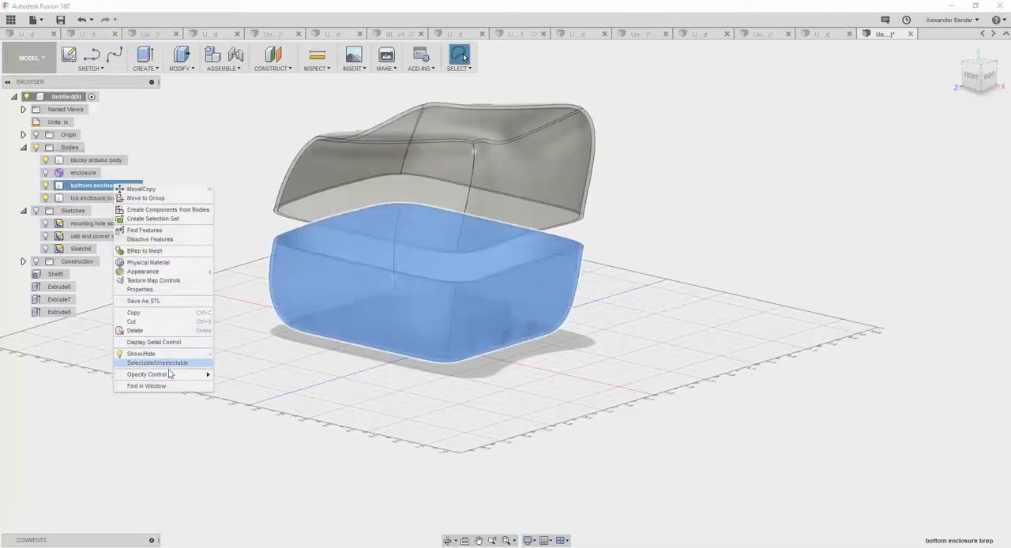
pyautogui.moveTo(190, 375)
pyautogui.click(271, 469)
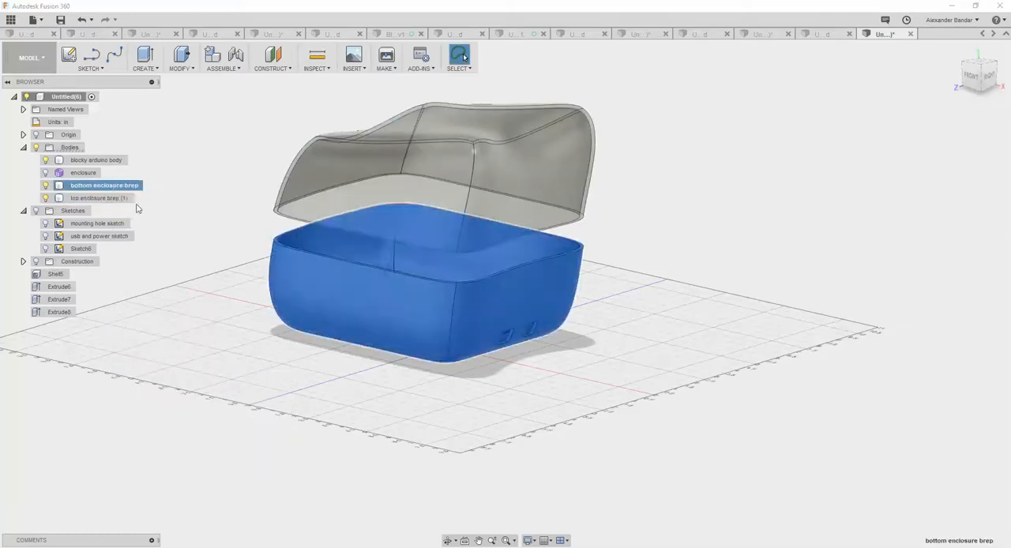
pyautogui.rightClick(125, 197)
pyautogui.moveTo(190, 387)
pyautogui.click(266, 477)
pyautogui.keyDown('shift'); pyautogui.moveTo(225, 294); pyautogui.dragTo(266, 319, button='middle'); pyautogui.keyUp('shift')
# Save the top enclosure body as a binary, low-refinement STL file named top-blocky-arduino in Downloads.
pyautogui.rightClick(113, 202)
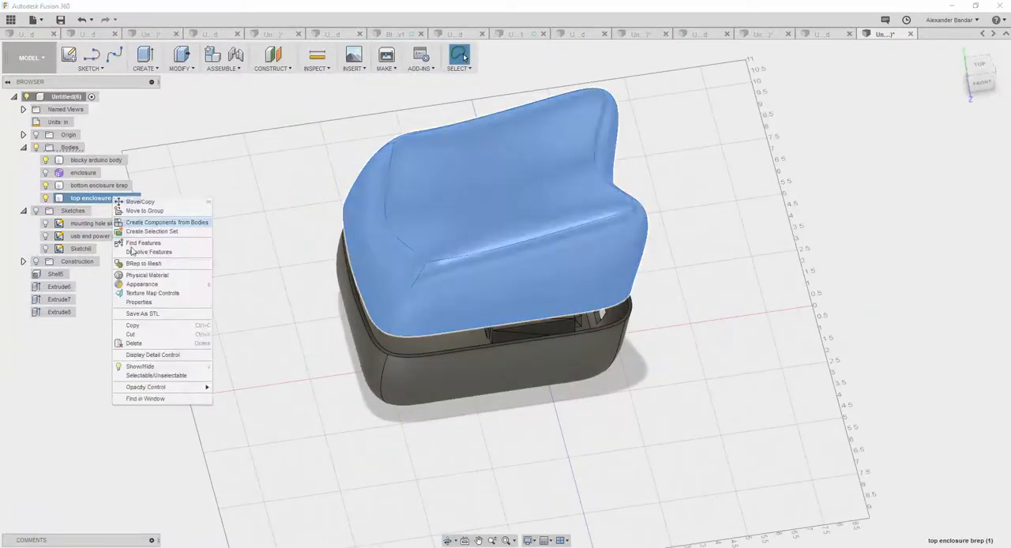
pyautogui.click(142, 313)
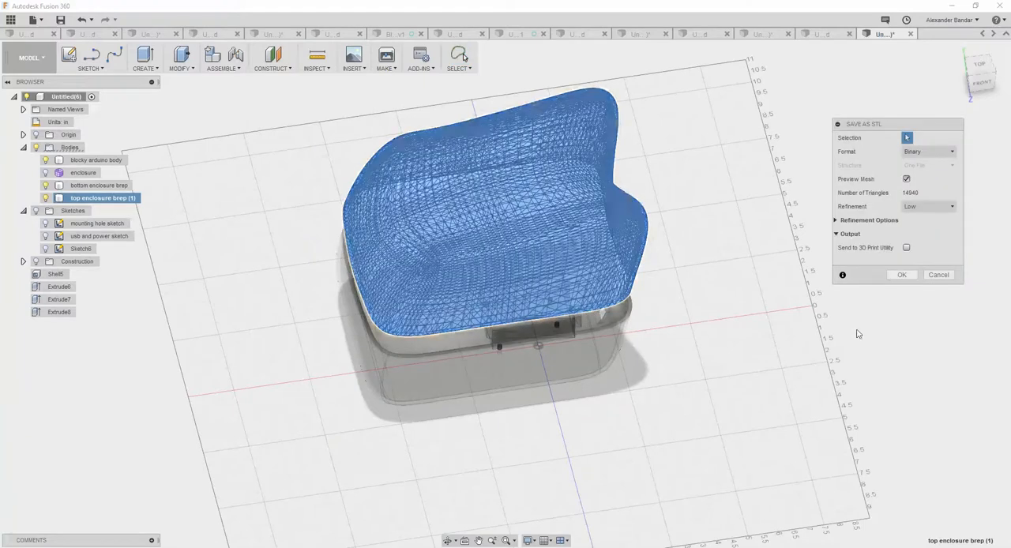
pyautogui.click(901, 275)
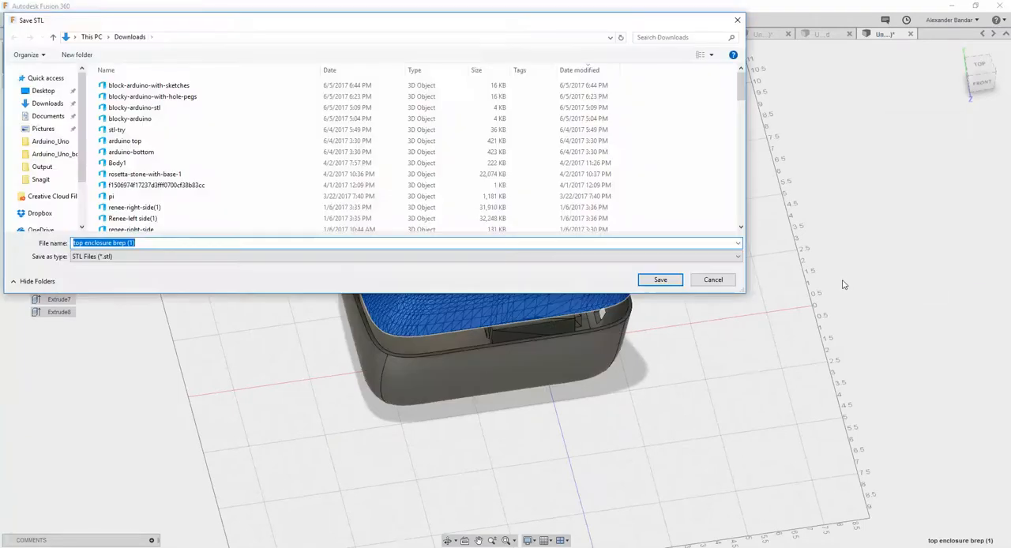
pyautogui.write('bottom')
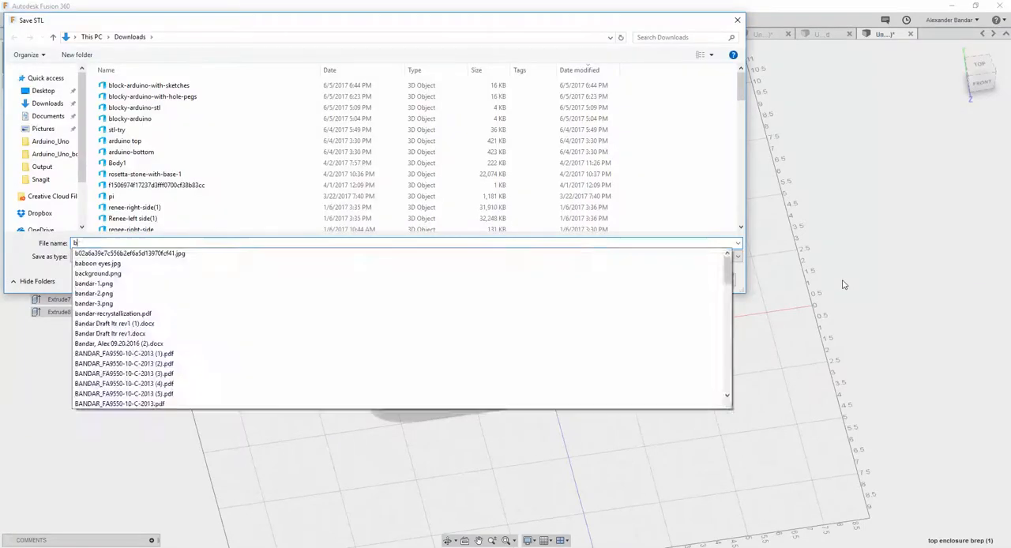
pyautogui.press('BackSpace')
pyautogui.press('BackSpace')
pyautogui.press('BackSpace')
pyautogui.press('BackSpace')
pyautogui.press('BackSpace')
pyautogui.write('top-blocky-arduino')
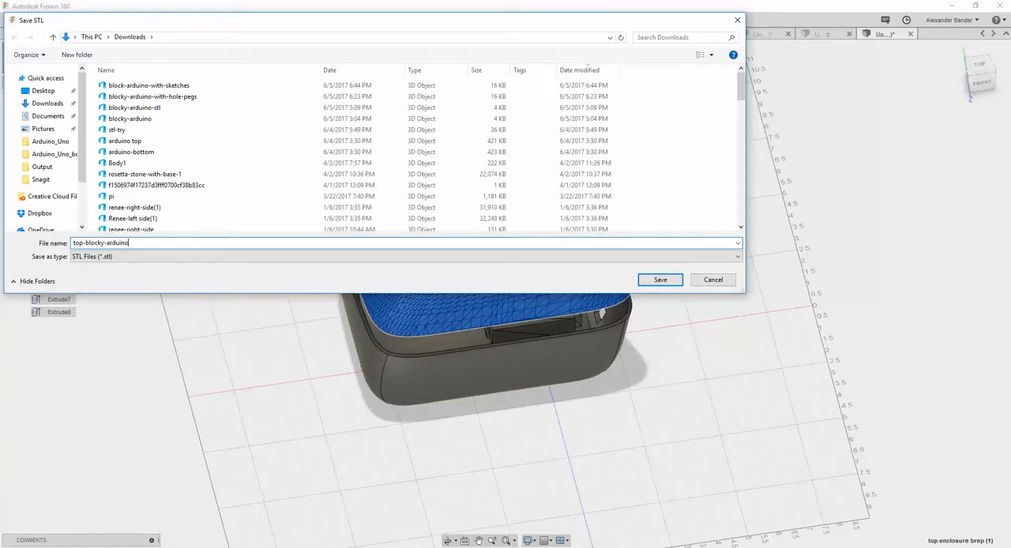
pyautogui.press('Return')
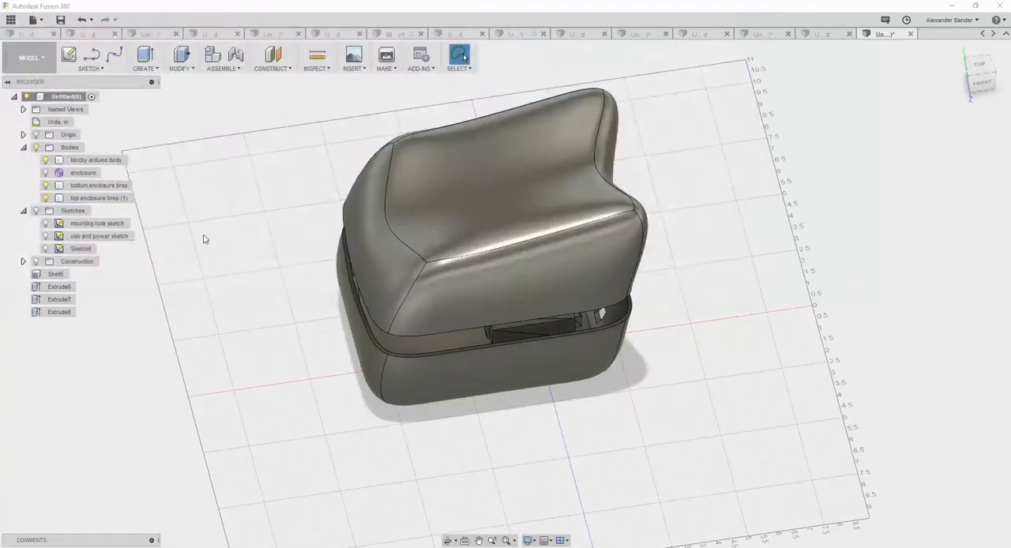
# Export the bottom enclosure body as a binary, low-refinement STL and enter a file name beginning with bottom.
pyautogui.click(121, 186)
pyautogui.rightClick(121, 186)
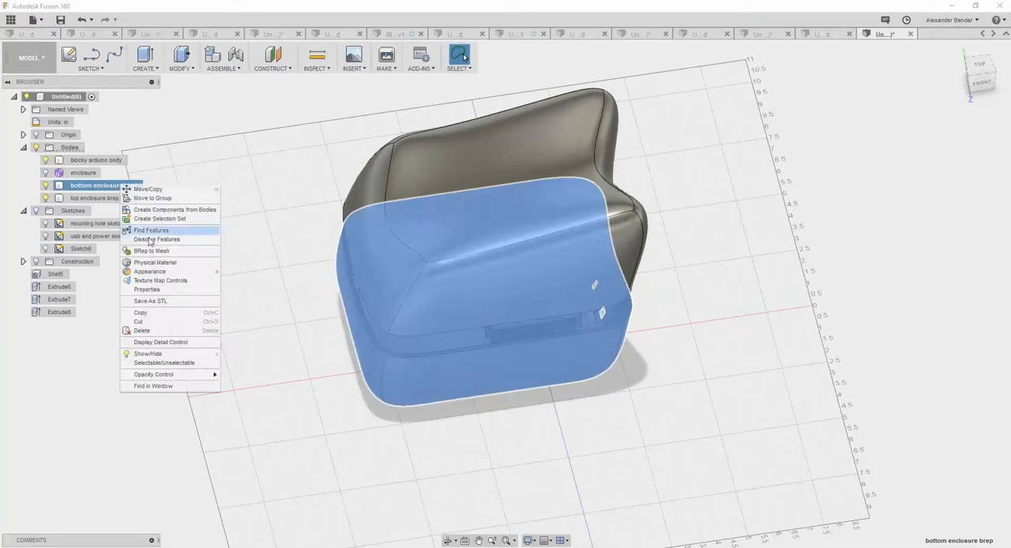
pyautogui.click(167, 299)
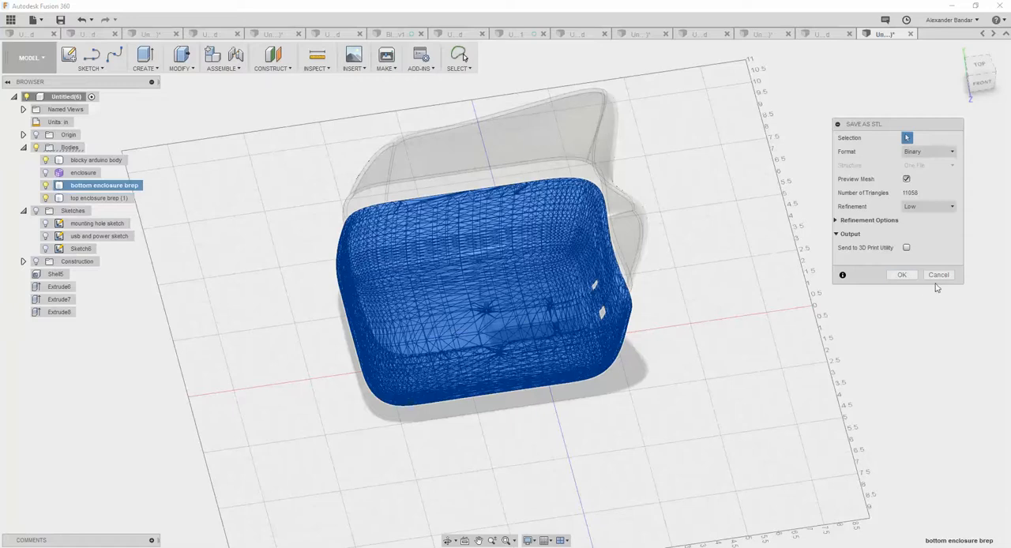
pyautogui.click(908, 277)
pyautogui.write('bottom')
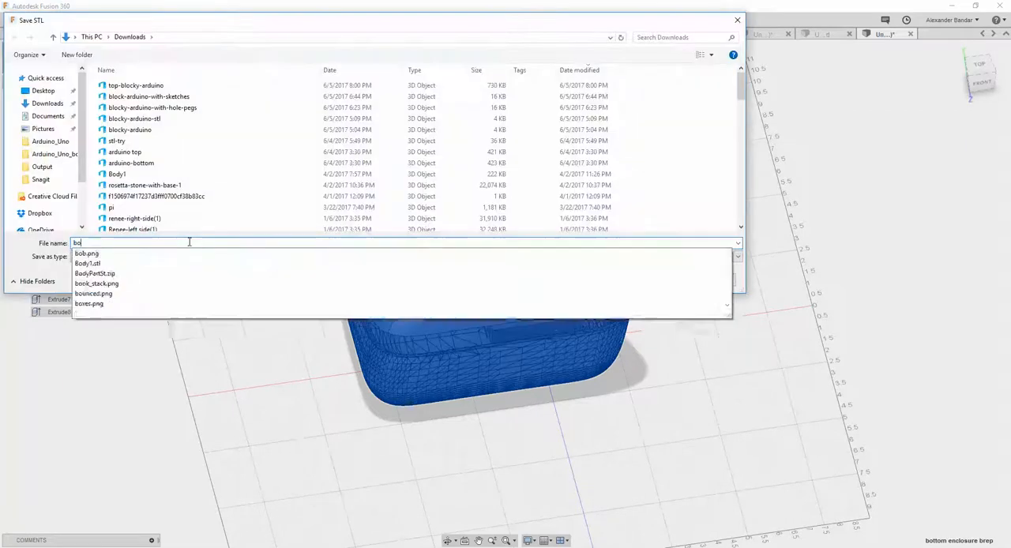